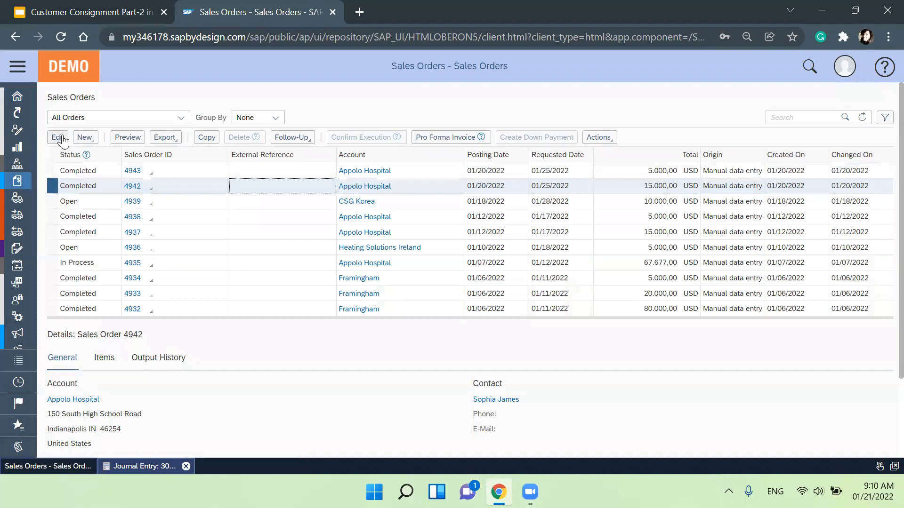
Open the complete view of the selected Appolo Hospital sales order and examine its line item's type, quantity and prices
{"action": "left_click", "coordinate": [58, 137]}
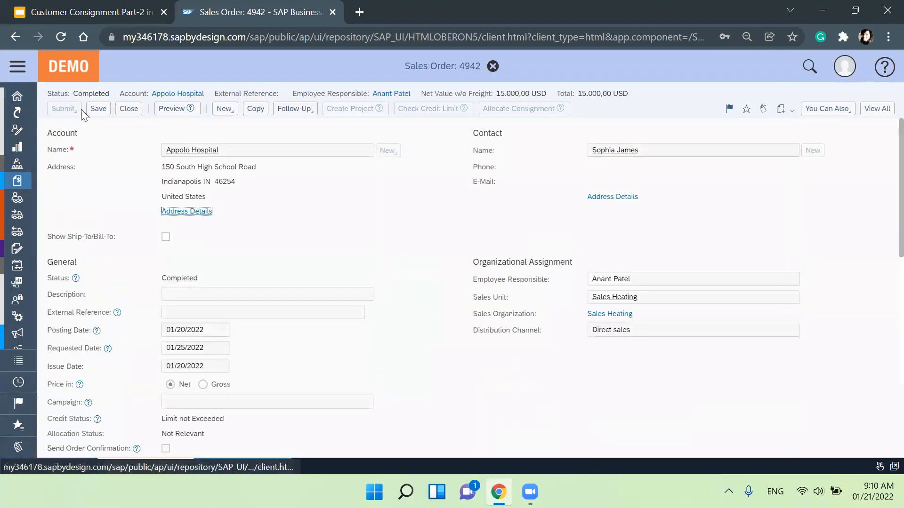
{"action": "left_click", "coordinate": [875, 109]}
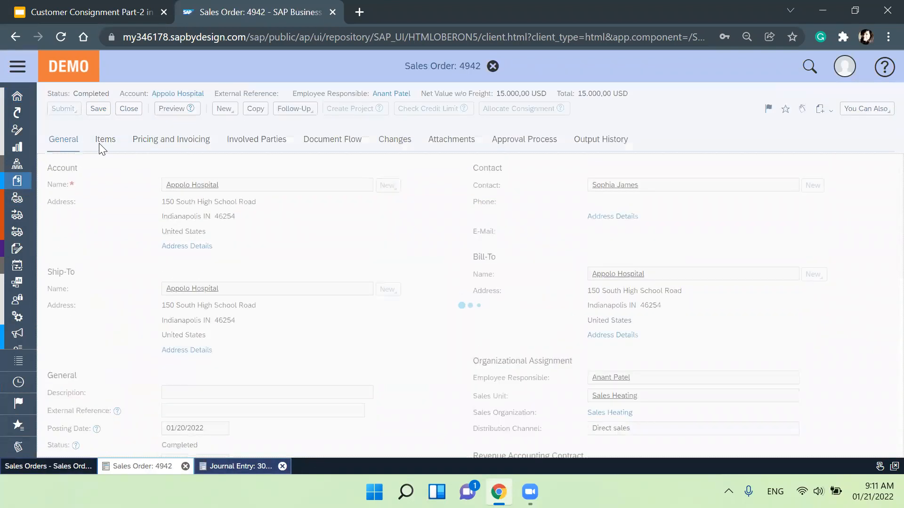
{"action": "left_click", "coordinate": [100, 147]}
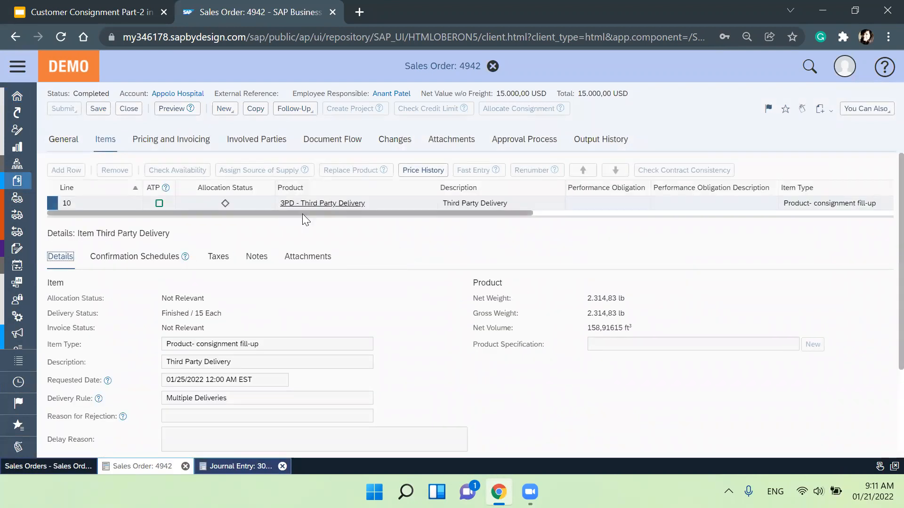
{"action": "left_click_drag", "start_coordinate": [302, 214], "coordinate": [611, 208]}
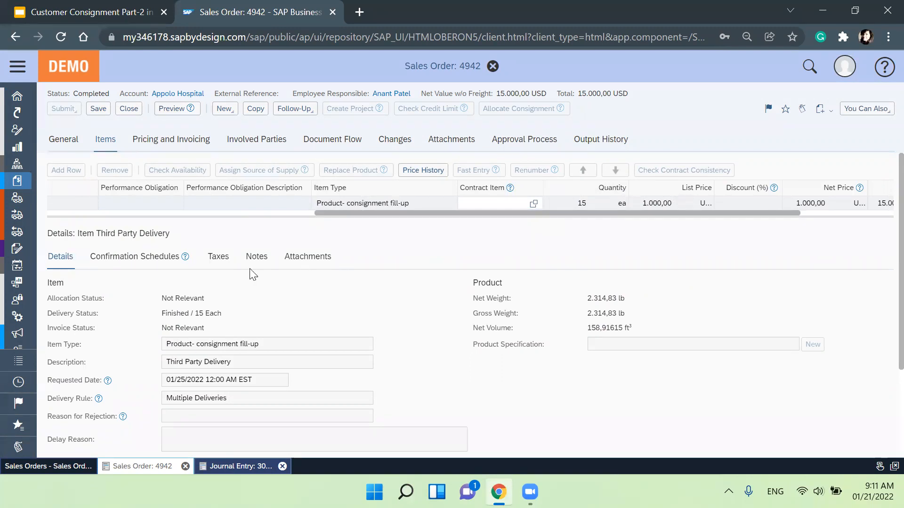
Open the complete view of Appolo Hospital's 5.000,00 USD consignment issue order from the sales orders list and examine its line item
{"action": "left_click", "coordinate": [54, 464]}
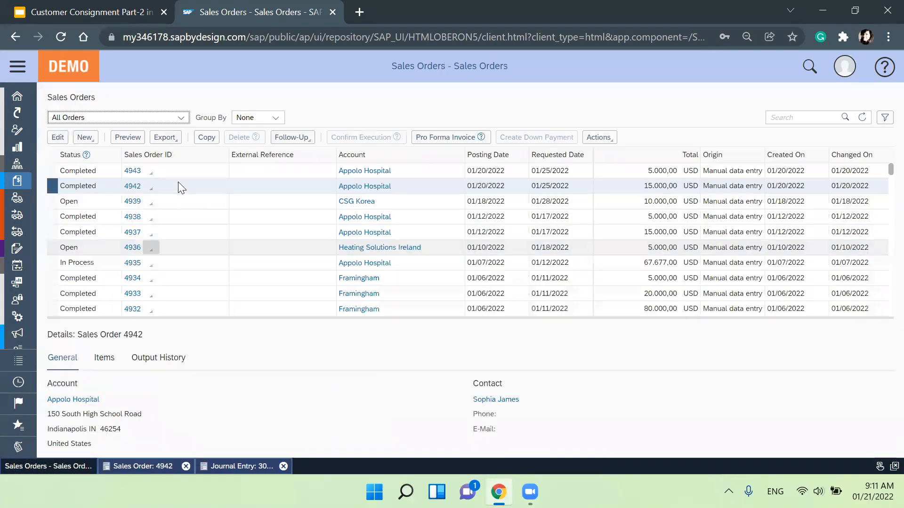
{"action": "left_click", "coordinate": [58, 137]}
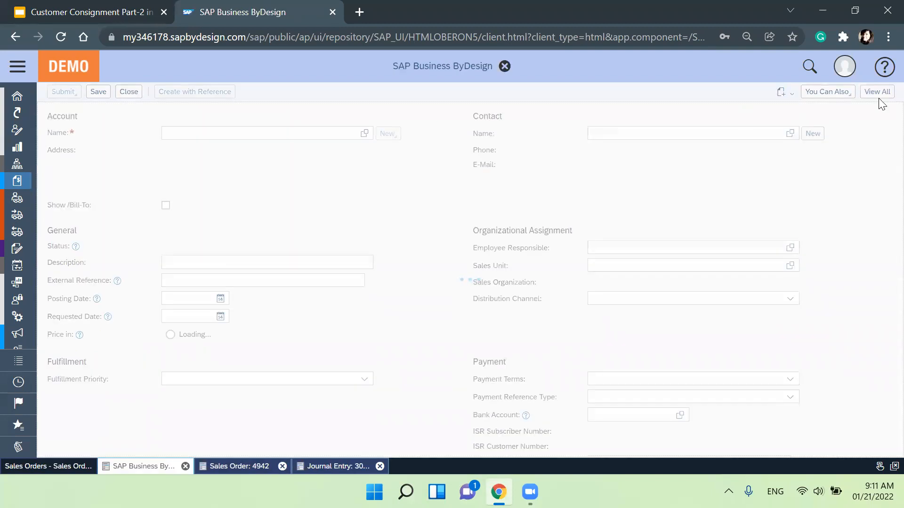
{"action": "left_click", "coordinate": [883, 110]}
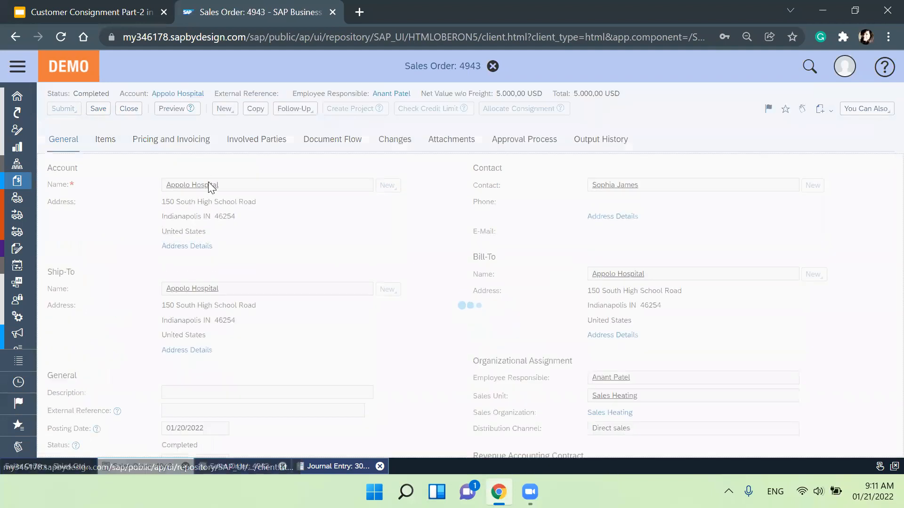
{"action": "left_click", "coordinate": [106, 140]}
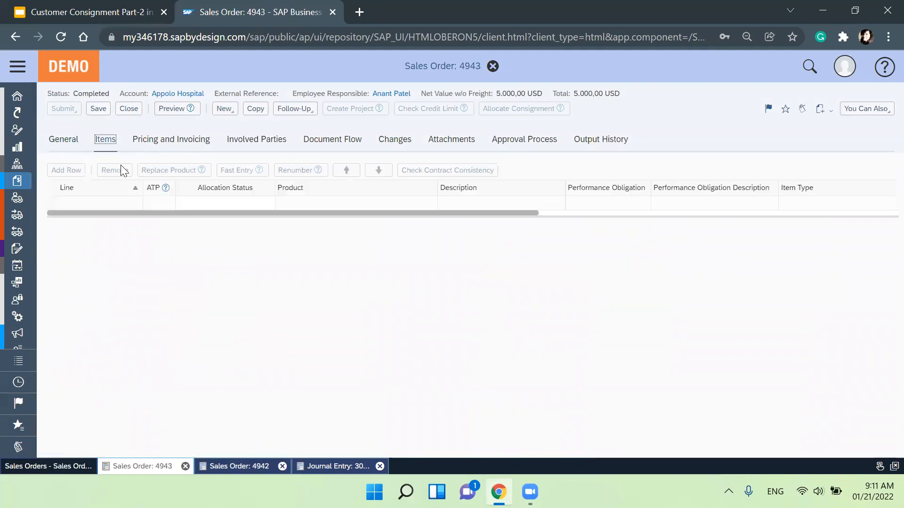
{"action": "left_click_drag", "start_coordinate": [395, 212], "coordinate": [704, 212]}
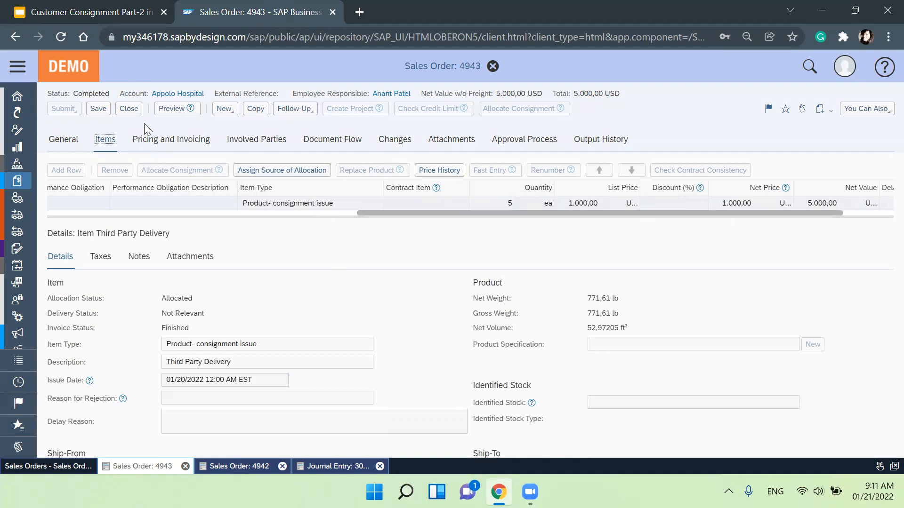
{"action": "left_click", "coordinate": [295, 262]}
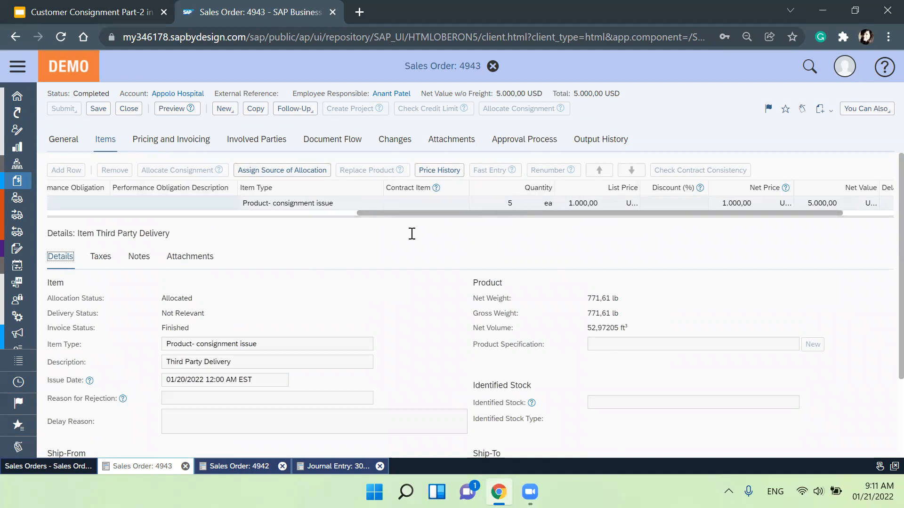
{"action": "left_click", "coordinate": [409, 269]}
Review the consignment issue order's document flow alongside its line item, and close the order
{"action": "left_click", "coordinate": [347, 141]}
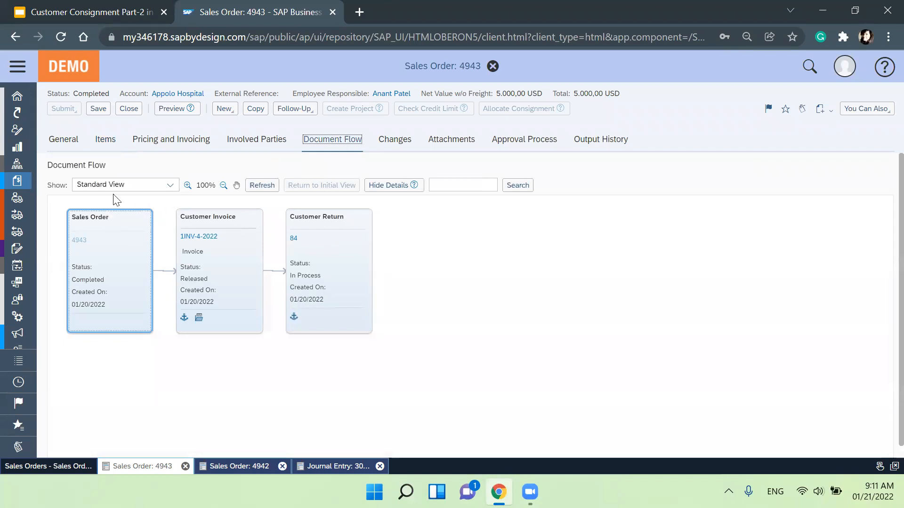
{"action": "left_click", "coordinate": [92, 147]}
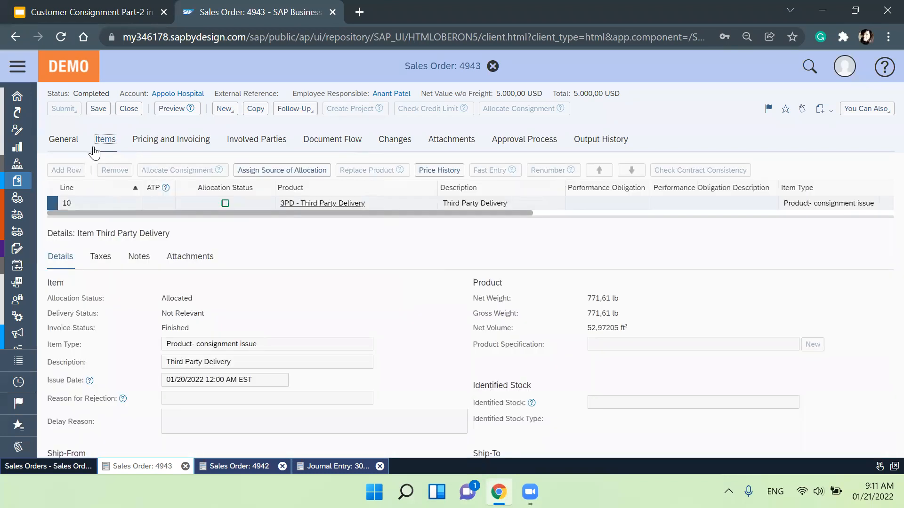
{"action": "left_click", "coordinate": [315, 141]}
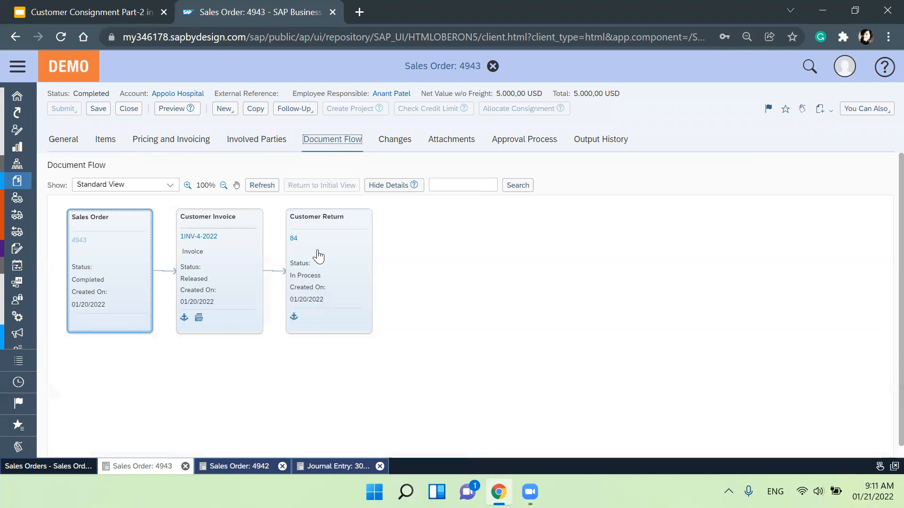
{"action": "left_click", "coordinate": [90, 140]}
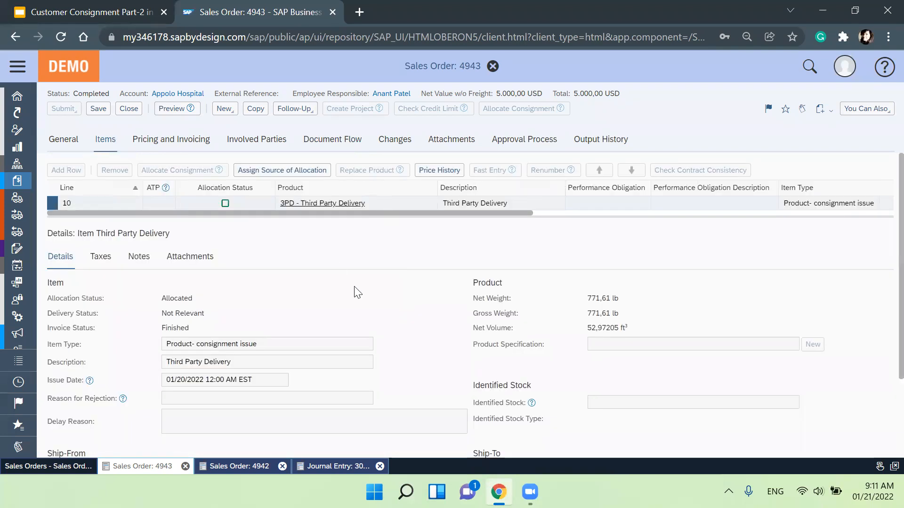
{"action": "left_click", "coordinate": [128, 109]}
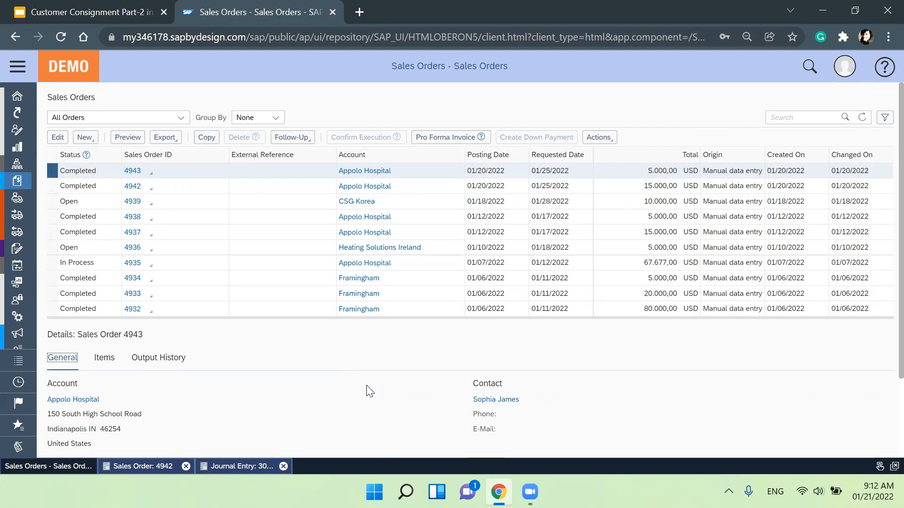
Find the Inbound Logistics work center by searching for "inbound lo" and start a new custodian goods return notification
{"action": "left_click", "coordinate": [17, 67]}
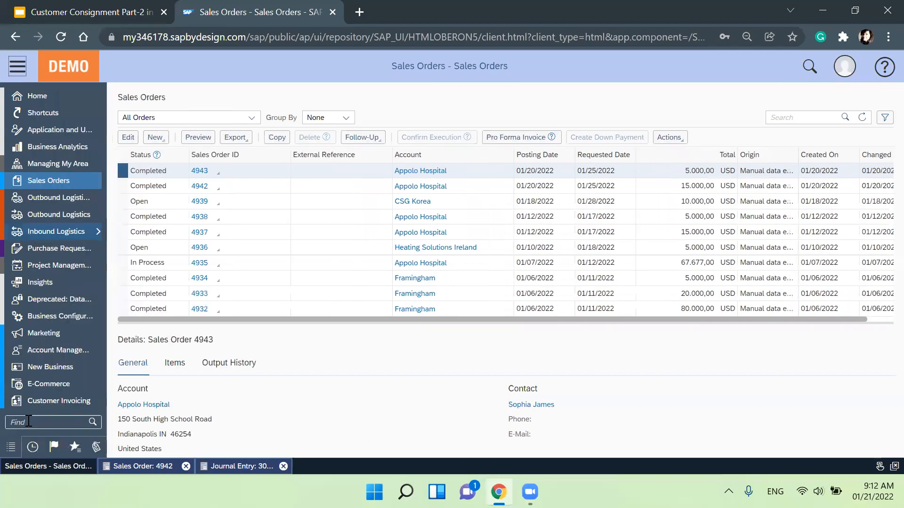
{"action": "left_click", "coordinate": [28, 421]}
{"action": "type", "text": "inbound k"}
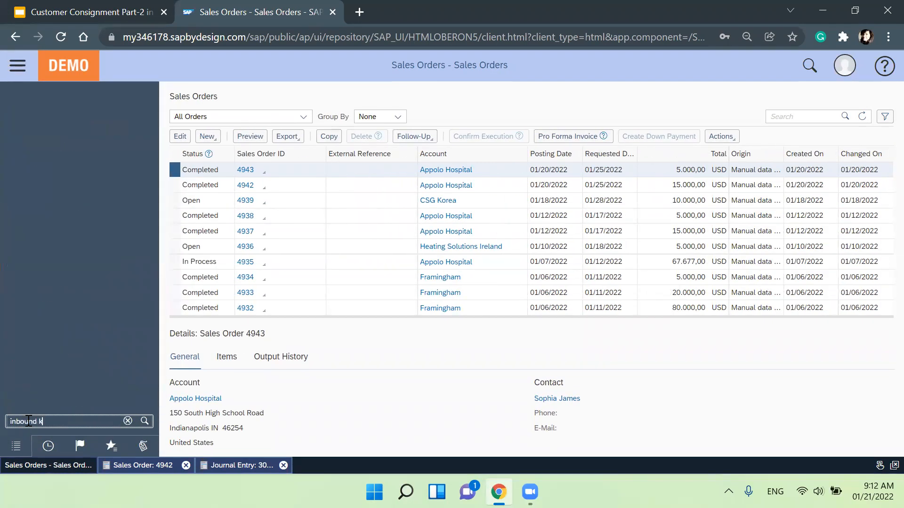
{"action": "key", "text": "BackSpace"}
{"action": "type", "text": "lo"}
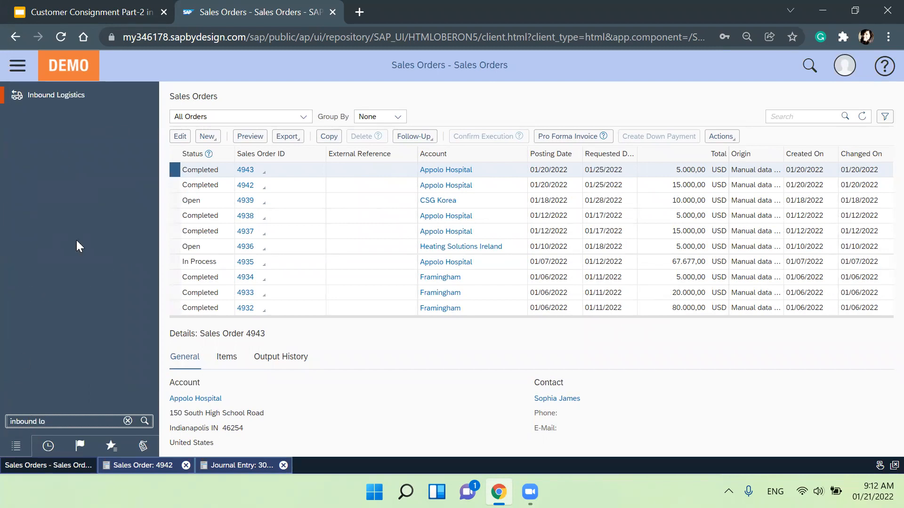
{"action": "mouse_move", "coordinate": [55, 100]}
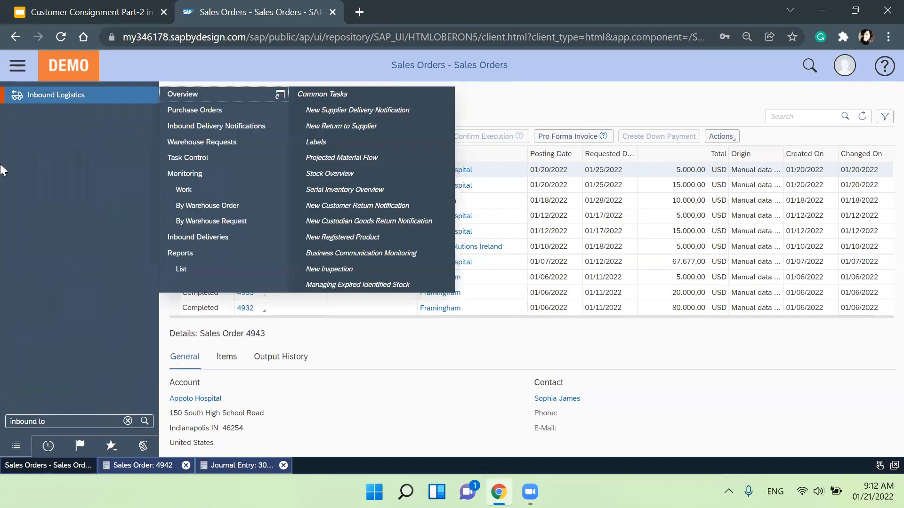
{"action": "left_click", "coordinate": [425, 223]}
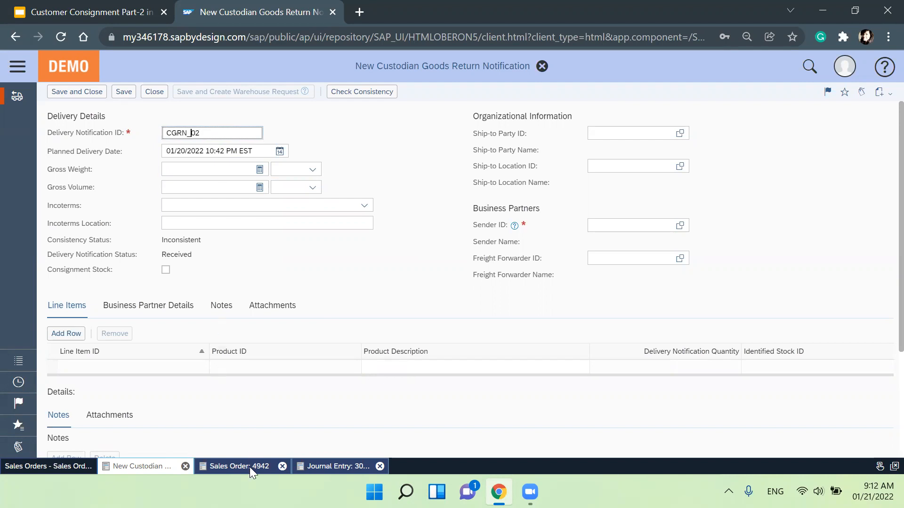
Complete the delivery notification ID by inserting the fill-up sales order's number and an underscore between "CGRN_" and "02"
{"action": "type", "text": "3"}
{"action": "key", "text": "BackSpace"}
{"action": "type", "text": "4942_"}
{"action": "key", "text": "Return"}
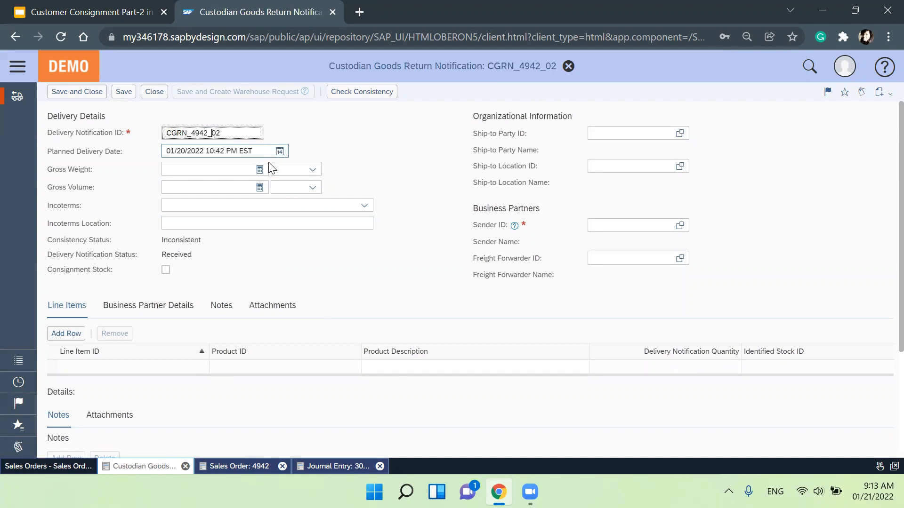
{"action": "left_click_drag", "start_coordinate": [451, 144], "coordinate": [453, 136]}
Set the ship-to party to company 1000 (Almika Inc.) and the ship-to location to P1100 (Almika Heating Cleveland)
{"action": "left_click", "coordinate": [608, 133]}
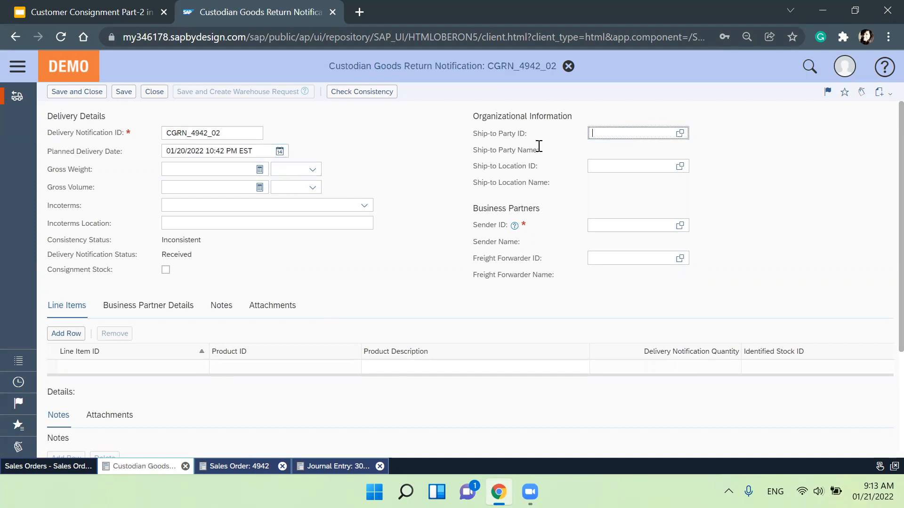
{"action": "left_click", "coordinate": [681, 135]}
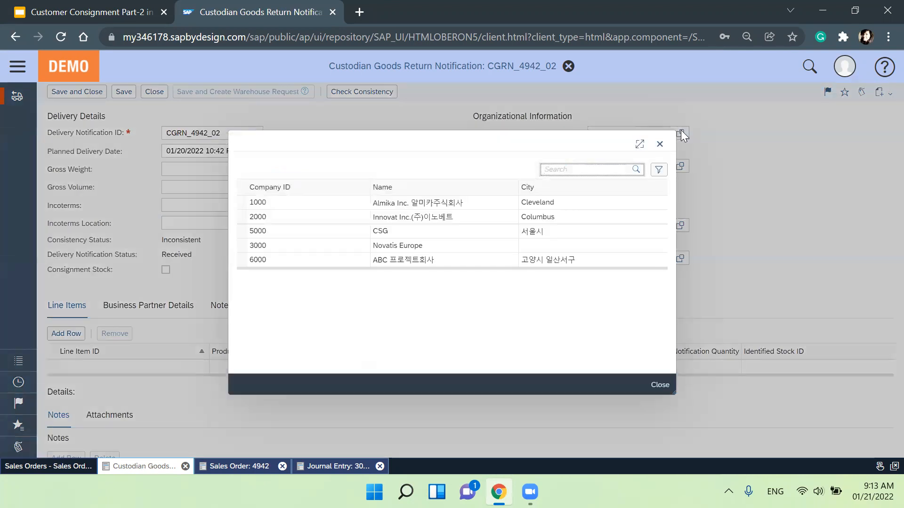
{"action": "left_click", "coordinate": [508, 194]}
{"action": "left_click", "coordinate": [509, 199]}
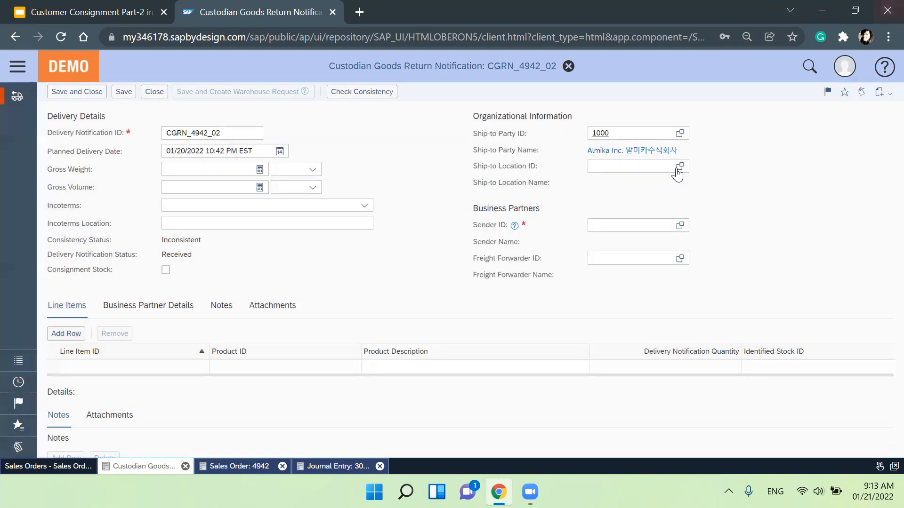
{"action": "left_click", "coordinate": [679, 169]}
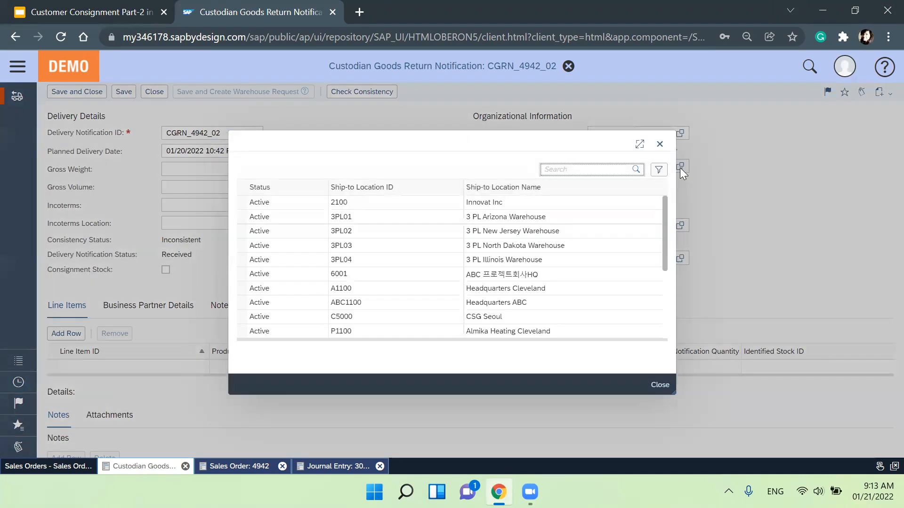
{"action": "scroll", "coordinate": [415, 312], "scroll_direction": "down", "scroll_amount": 1}
{"action": "left_click", "coordinate": [412, 303]}
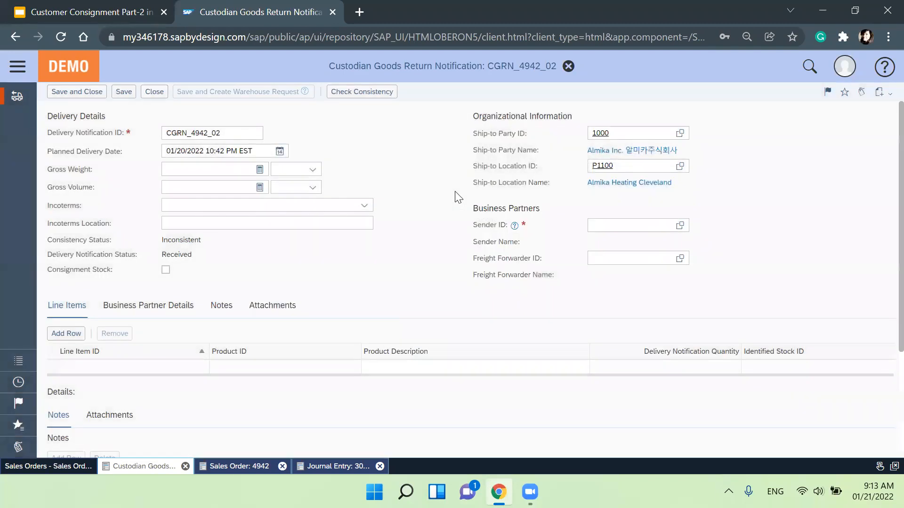
Search the senders for "appolo*", choose Appolo Hospital as the sender, and mark the notification as consignment stock
{"action": "left_click", "coordinate": [652, 227]}
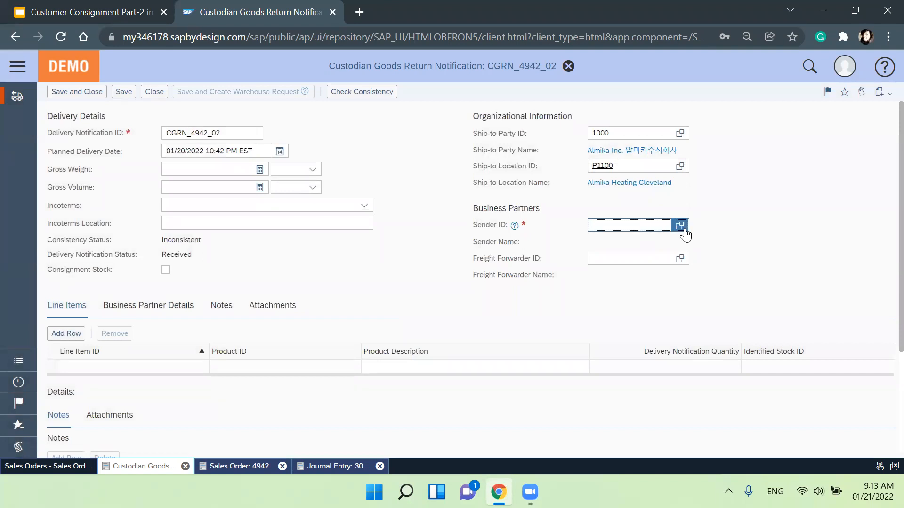
{"action": "left_click", "coordinate": [684, 228]}
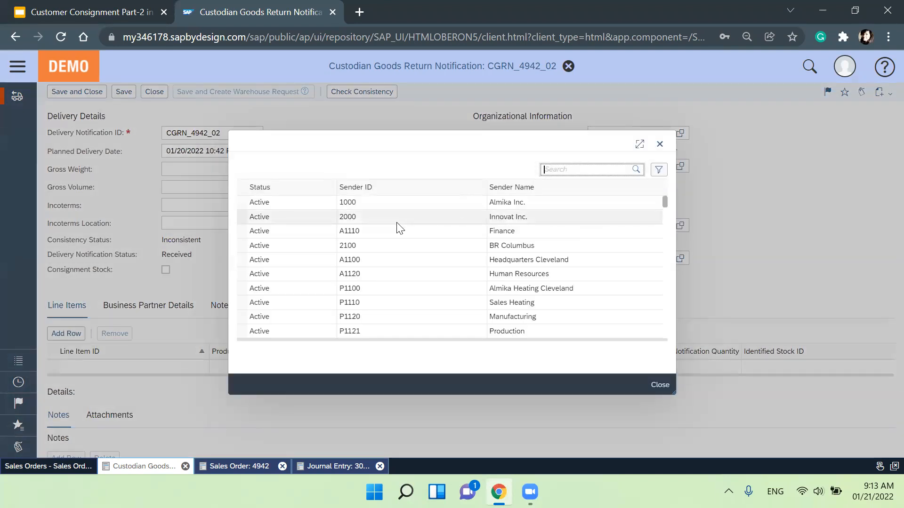
{"action": "type", "text": "appolo*"}
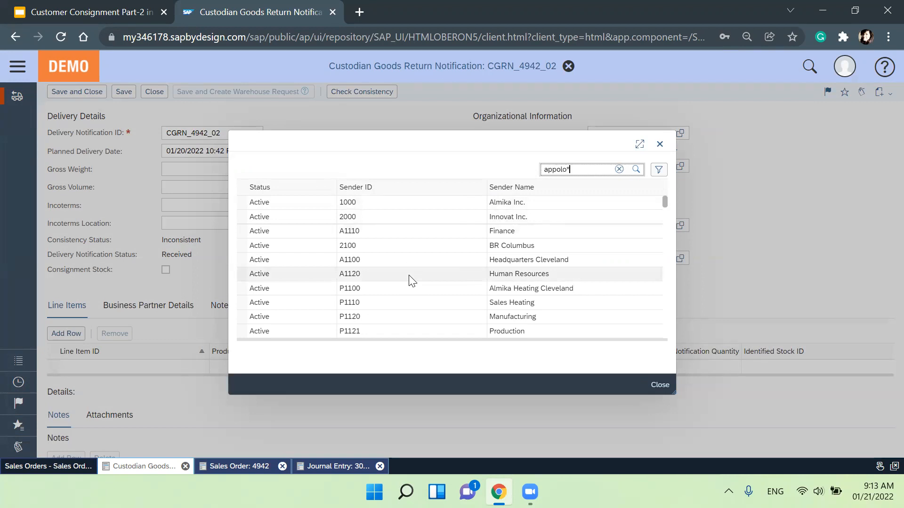
{"action": "key", "text": "Return"}
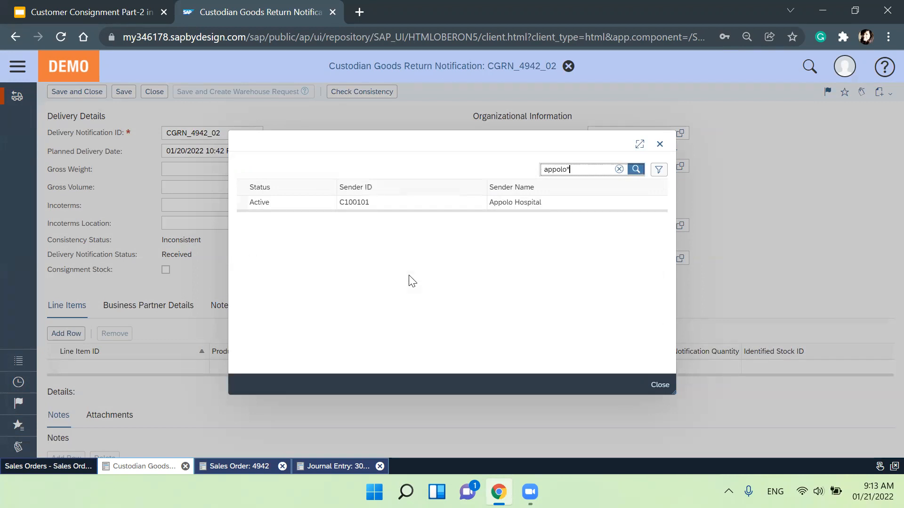
{"action": "left_click", "coordinate": [418, 203]}
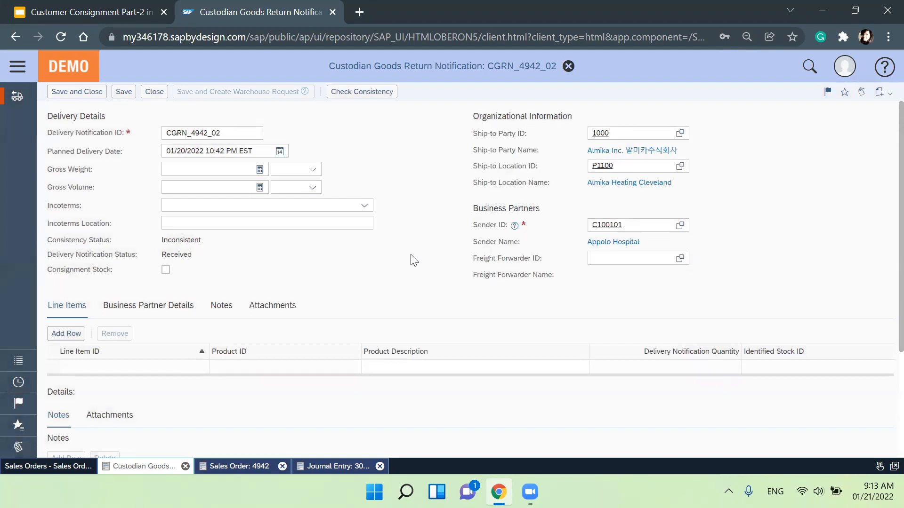
{"action": "left_click", "coordinate": [166, 270]}
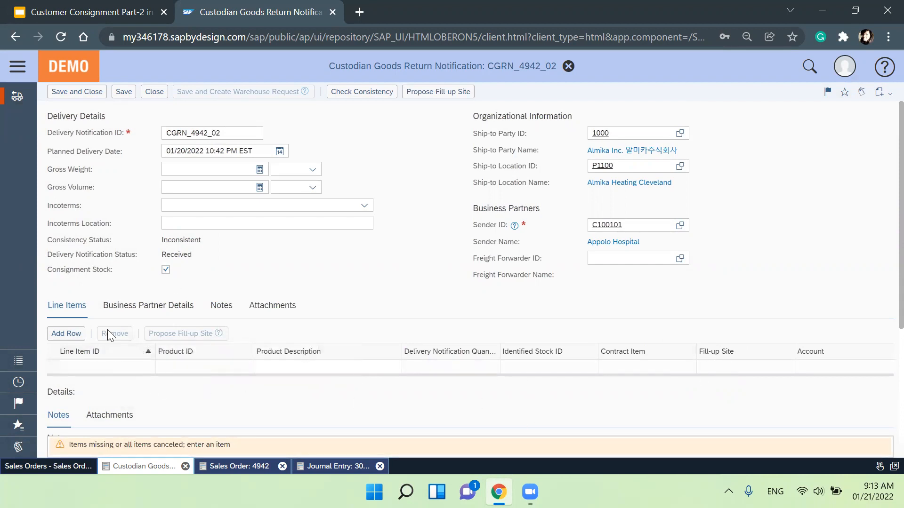
Add a line item for product 3PD (Third Party Delivery) with a delivery notification quantity of 2 ea
{"action": "left_click", "coordinate": [66, 333]}
{"action": "type", "text": "3pd"}
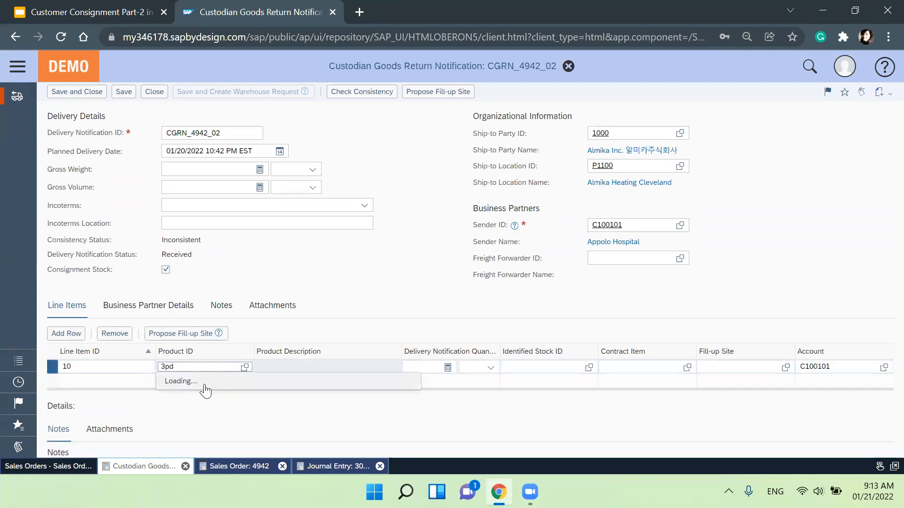
{"action": "left_click", "coordinate": [204, 384]}
{"action": "left_click", "coordinate": [422, 367]}
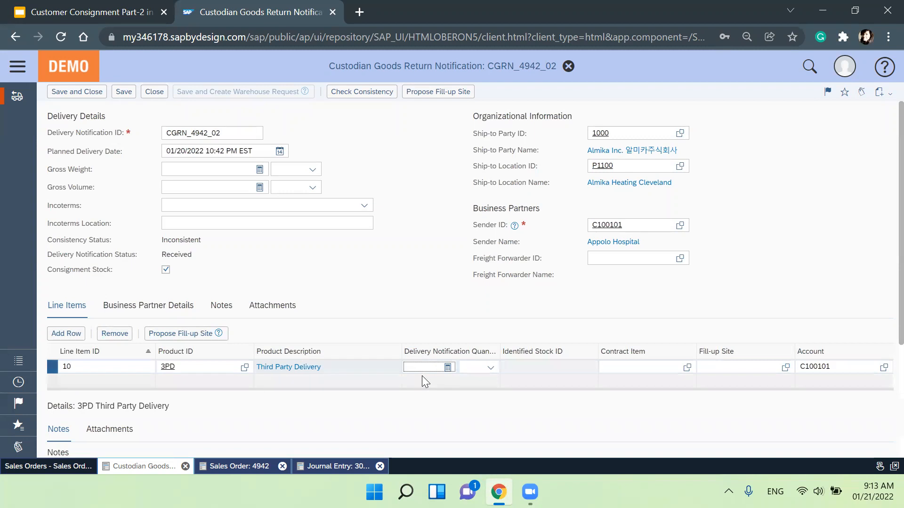
{"action": "key", "text": "Tab"}
{"action": "left_click", "coordinate": [645, 373]}
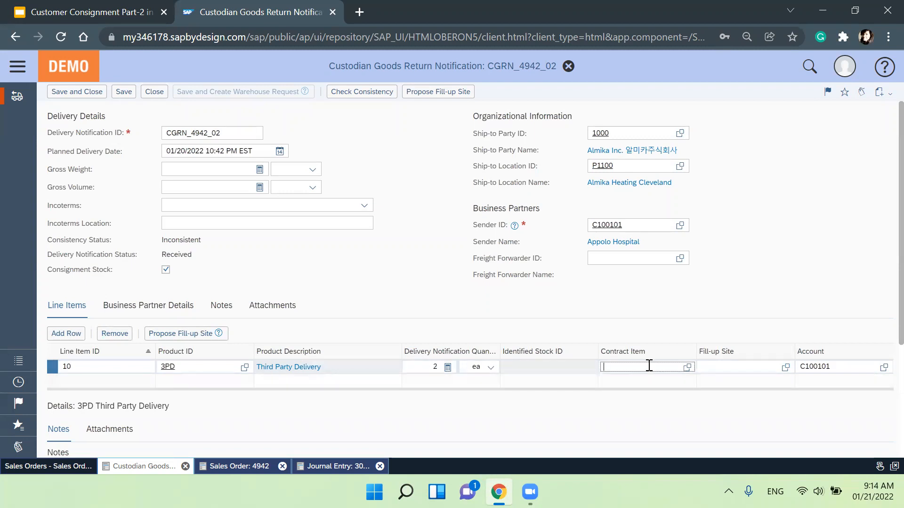
Search the fill-up sites for "almika" and set the 3PD line item's fill-up site to P1100
{"action": "left_click", "coordinate": [733, 367]}
{"action": "type", "text": "almika"}
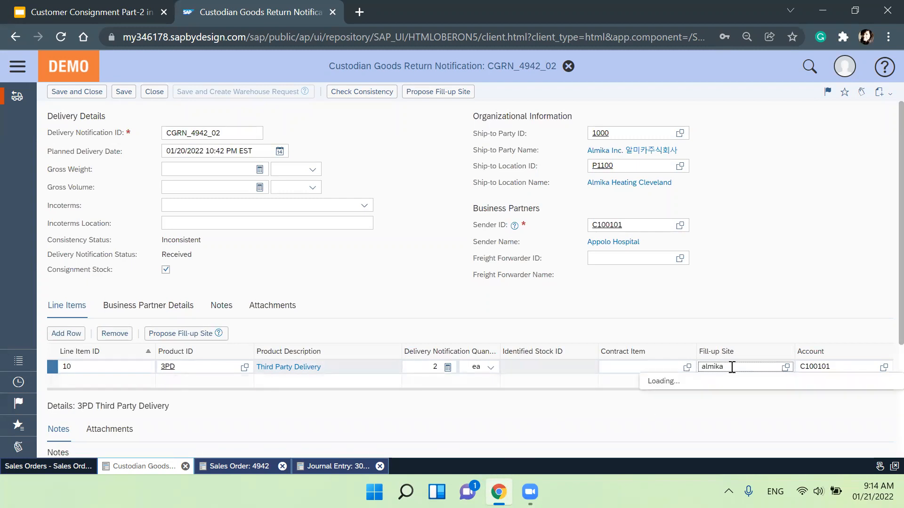
{"action": "left_click", "coordinate": [728, 384]}
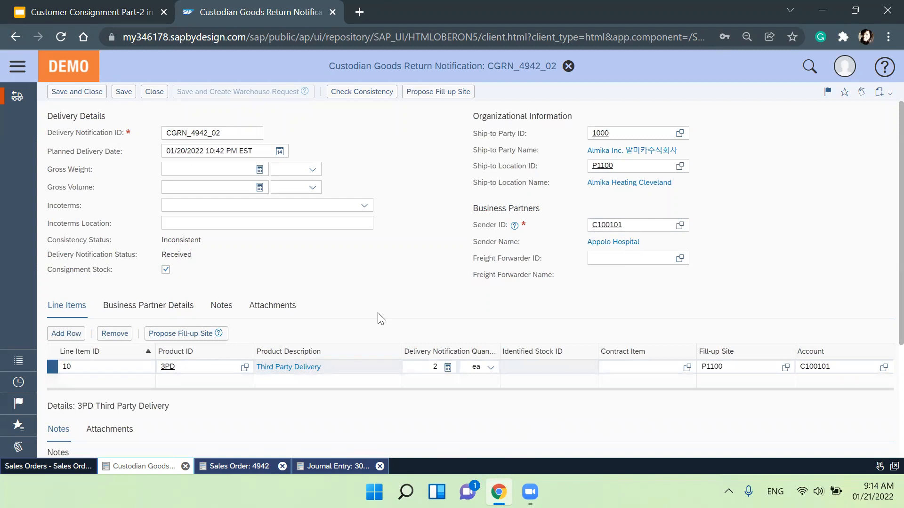
Check the consistency of the custodian goods return notification, then save and close it
{"action": "scroll", "coordinate": [380, 318], "scroll_direction": "down", "scroll_amount": 3}
{"action": "scroll", "coordinate": [262, 252], "scroll_direction": "up", "scroll_amount": 3}
{"action": "left_click", "coordinate": [347, 94]}
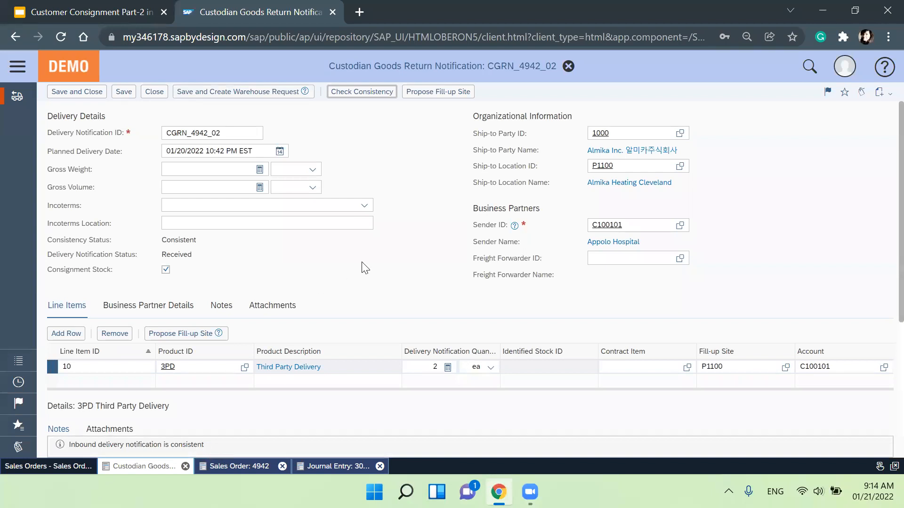
{"action": "left_click", "coordinate": [123, 92]}
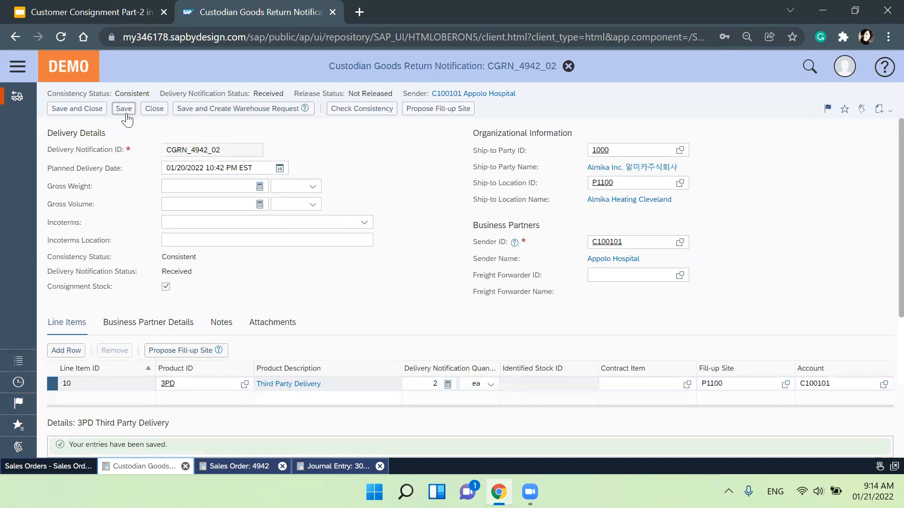
{"action": "left_click", "coordinate": [71, 113]}
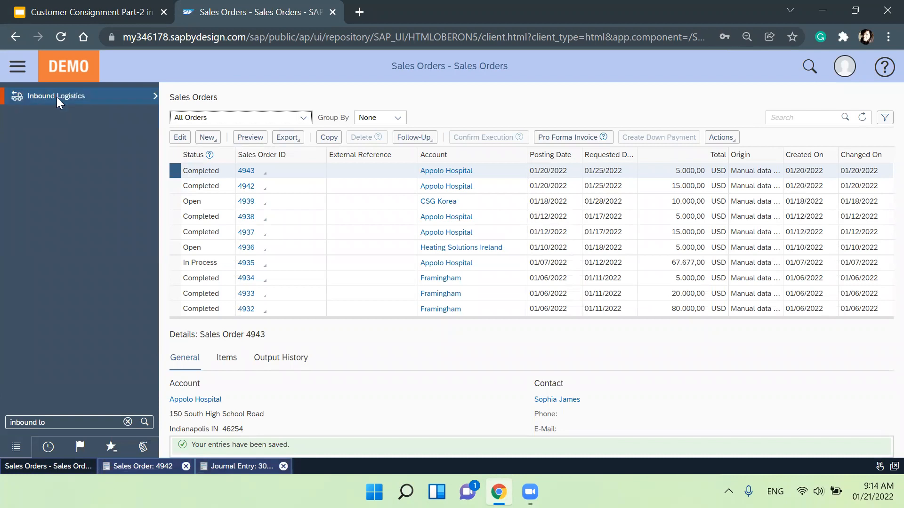
Open the inbound delivery notifications in Inbound Logistics and run the Custodian Goods Return query
{"action": "mouse_move", "coordinate": [57, 97]}
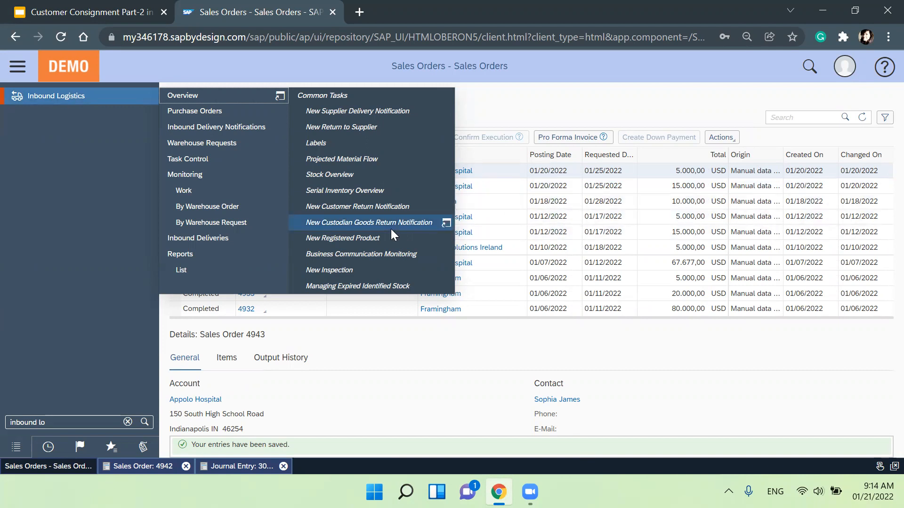
{"action": "left_click", "coordinate": [262, 127]}
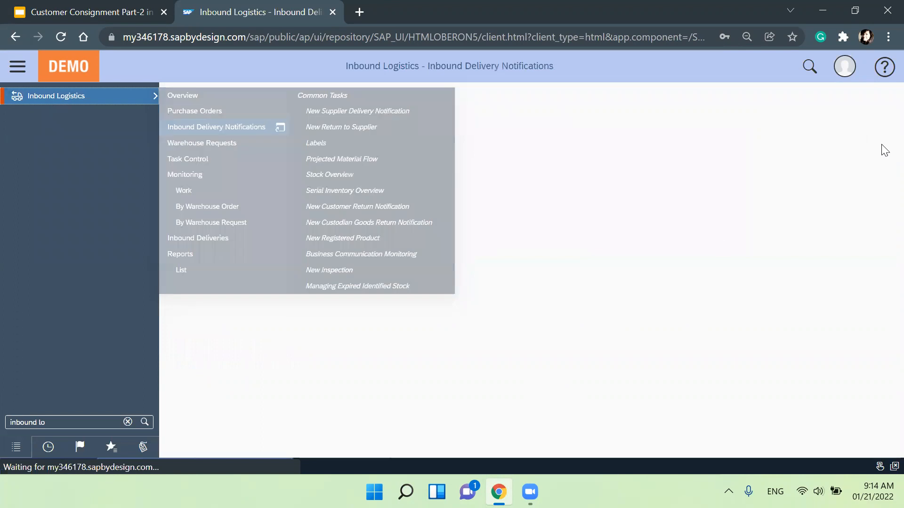
{"action": "left_click", "coordinate": [15, 68]}
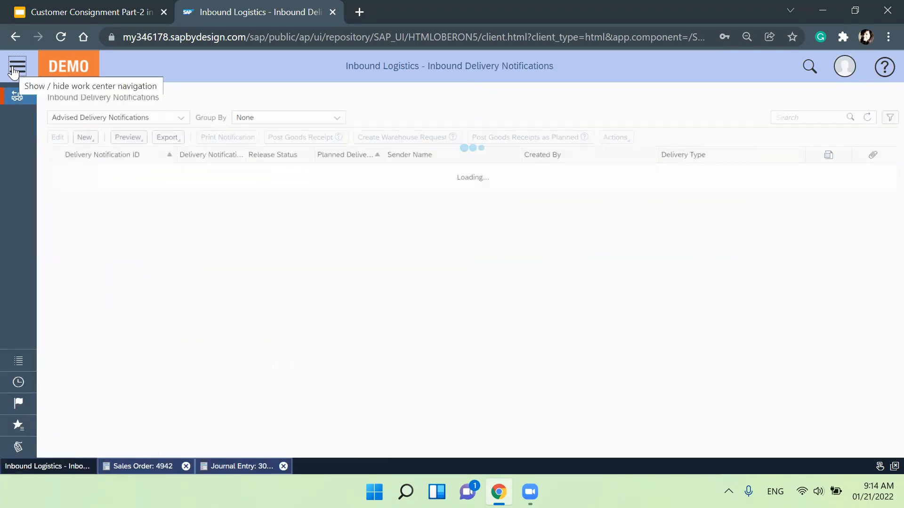
{"action": "left_click", "coordinate": [86, 122]}
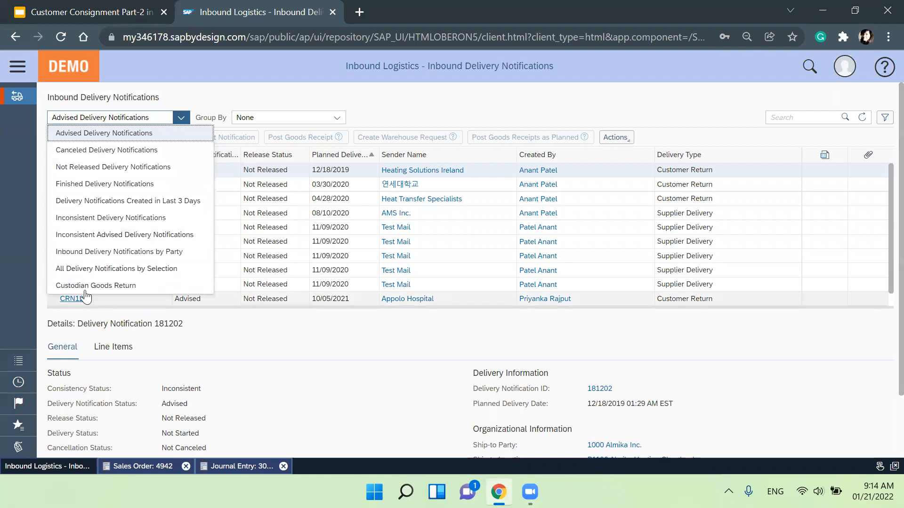
{"action": "left_click", "coordinate": [85, 286]}
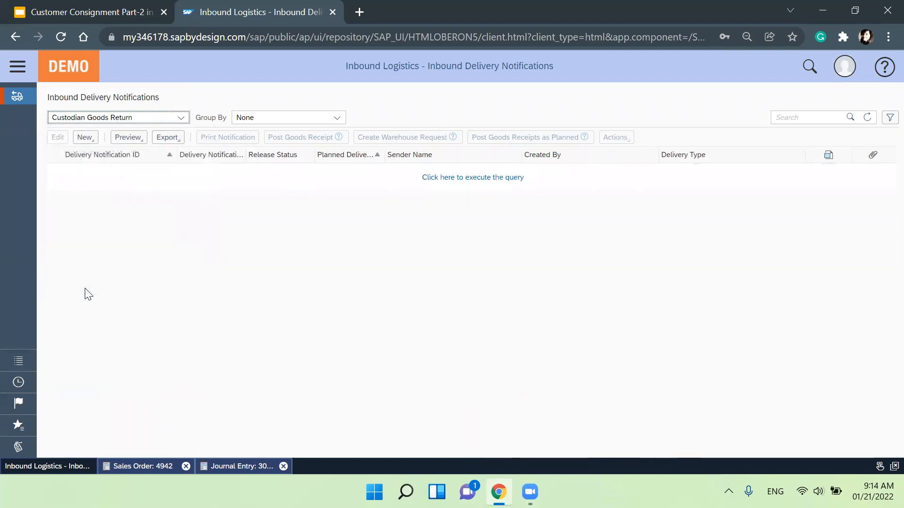
{"action": "left_click", "coordinate": [479, 179]}
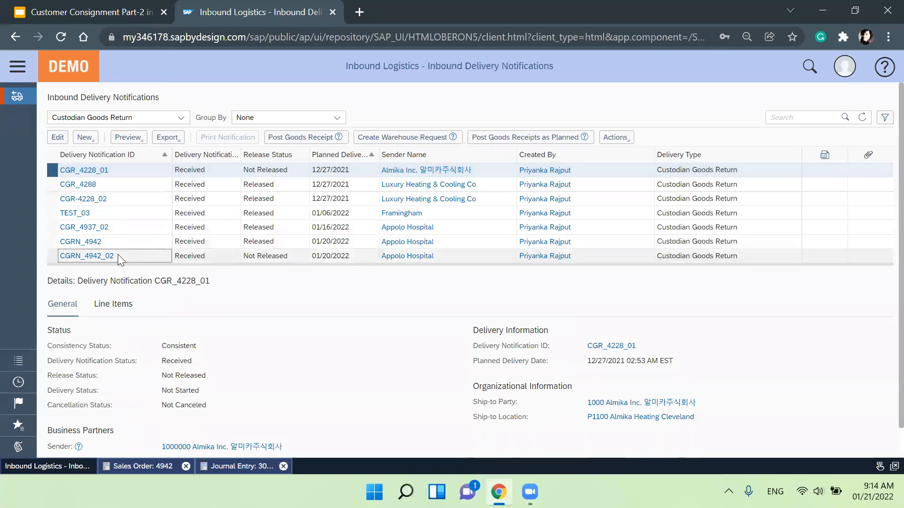
Post the goods receipt for the unreleased Appolo Hospital return notification with the proposed quantities, save it, and refresh the notification list
{"action": "left_click", "coordinate": [118, 255]}
{"action": "left_click", "coordinate": [445, 298]}
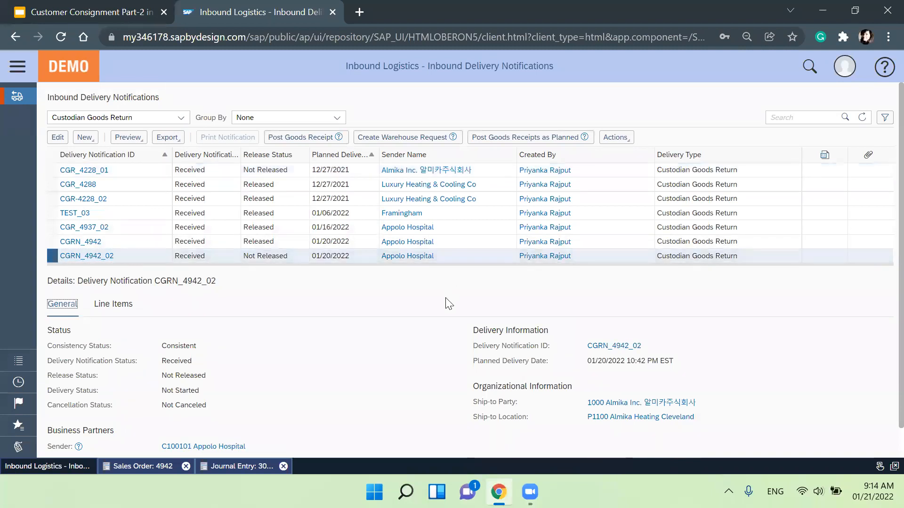
{"action": "left_click", "coordinate": [289, 140]}
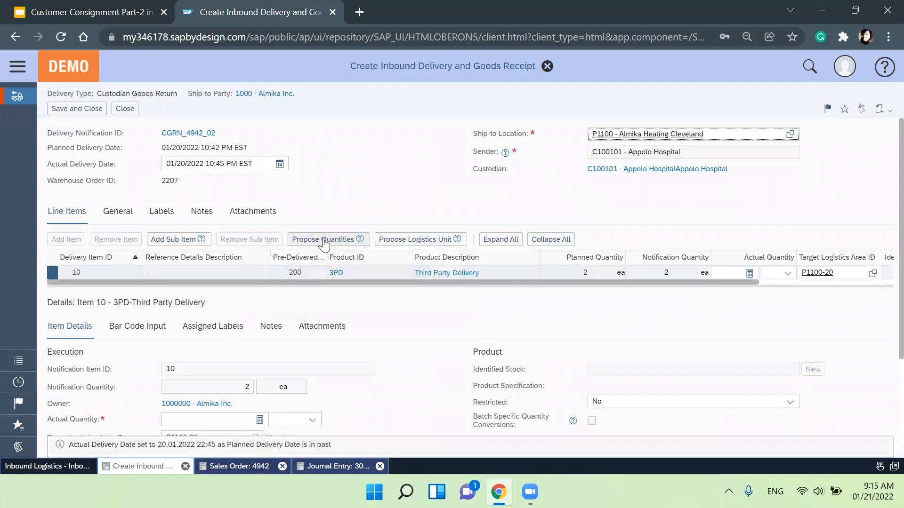
{"action": "left_click", "coordinate": [324, 241]}
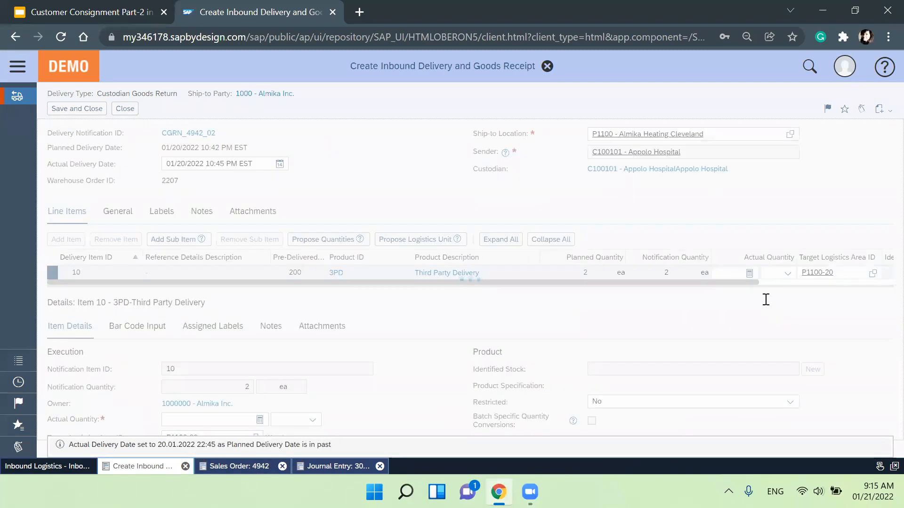
{"action": "scroll", "coordinate": [713, 316], "scroll_direction": "down", "scroll_amount": 2}
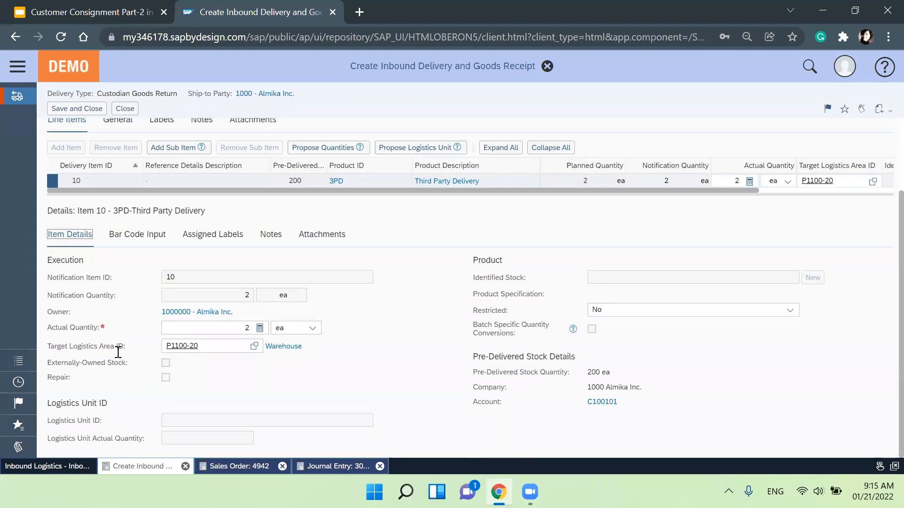
{"action": "scroll", "coordinate": [442, 352], "scroll_direction": "up", "scroll_amount": 2}
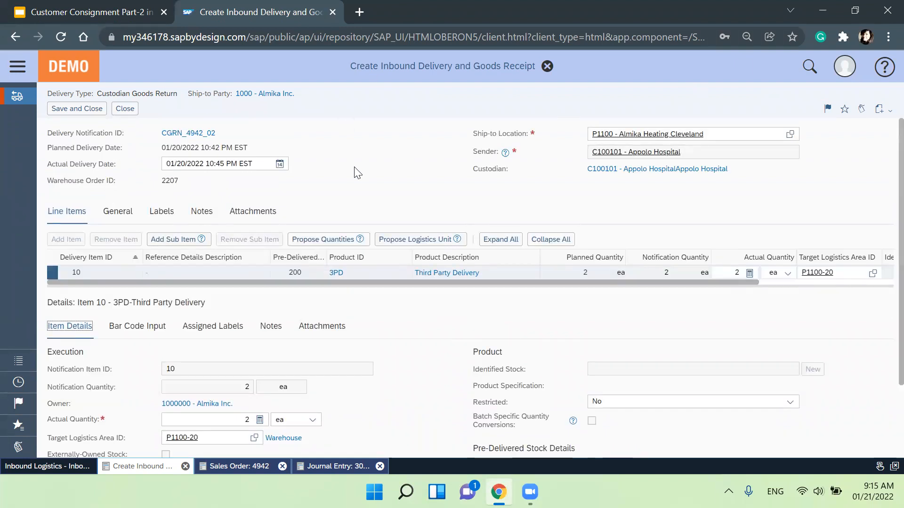
{"action": "left_click", "coordinate": [64, 112]}
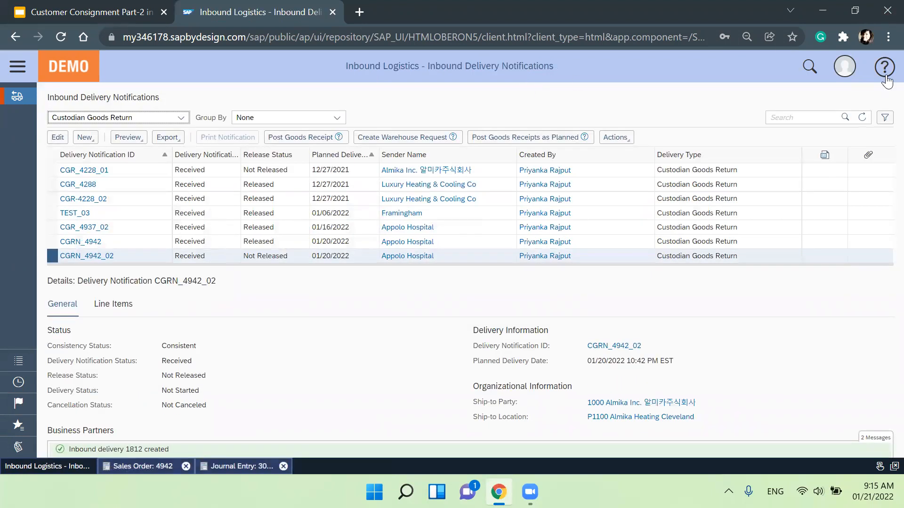
{"action": "left_click", "coordinate": [860, 117]}
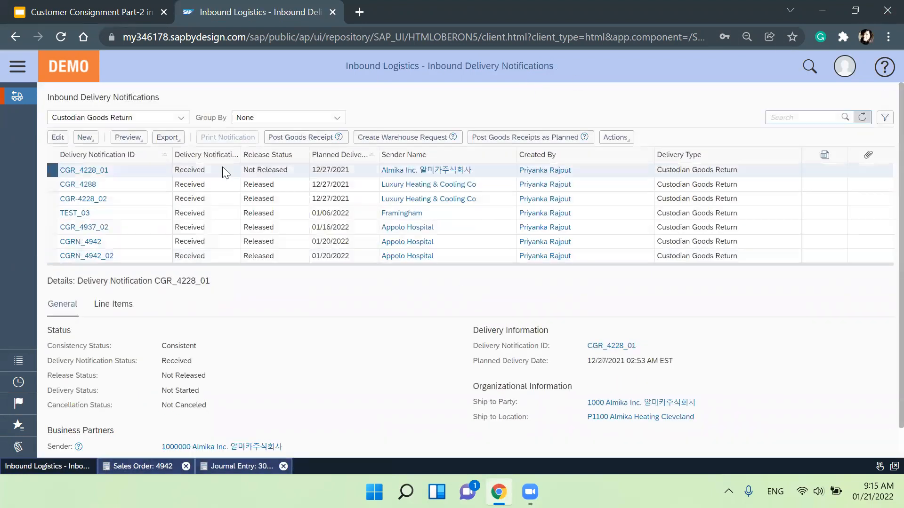
Search the work centers for "journal en" and open the General Ledger's Journal Entries view
{"action": "left_click", "coordinate": [24, 77]}
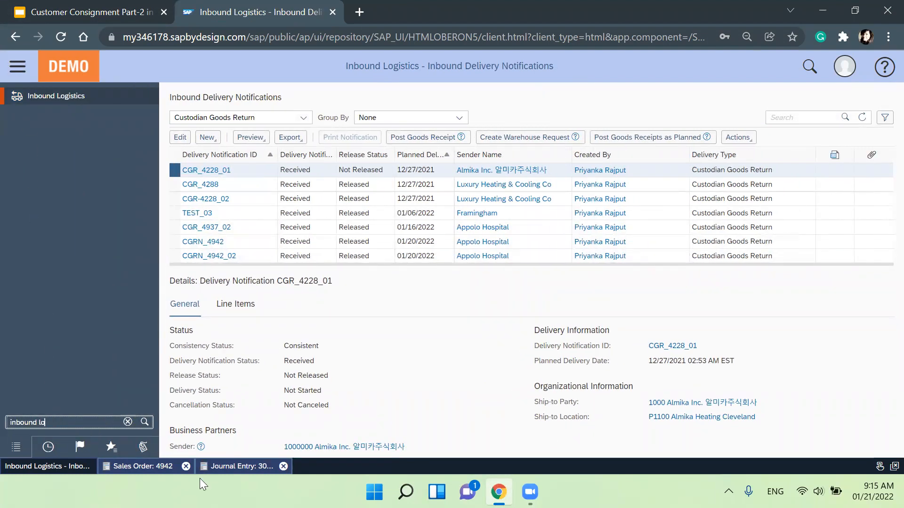
{"action": "left_click", "coordinate": [125, 423]}
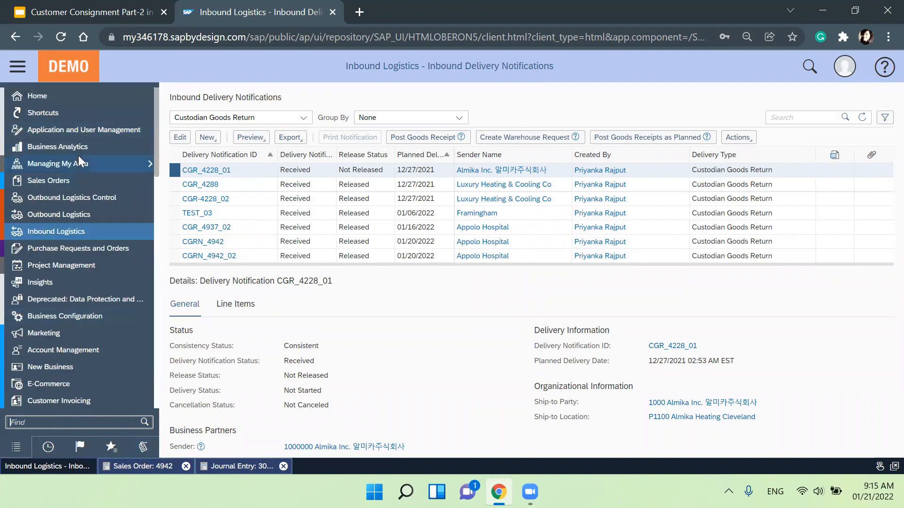
{"action": "type", "text": "journal en"}
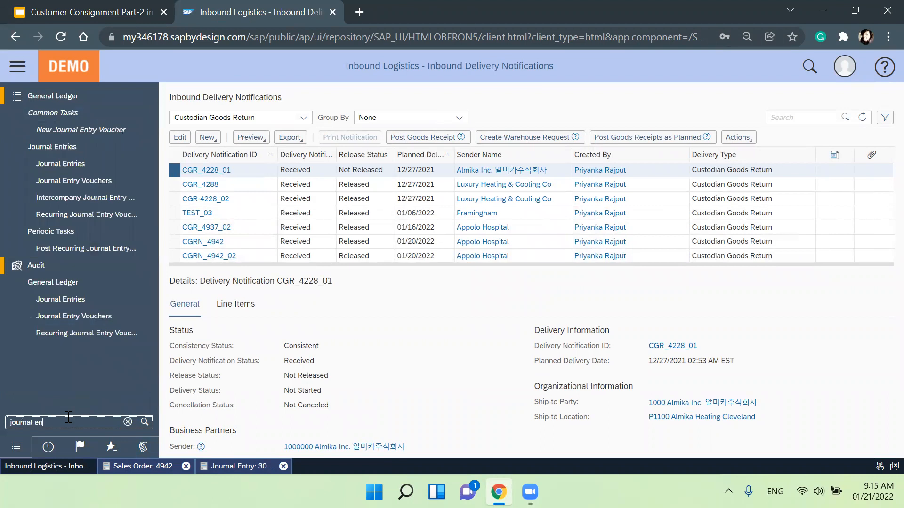
{"action": "left_click", "coordinate": [113, 160]}
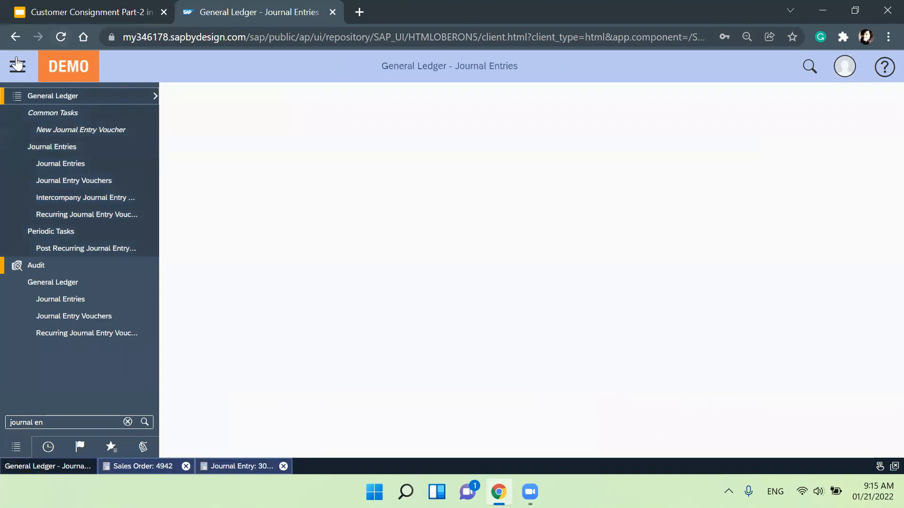
{"action": "left_click", "coordinate": [18, 65]}
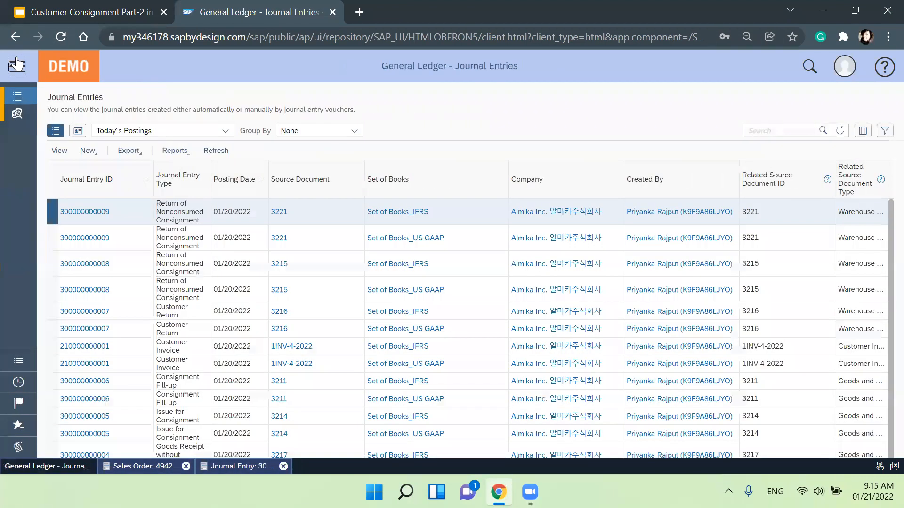
Examine today's postings and the debit and credit line items of the latest Return of Nonconsumed Consignment entry
{"action": "scroll", "coordinate": [681, 372], "scroll_direction": "down", "scroll_amount": 10}
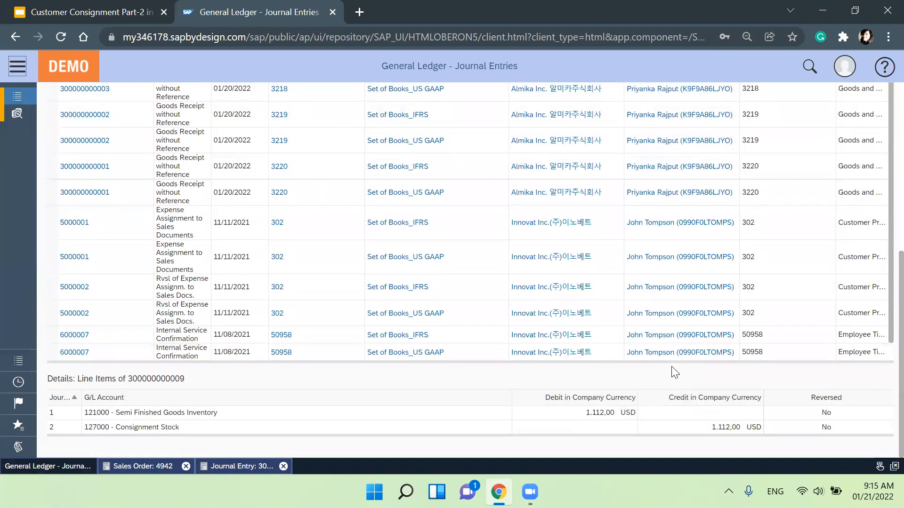
{"action": "scroll", "coordinate": [662, 115], "scroll_direction": "up", "scroll_amount": 5}
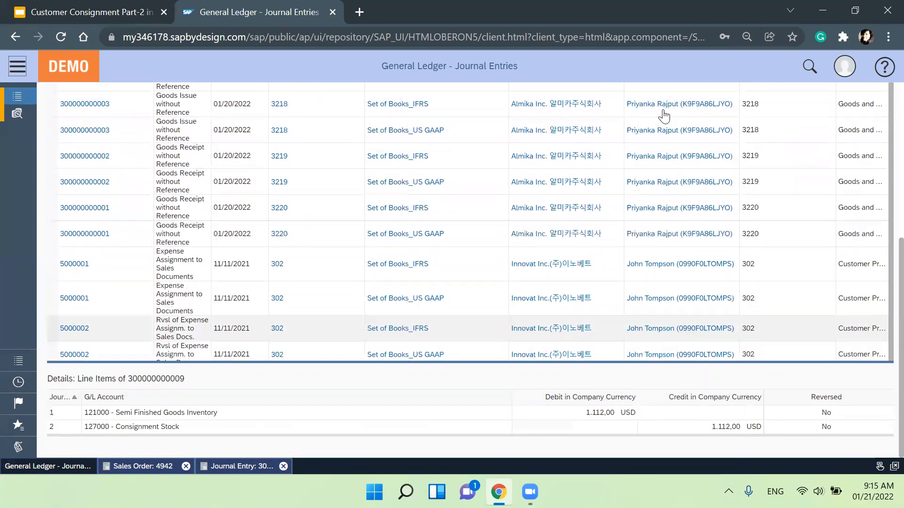
{"action": "scroll", "coordinate": [451, 221], "scroll_direction": "up", "scroll_amount": 3}
{"action": "left_click", "coordinate": [203, 214]}
{"action": "scroll", "coordinate": [203, 214], "scroll_direction": "up", "scroll_amount": 3}
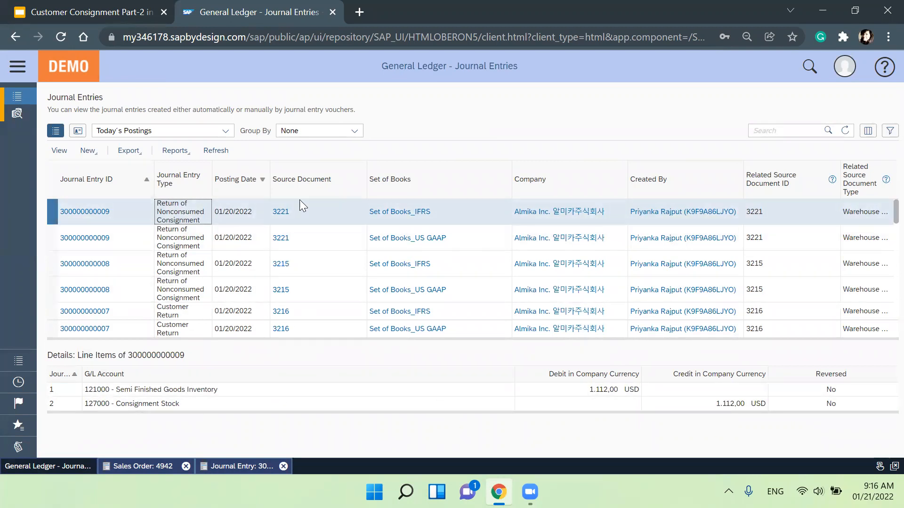
Open the latest Return of Nonconsumed Consignment journal entry and show its document flow in Extended View
{"action": "left_click", "coordinate": [90, 213]}
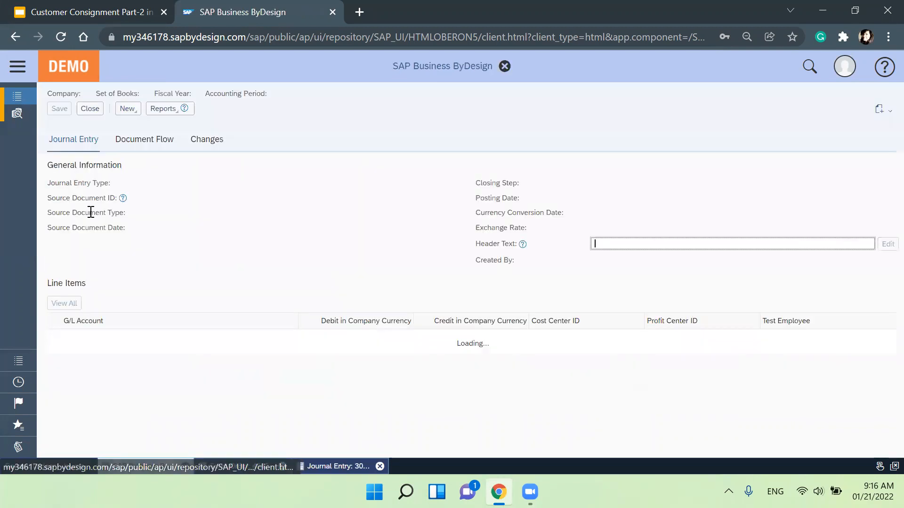
{"action": "left_click", "coordinate": [164, 140]}
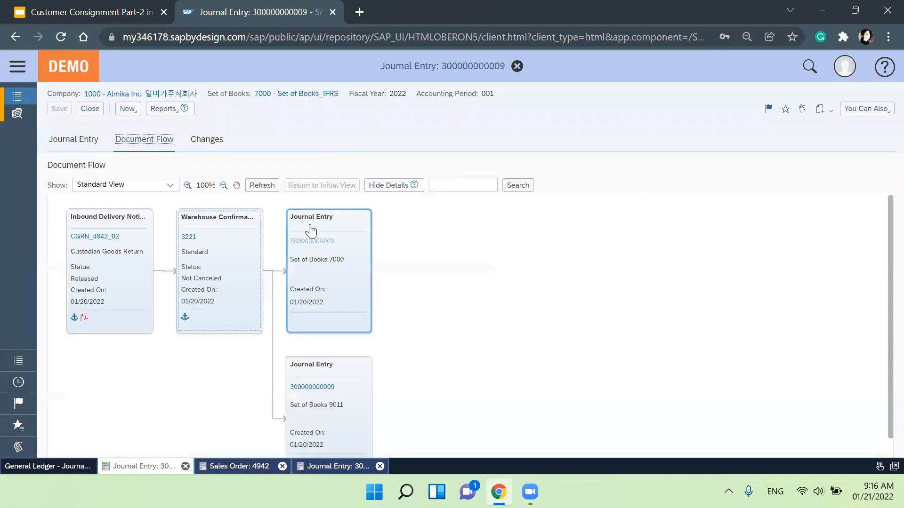
{"action": "left_click", "coordinate": [170, 185]}
{"action": "left_click", "coordinate": [117, 217]}
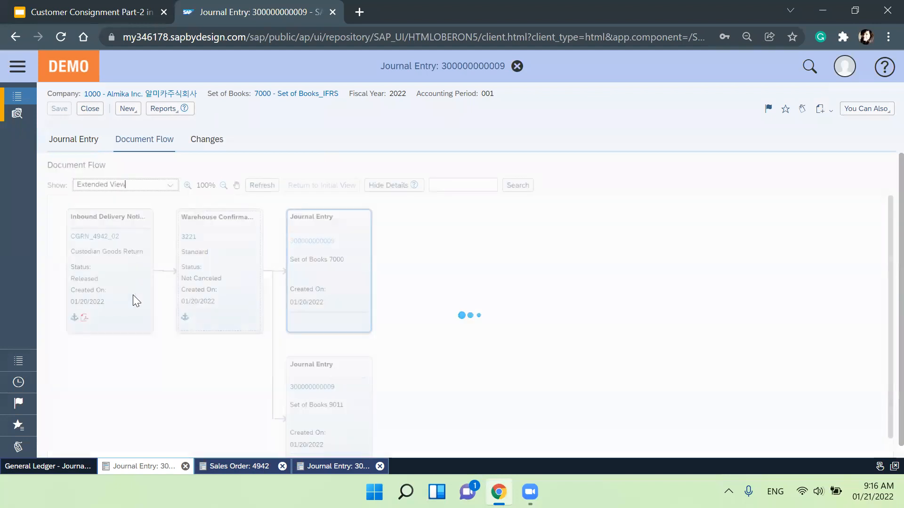
Return to the journal entry's details and review its G/L account line items and inventory item details
{"action": "left_click", "coordinate": [55, 141]}
{"action": "scroll", "coordinate": [330, 255], "scroll_direction": "down", "scroll_amount": 3}
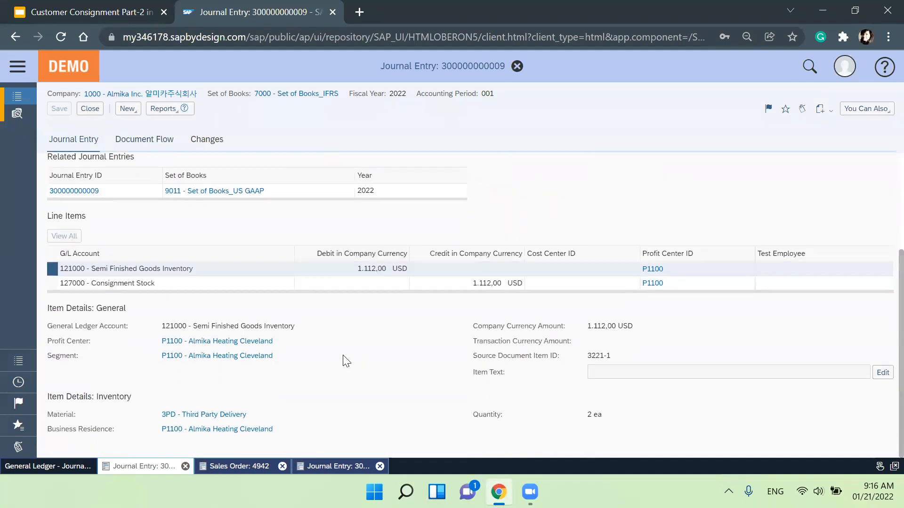
{"action": "scroll", "coordinate": [348, 365], "scroll_direction": "up", "scroll_amount": 3}
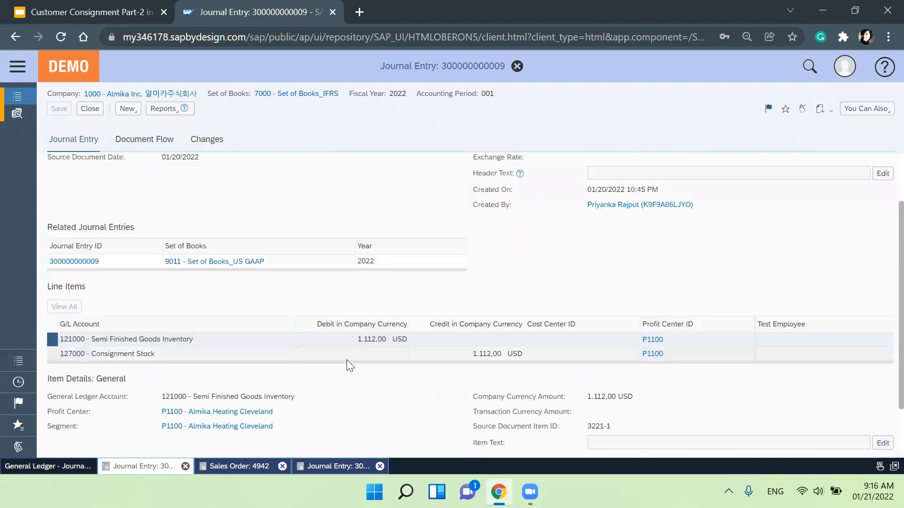
{"action": "scroll", "coordinate": [347, 363], "scroll_direction": "up", "scroll_amount": 1}
Search the work centers for "outbound lo" and open the Outbound Logistics reports list
{"action": "left_click", "coordinate": [18, 66]}
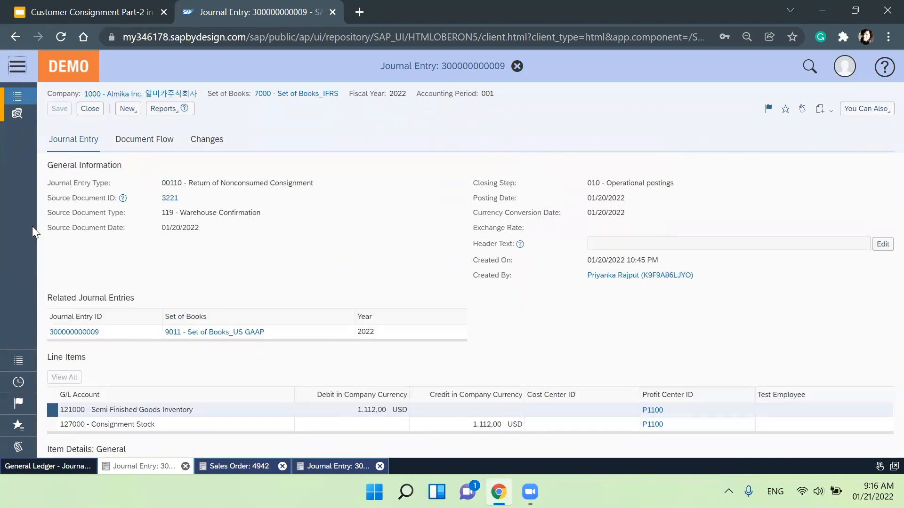
{"action": "left_click", "coordinate": [128, 420]}
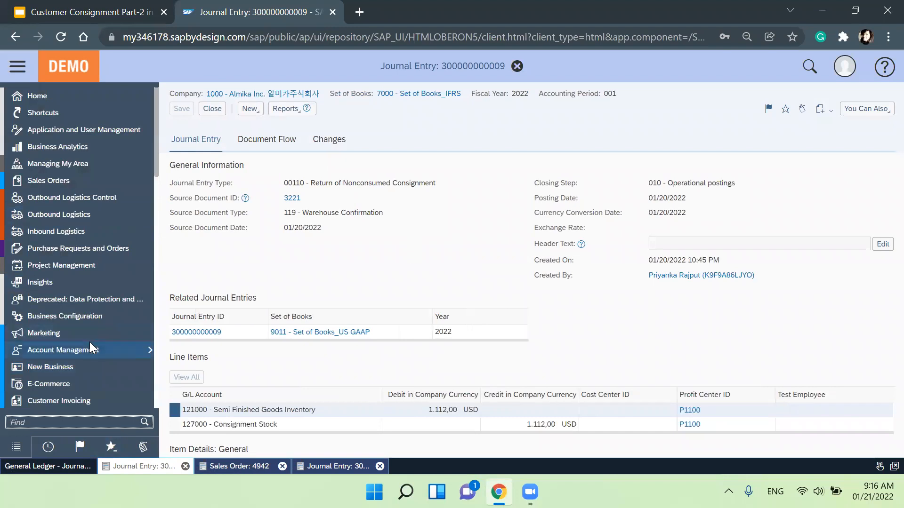
{"action": "type", "text": "outbound lo"}
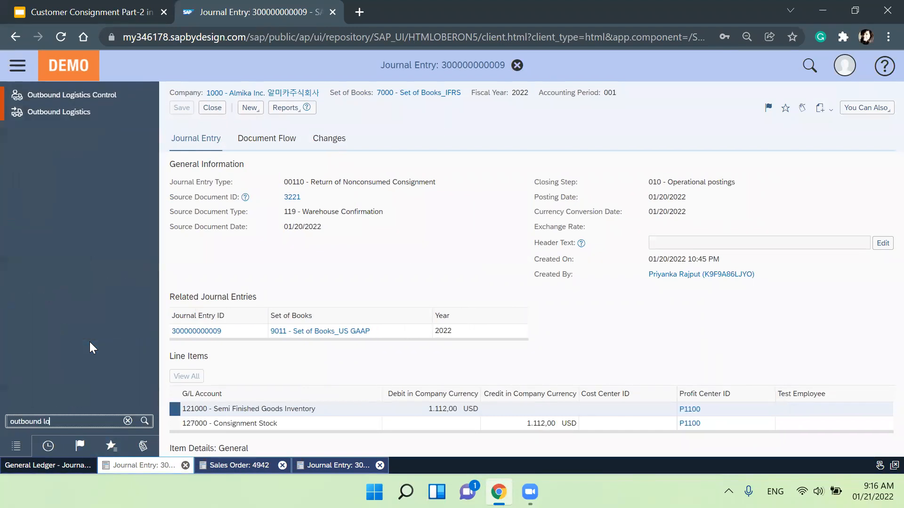
{"action": "mouse_move", "coordinate": [113, 109]}
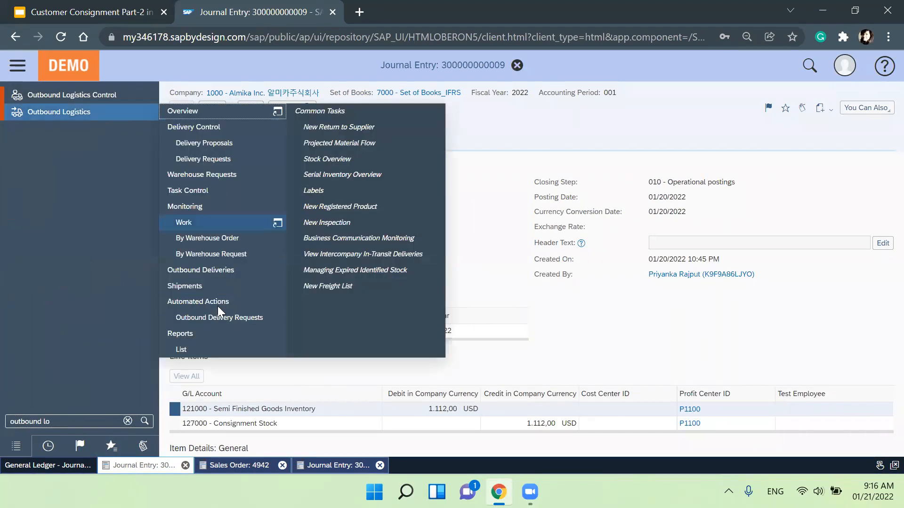
{"action": "left_click", "coordinate": [212, 333]}
{"action": "left_click", "coordinate": [11, 69]}
{"action": "left_click", "coordinate": [10, 70]}
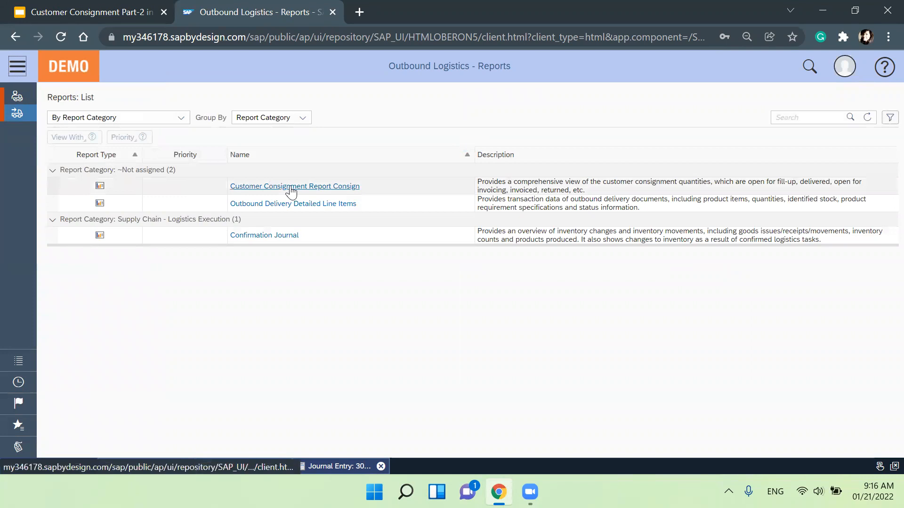
Open the Customer Consignment Report Consign report and run it for the current month
{"action": "left_click", "coordinate": [291, 188]}
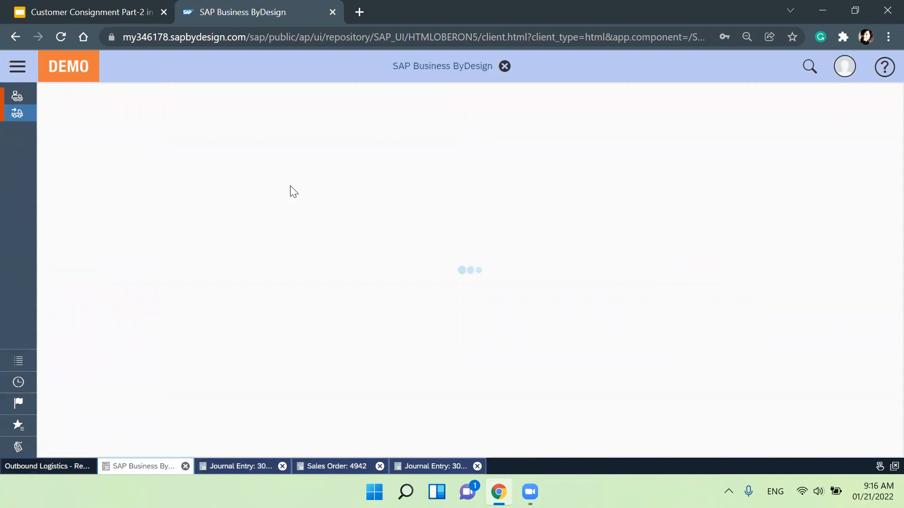
{"action": "left_click", "coordinate": [75, 467]}
{"action": "left_click", "coordinate": [123, 467]}
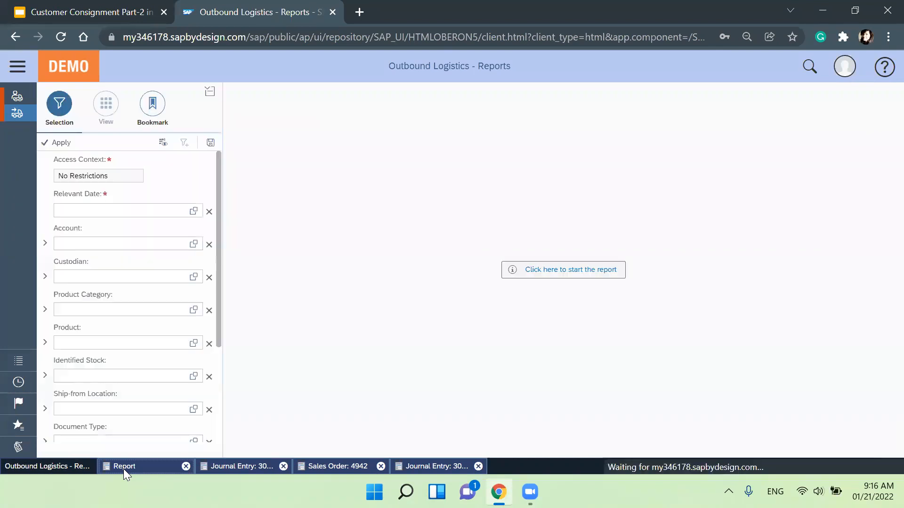
{"action": "left_click", "coordinate": [534, 279]}
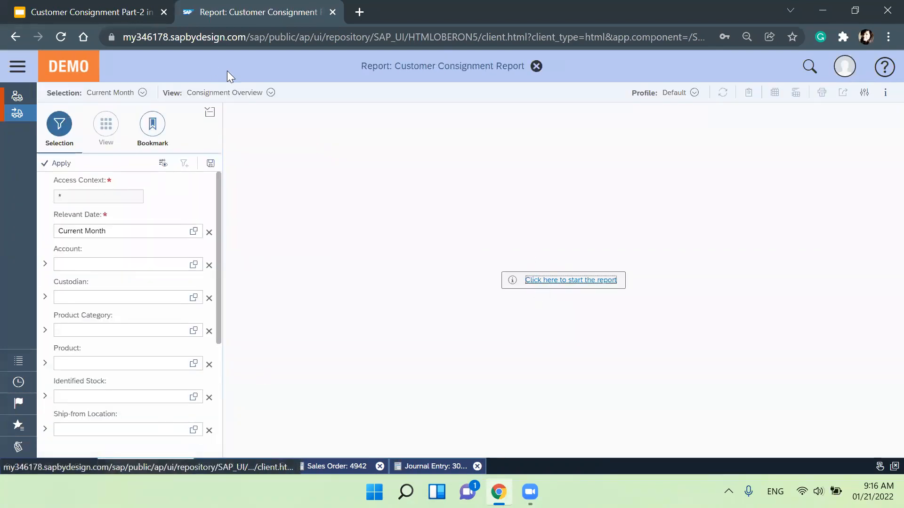
Change the report view to Consignment Return and Adjustment and apply the selection
{"action": "left_click", "coordinate": [271, 92]}
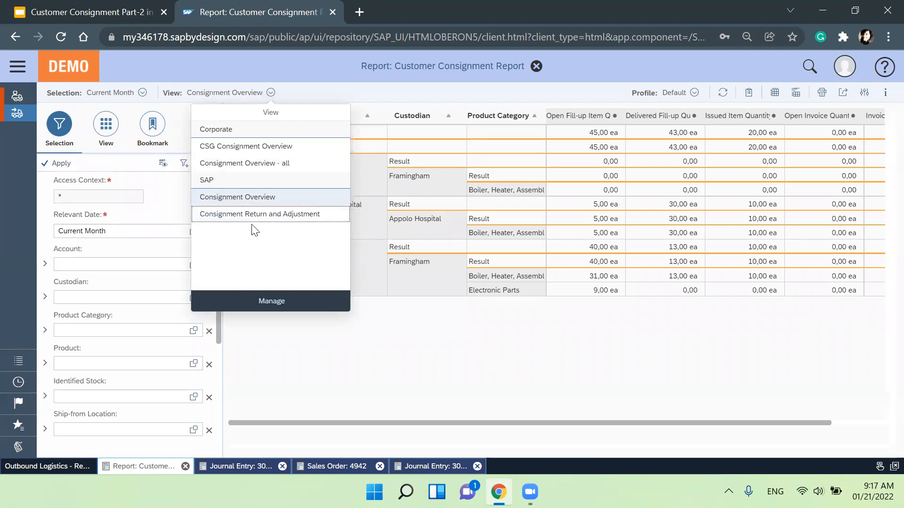
{"action": "left_click", "coordinate": [279, 216]}
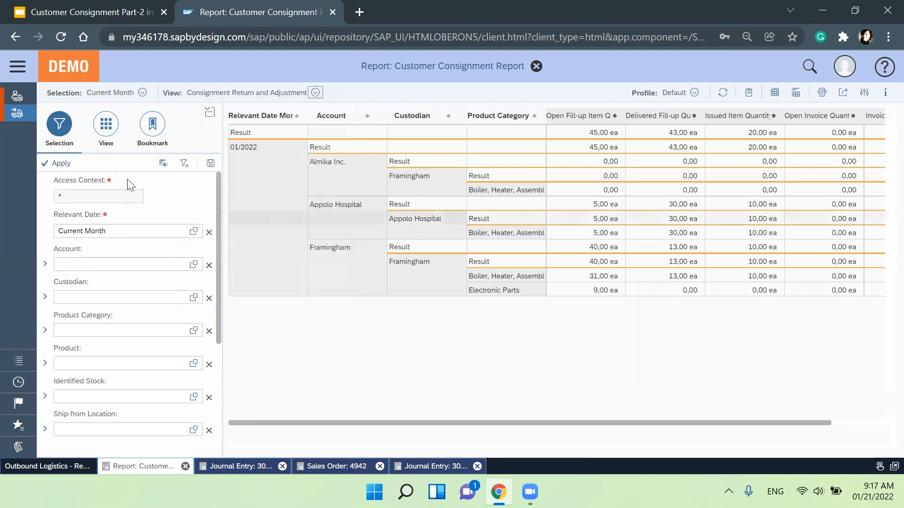
{"action": "left_click", "coordinate": [66, 165]}
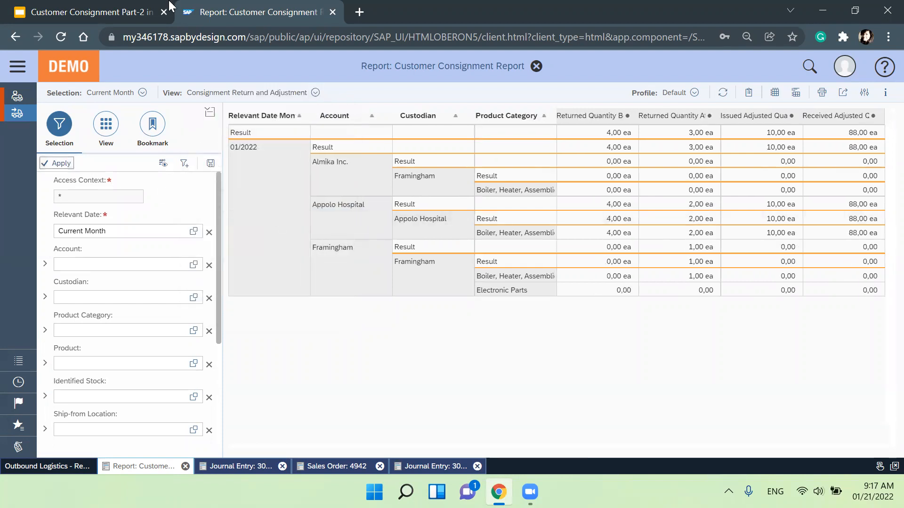
Hide the result rows for the Relevant Date Month and Account fields in the consignment report
{"action": "left_click", "coordinate": [305, 116]}
{"action": "left_click", "coordinate": [330, 116]}
{"action": "left_click", "coordinate": [340, 150]}
{"action": "left_click", "coordinate": [330, 115]}
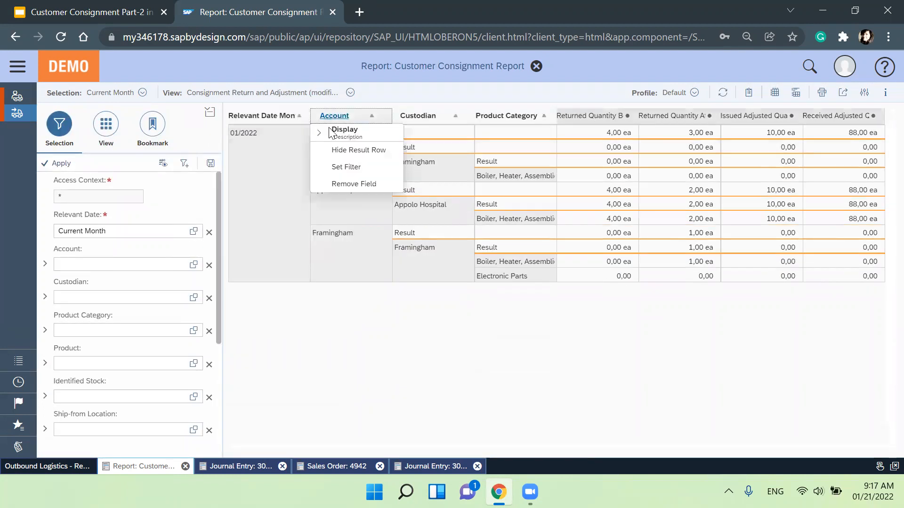
{"action": "left_click", "coordinate": [340, 150]}
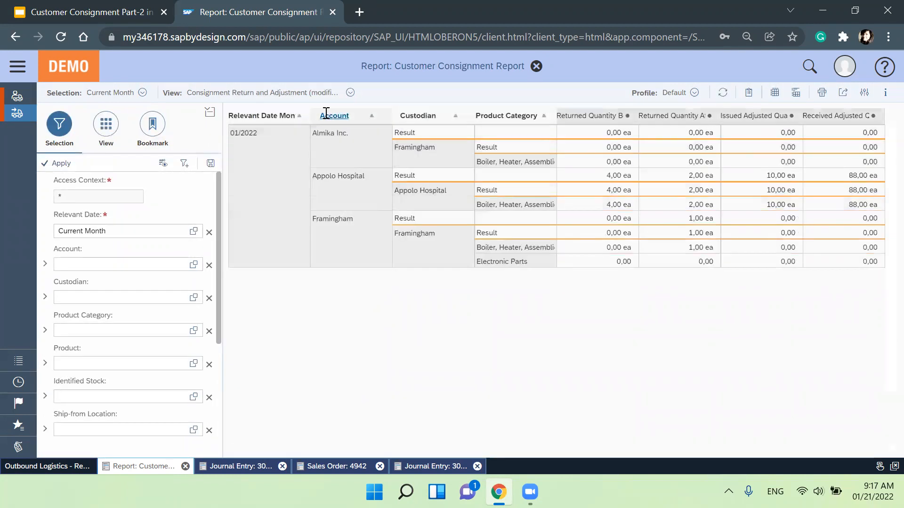
Filter the report's Account field to show only Appolo Hospital
{"action": "left_click", "coordinate": [331, 116]}
{"action": "left_click", "coordinate": [332, 167]}
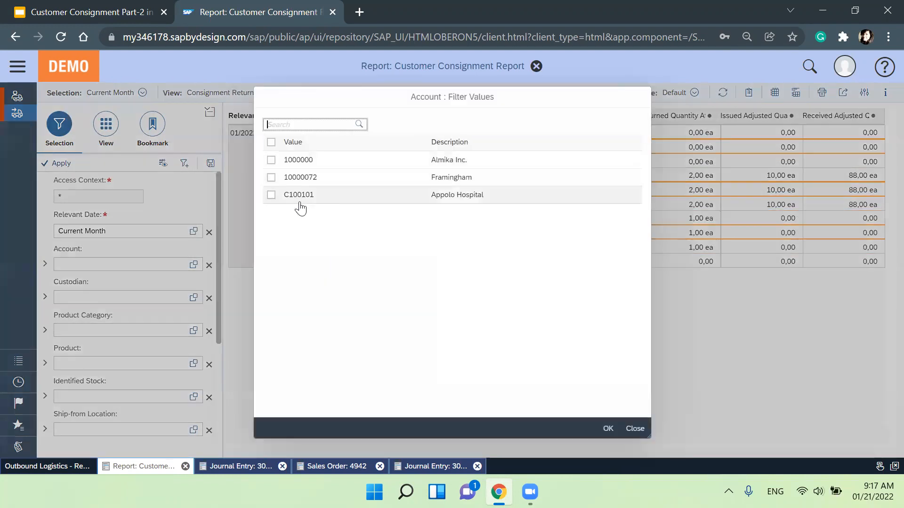
{"action": "left_click", "coordinate": [275, 177]}
{"action": "left_click", "coordinate": [281, 163]}
{"action": "left_click", "coordinate": [282, 193]}
{"action": "left_click", "coordinate": [284, 176]}
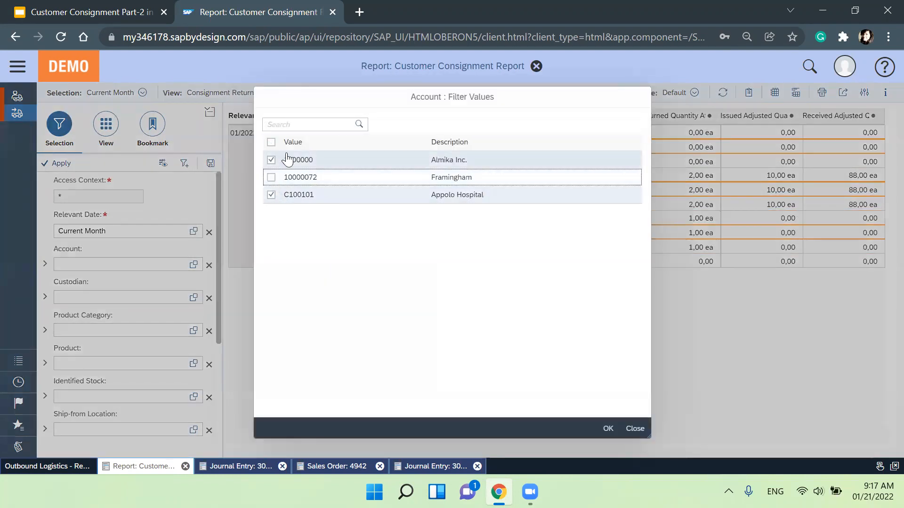
{"action": "left_click", "coordinate": [285, 158]}
{"action": "left_click", "coordinate": [608, 428]}
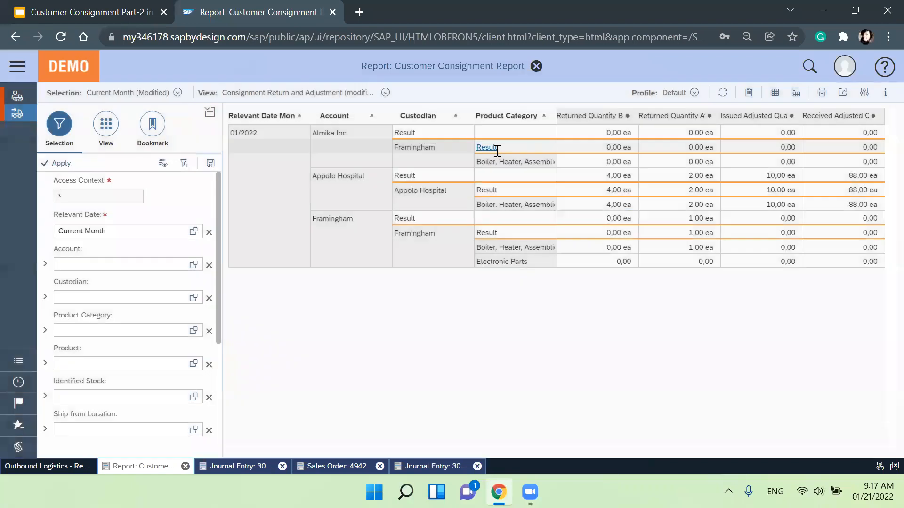
Hide the result rows for the Product Category and Custodian fields
{"action": "left_click", "coordinate": [505, 114]}
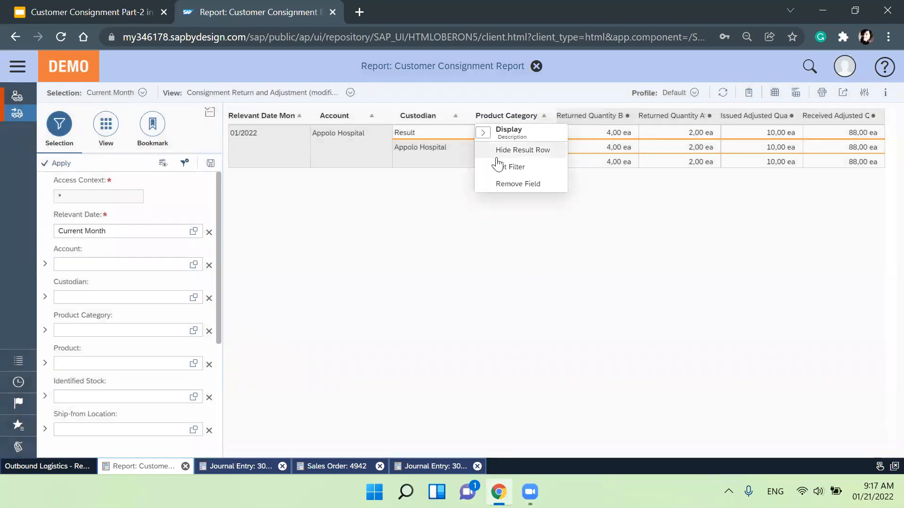
{"action": "left_click", "coordinate": [437, 115]}
{"action": "left_click", "coordinate": [426, 151]}
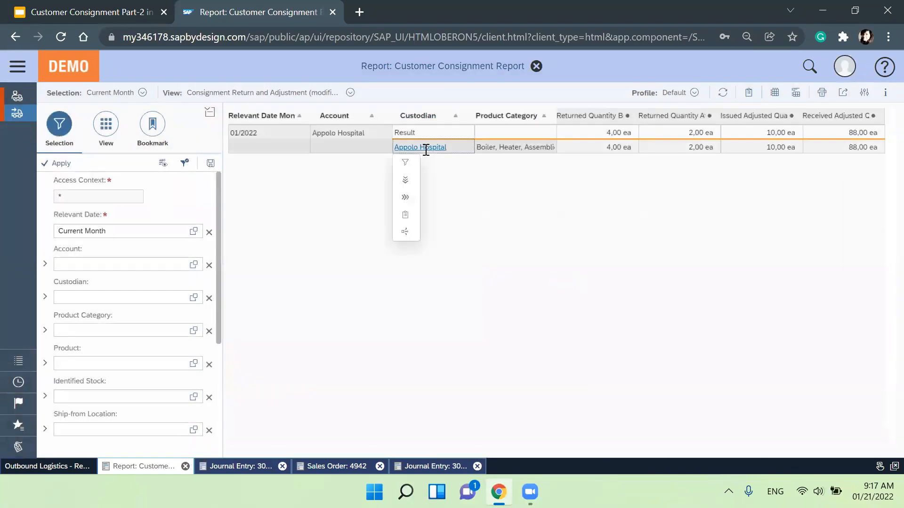
{"action": "left_click", "coordinate": [424, 116]}
{"action": "left_click", "coordinate": [426, 151]}
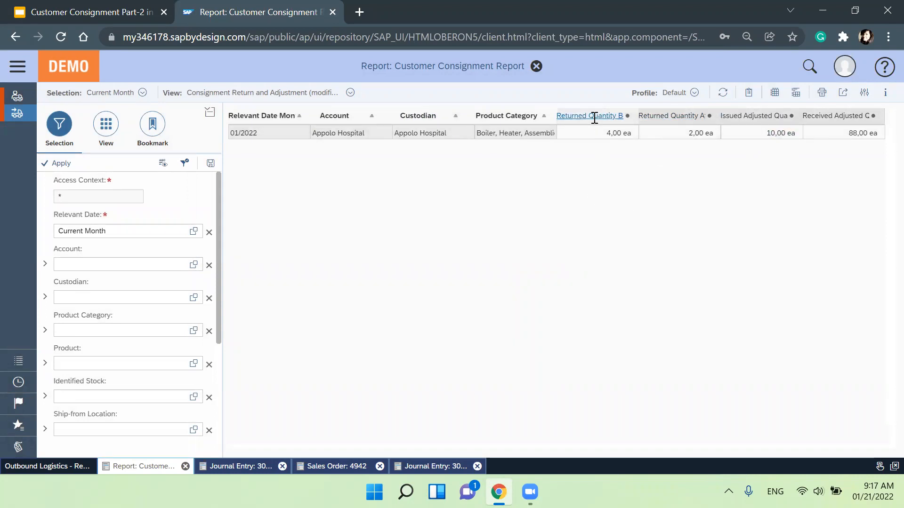
Widen the Returned Quantity Before Issue column to show its full title and review the remaining quantity columns
{"action": "left_click_drag", "start_coordinate": [638, 115], "coordinate": [700, 118]}
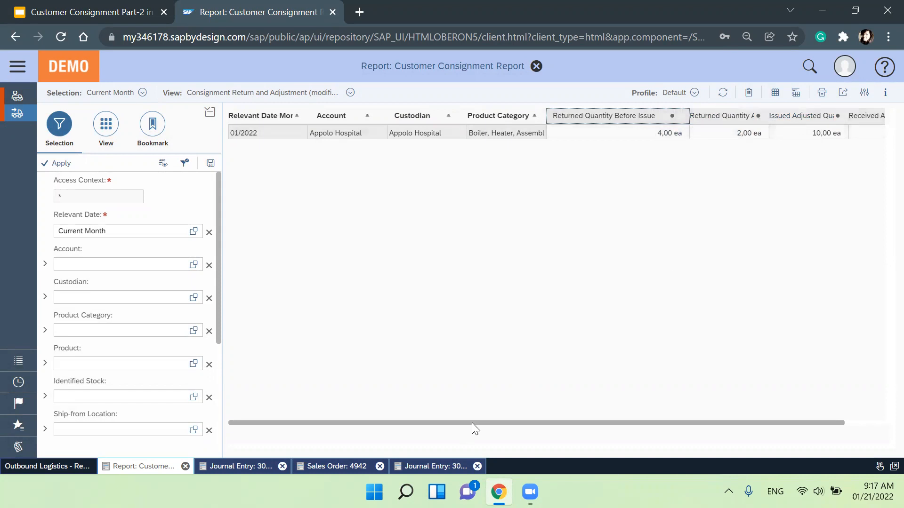
{"action": "left_click_drag", "start_coordinate": [471, 423], "coordinate": [588, 423]}
{"action": "left_click_drag", "start_coordinate": [693, 422], "coordinate": [219, 159]}
{"action": "left_click", "coordinate": [350, 93]}
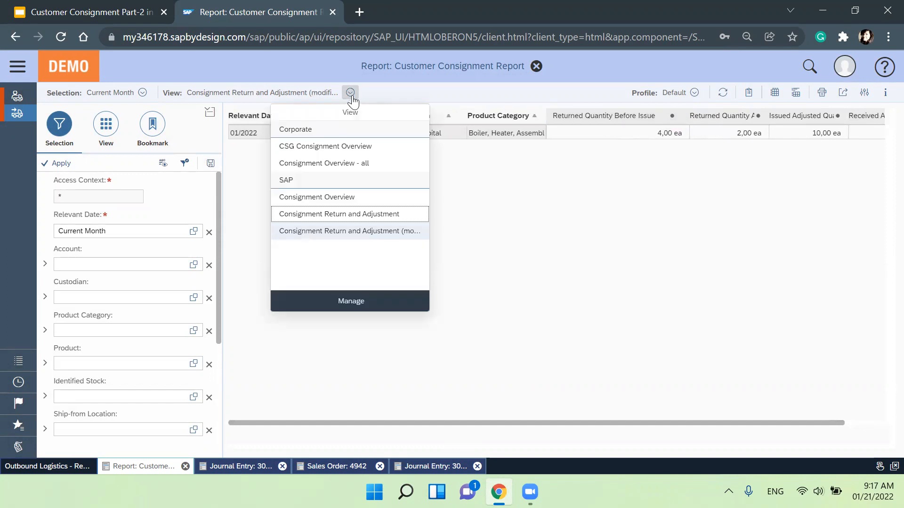
{"action": "left_click", "coordinate": [502, 298]}
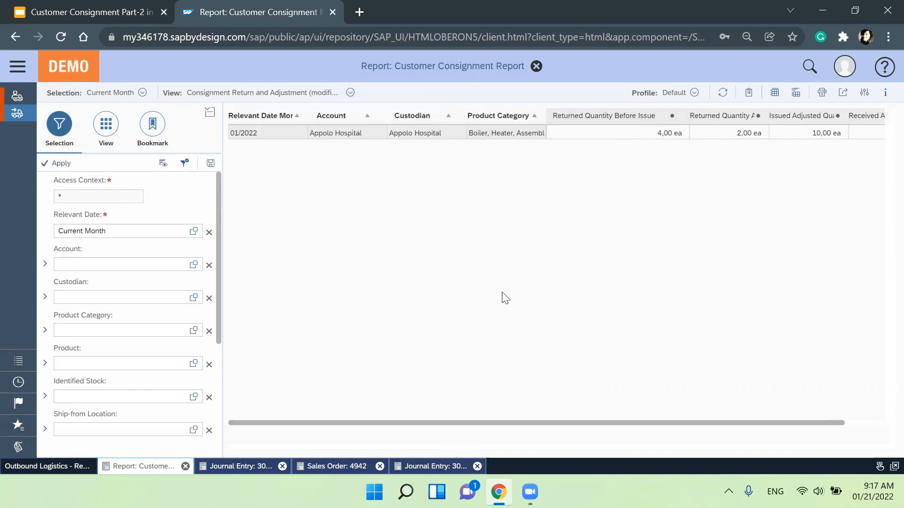
Review the Return of Nonconsumed Consignment journal entry's line items and document flow, and return to the consignment report
{"action": "left_click", "coordinate": [253, 461]}
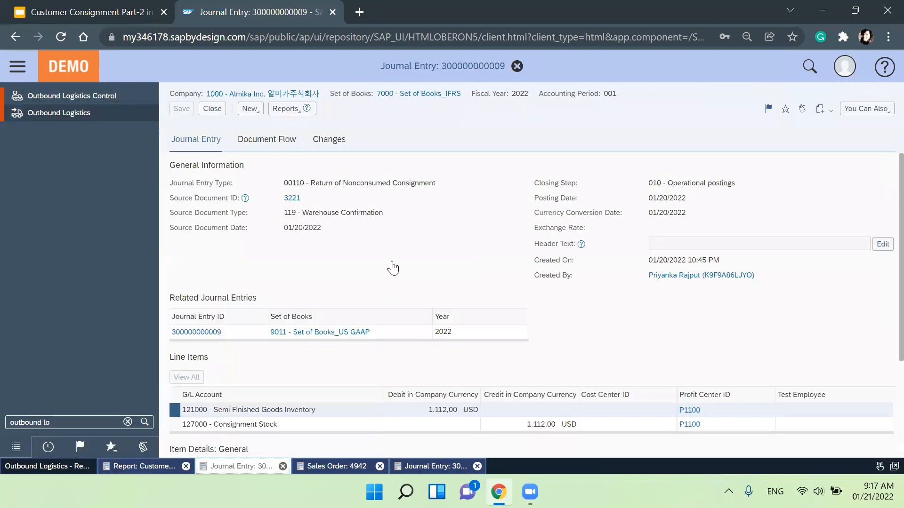
{"action": "scroll", "coordinate": [228, 282], "scroll_direction": "down", "scroll_amount": 1}
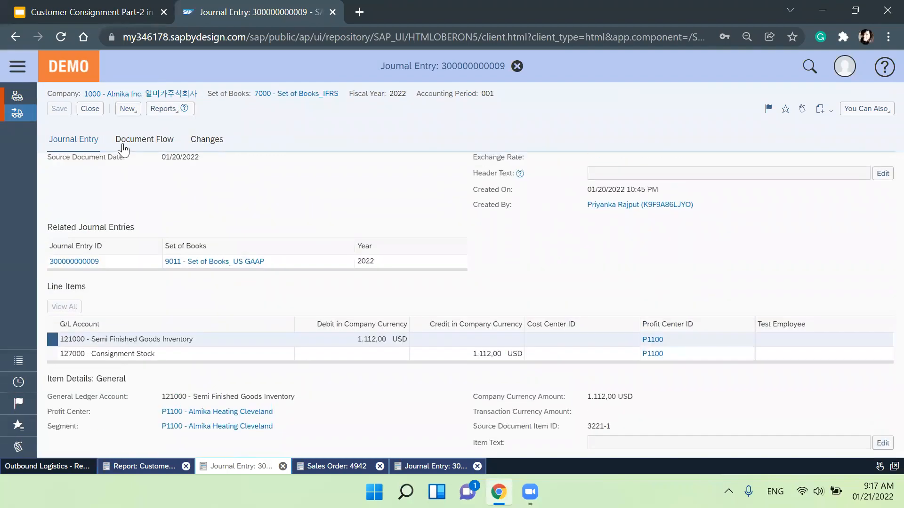
{"action": "left_click", "coordinate": [144, 139]}
{"action": "left_click", "coordinate": [132, 467]}
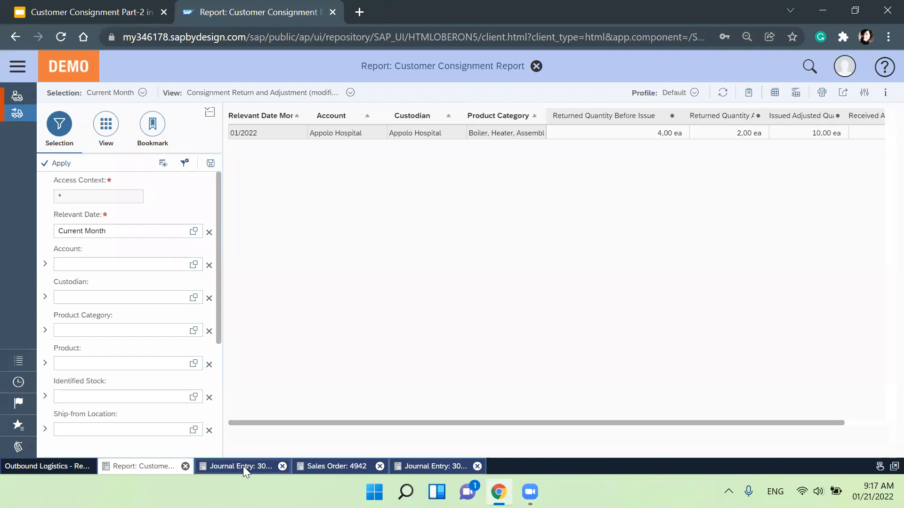
Close both open journal entries and the Appolo Hospital sales order, keeping the consignment report open
{"action": "left_click", "coordinate": [243, 466]}
{"action": "left_click", "coordinate": [517, 66]}
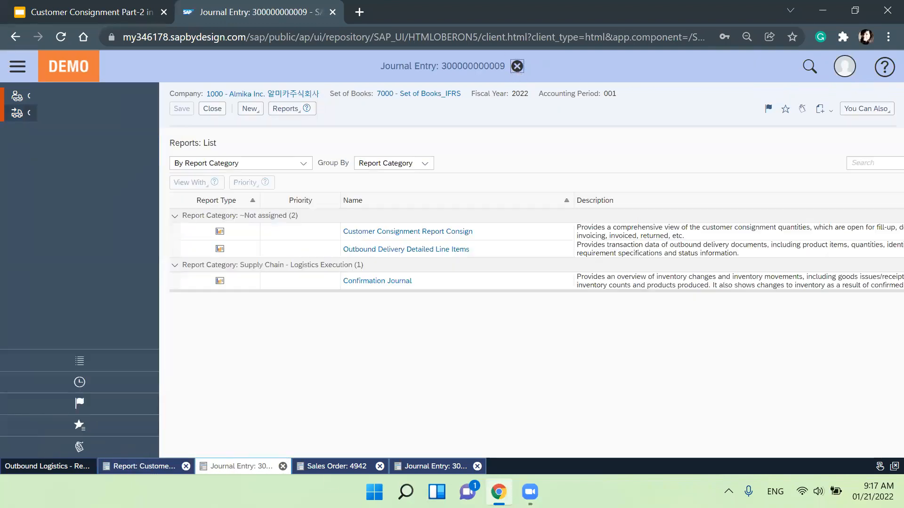
{"action": "left_click", "coordinate": [247, 468]}
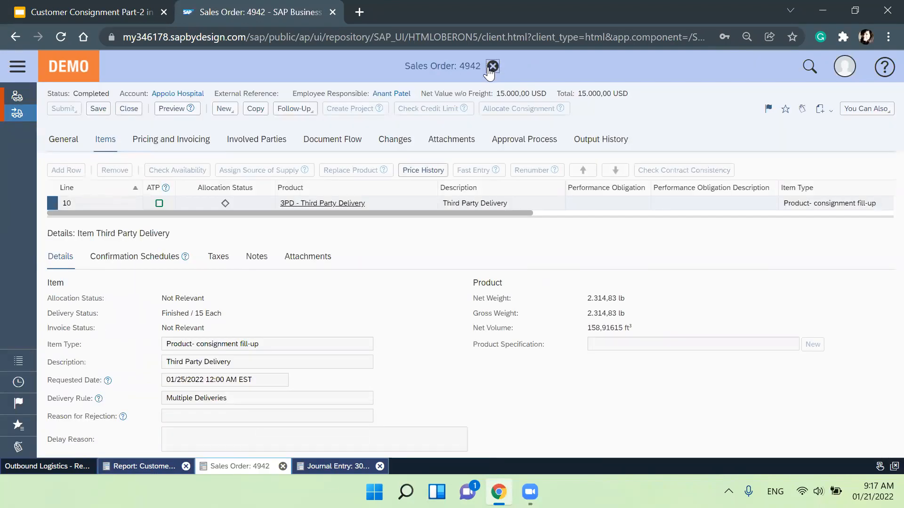
{"action": "left_click", "coordinate": [490, 64]}
{"action": "left_click", "coordinate": [254, 467]}
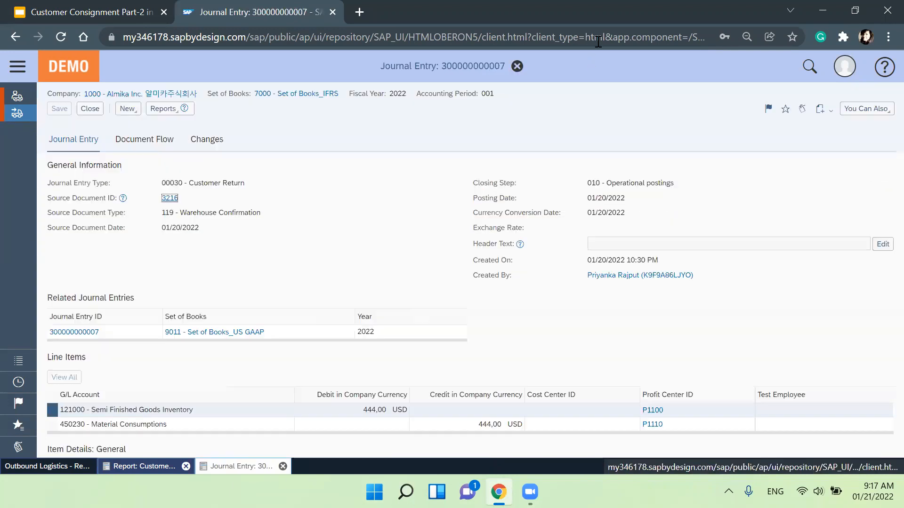
{"action": "left_click", "coordinate": [516, 66]}
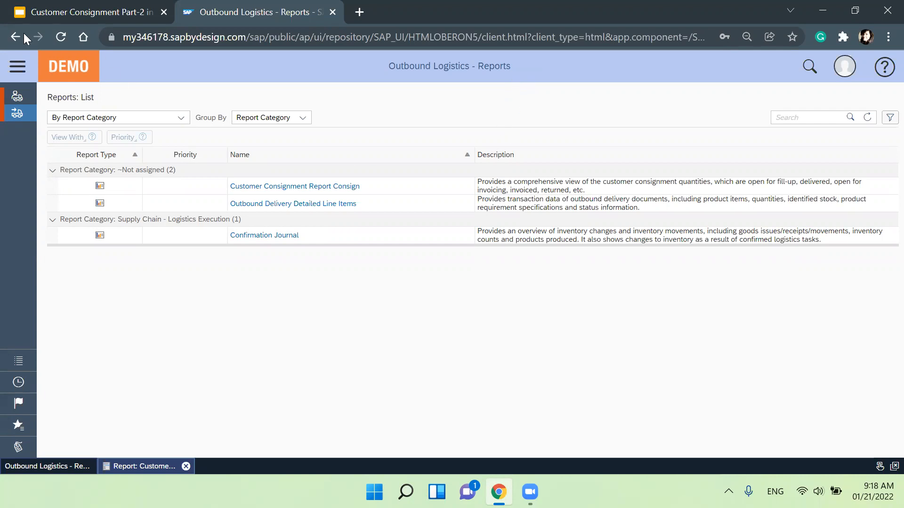
Search the work centers for "inbound lo" and start a New Customer Return Notification in Inbound Logistics
{"action": "left_click", "coordinate": [22, 72]}
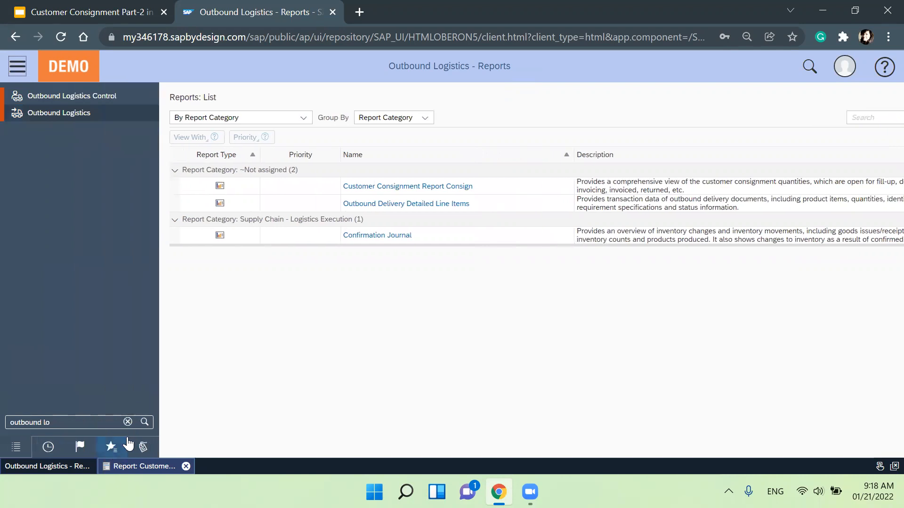
{"action": "left_click", "coordinate": [127, 422]}
{"action": "type", "text": "i"}
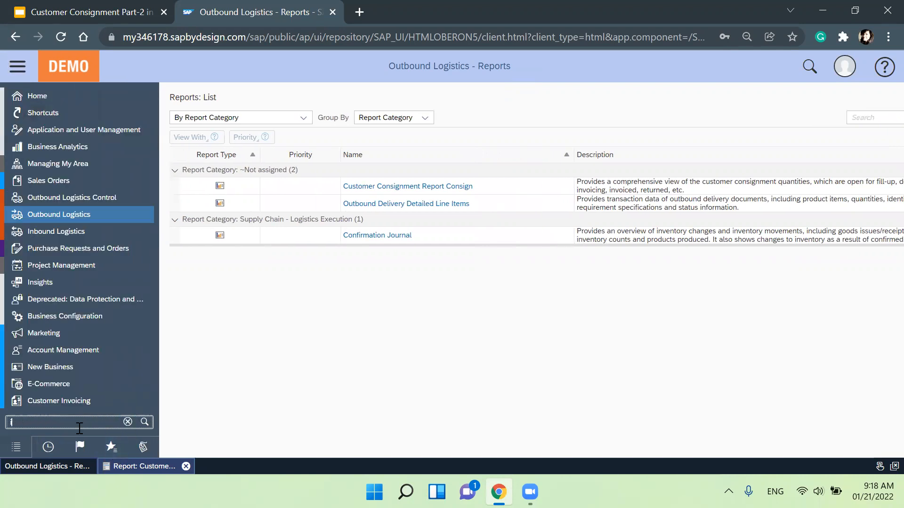
{"action": "type", "text": "nboun"}
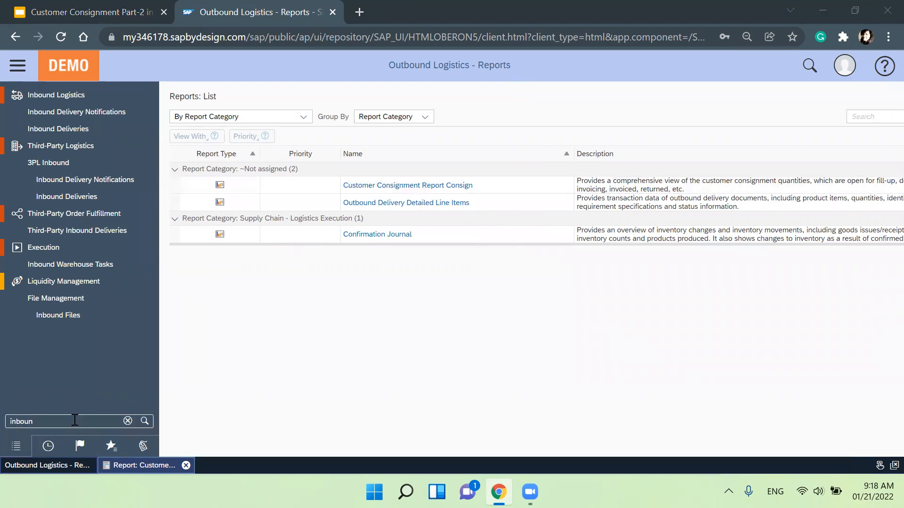
{"action": "type", "text": "d lo"}
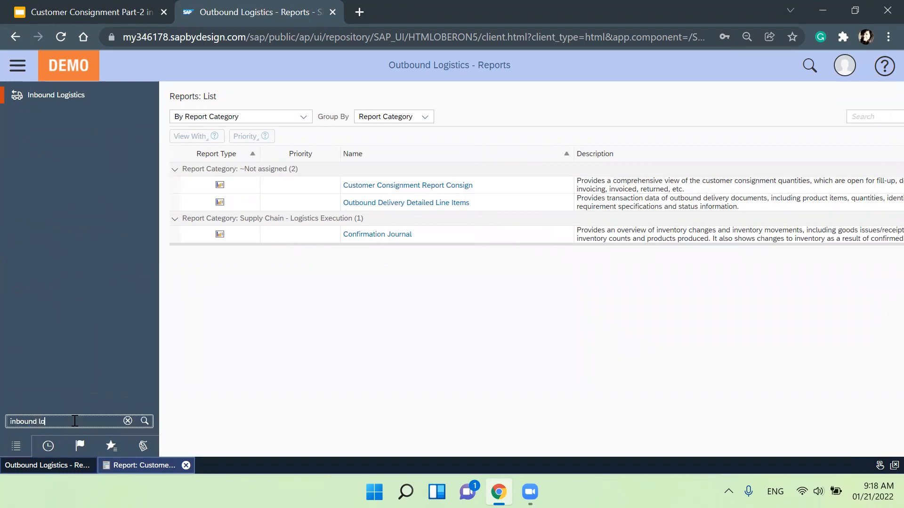
{"action": "left_click", "coordinate": [108, 93]}
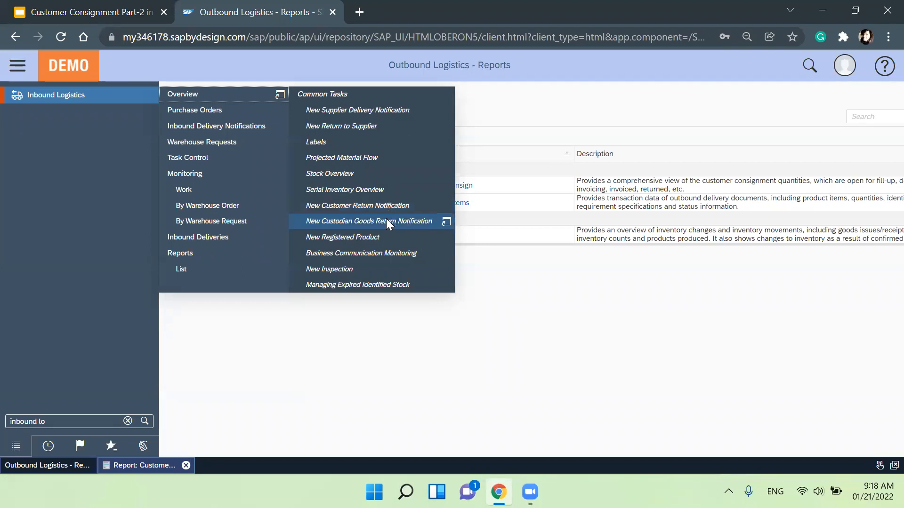
{"action": "left_click", "coordinate": [360, 207]}
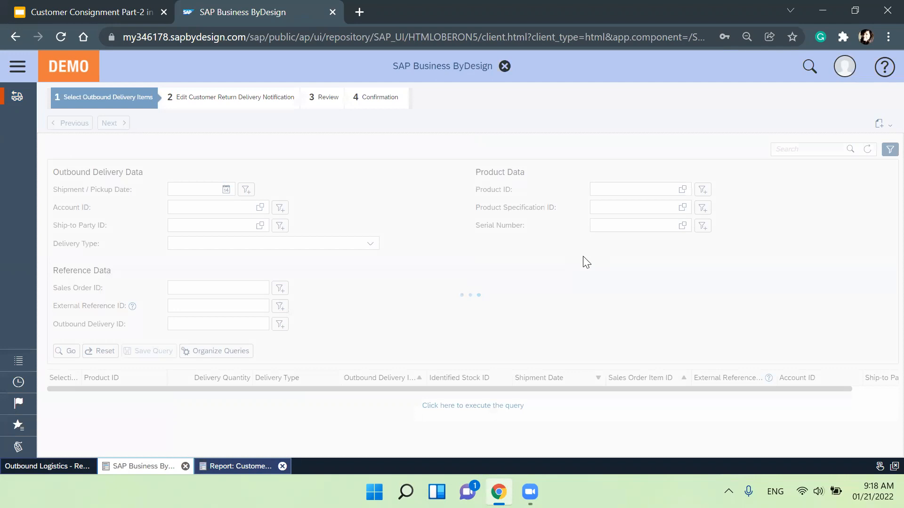
Review the agenda slide's return notifications before and after consignment issue in Google Slides, and return to SAP Business ByDesign
{"action": "left_click", "coordinate": [36, 11]}
{"action": "left_click", "coordinate": [65, 138]}
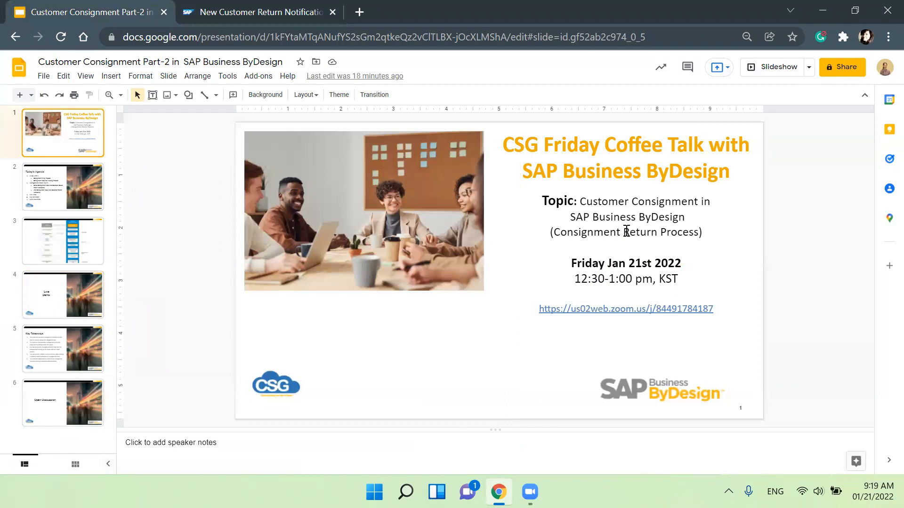
{"action": "left_click", "coordinate": [707, 230]}
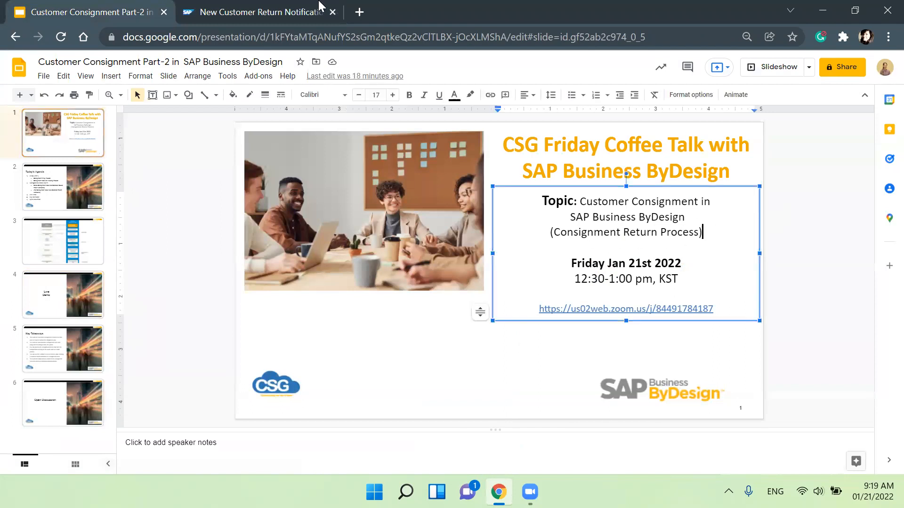
{"action": "left_click", "coordinate": [72, 205]}
{"action": "left_click_drag", "start_coordinate": [301, 262], "coordinate": [379, 278]}
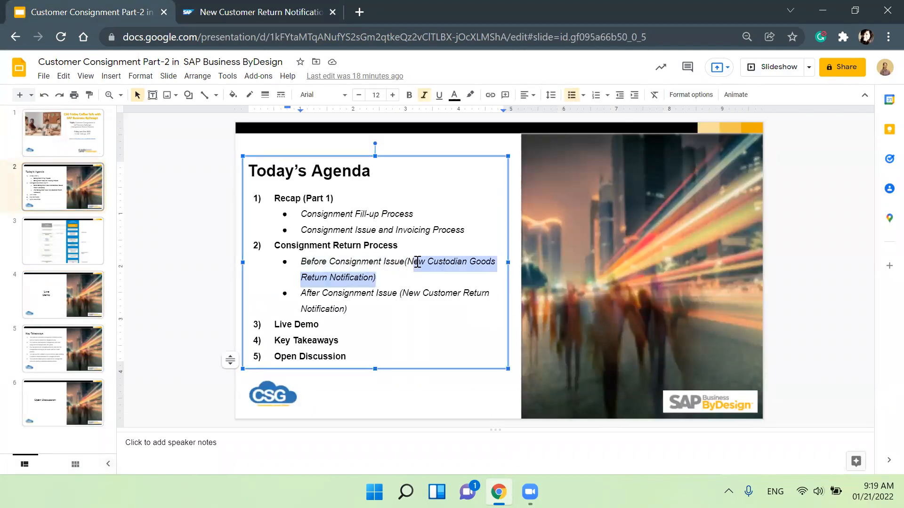
{"action": "left_click", "coordinate": [389, 277]}
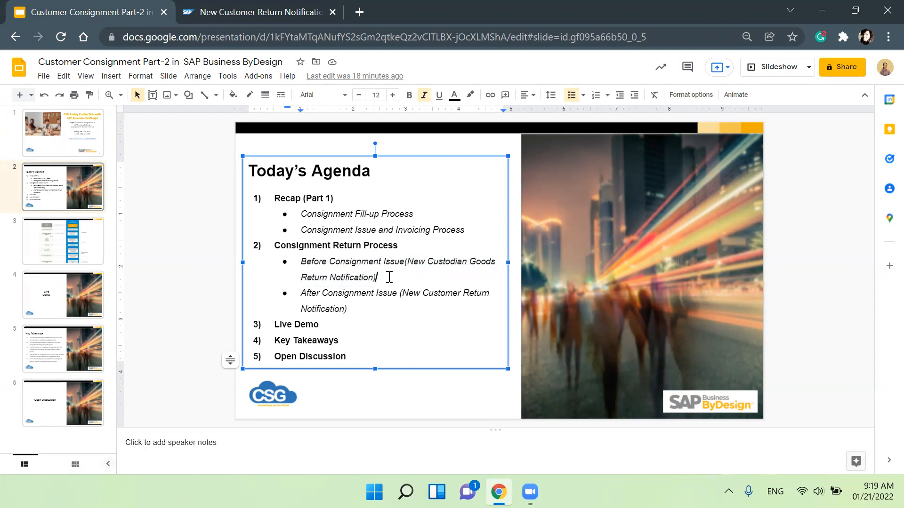
{"action": "left_click_drag", "start_coordinate": [391, 295], "coordinate": [403, 295]}
{"action": "left_click", "coordinate": [397, 308]}
{"action": "left_click", "coordinate": [373, 303]}
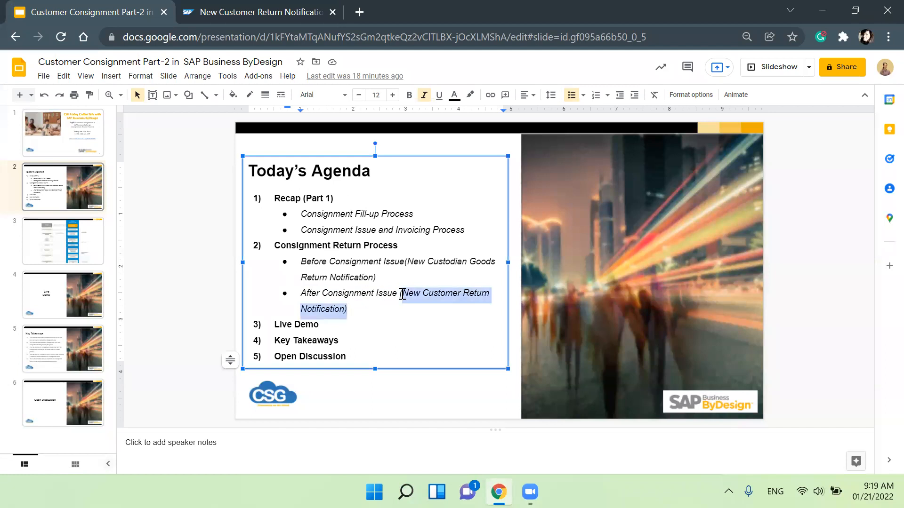
{"action": "left_click", "coordinate": [229, 12]}
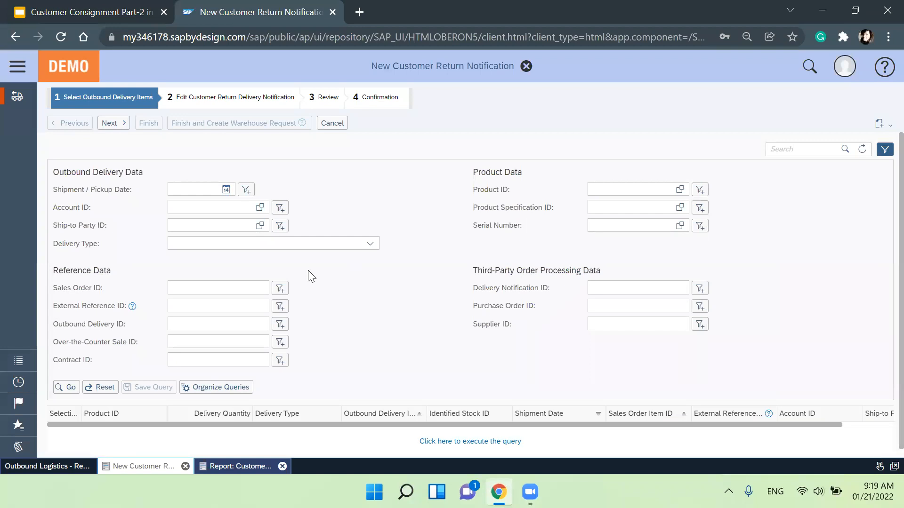
Run the outbound delivery item query without filters and browse the full list of delivery items
{"action": "scroll", "coordinate": [262, 299], "scroll_direction": "down", "scroll_amount": 1}
{"action": "left_click", "coordinate": [66, 378]}
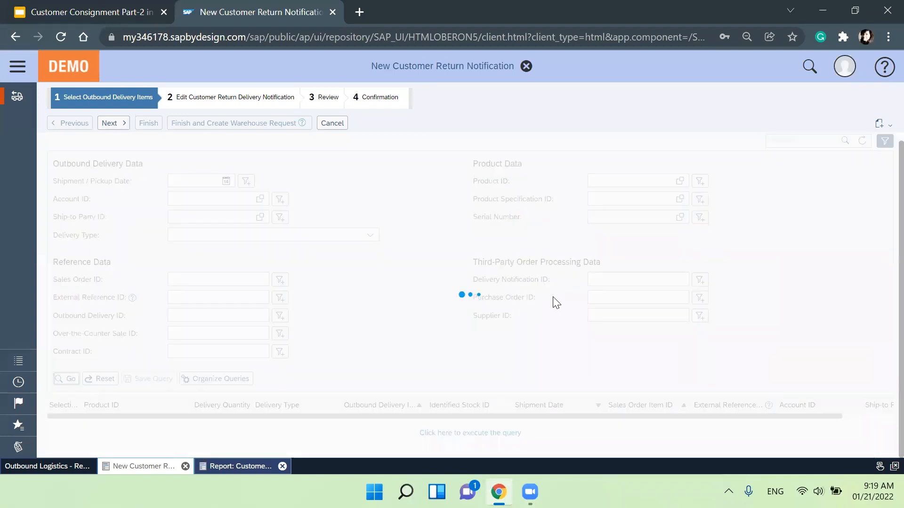
{"action": "left_click", "coordinate": [885, 142]}
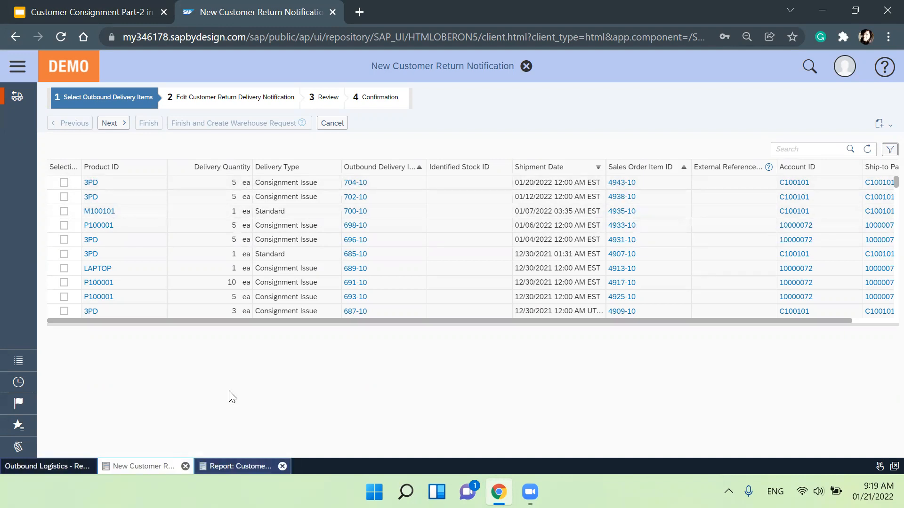
{"action": "left_click", "coordinate": [644, 183]}
{"action": "scroll", "coordinate": [651, 258], "scroll_direction": "down", "scroll_amount": 10}
{"action": "scroll", "coordinate": [647, 254], "scroll_direction": "up", "scroll_amount": 10}
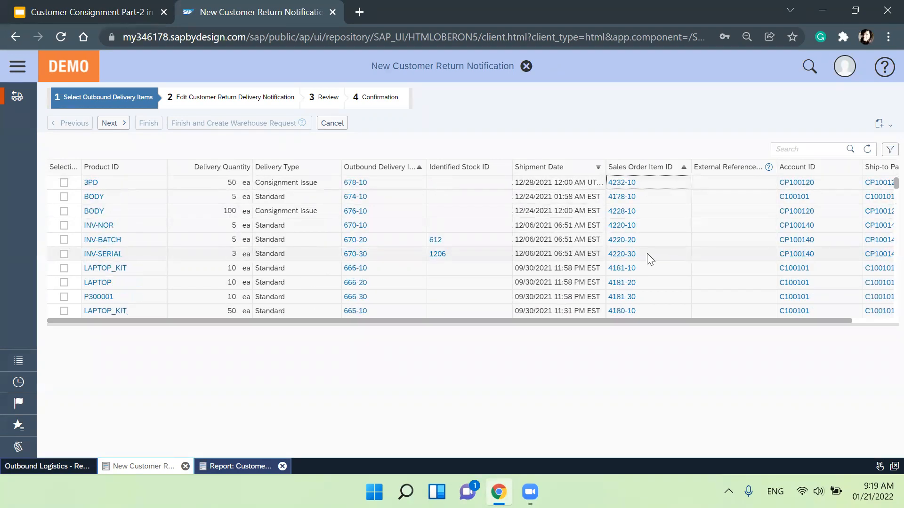
Set the outbound delivery query's product ID to 3PD and check the available delivery types, leaving the delivery type empty
{"action": "left_click", "coordinate": [888, 150]}
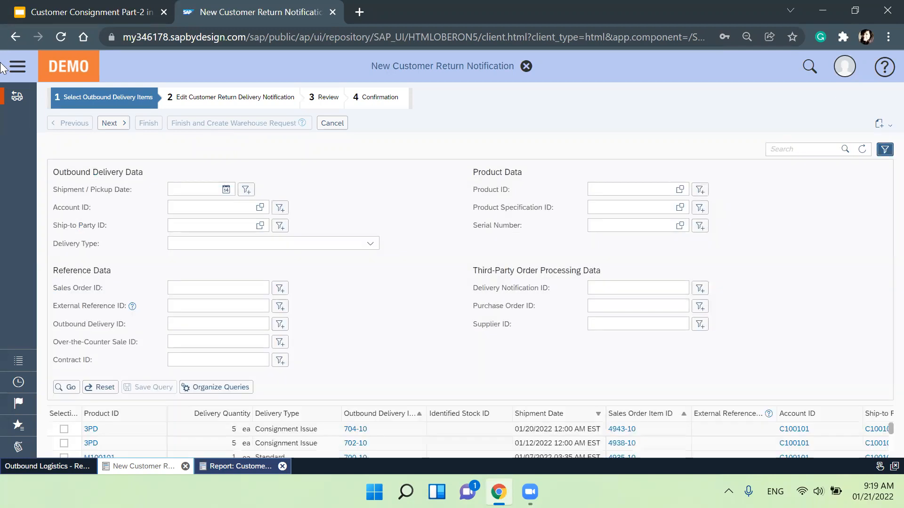
{"action": "left_click", "coordinate": [633, 188]}
{"action": "type", "text": "3pd"}
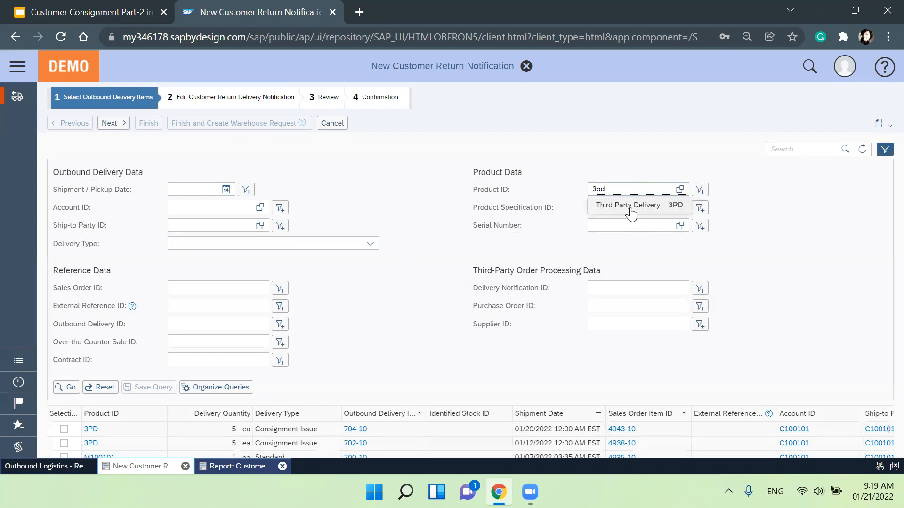
{"action": "left_click", "coordinate": [630, 205]}
{"action": "left_click", "coordinate": [360, 244]}
{"action": "left_click", "coordinate": [370, 243]}
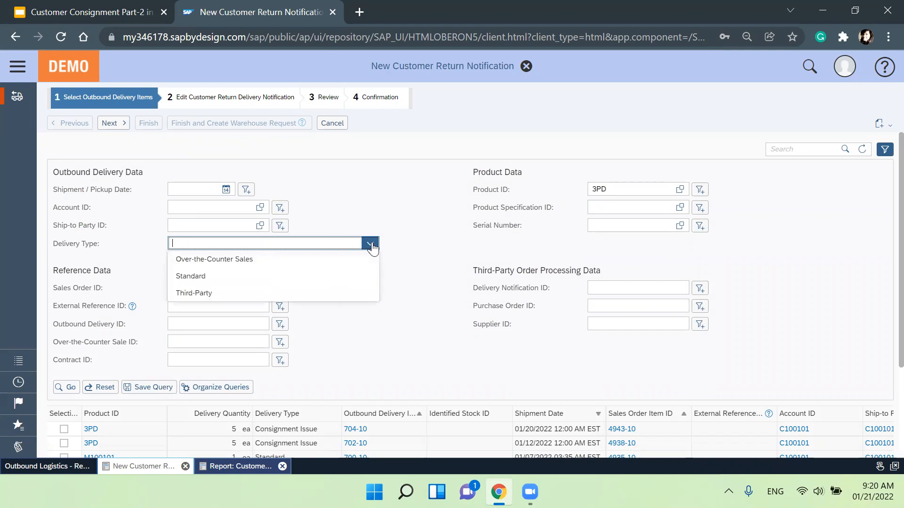
{"action": "left_click", "coordinate": [400, 290]}
{"action": "left_click", "coordinate": [219, 289]}
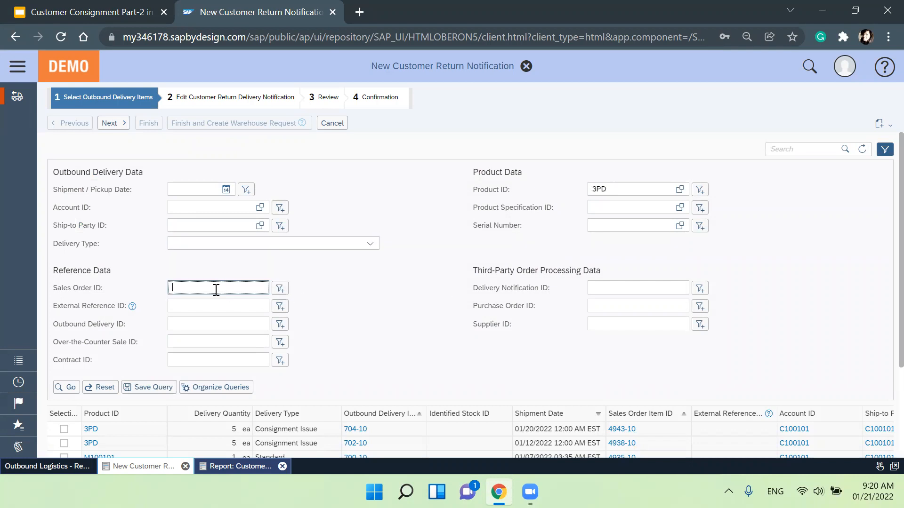
Search the work centers for "sales or" and list all sales orders to look up Appolo Hospital's latest order ID
{"action": "left_click", "coordinate": [18, 67]}
{"action": "triple_click", "coordinate": [71, 423]}
{"action": "type", "text": "sales"}
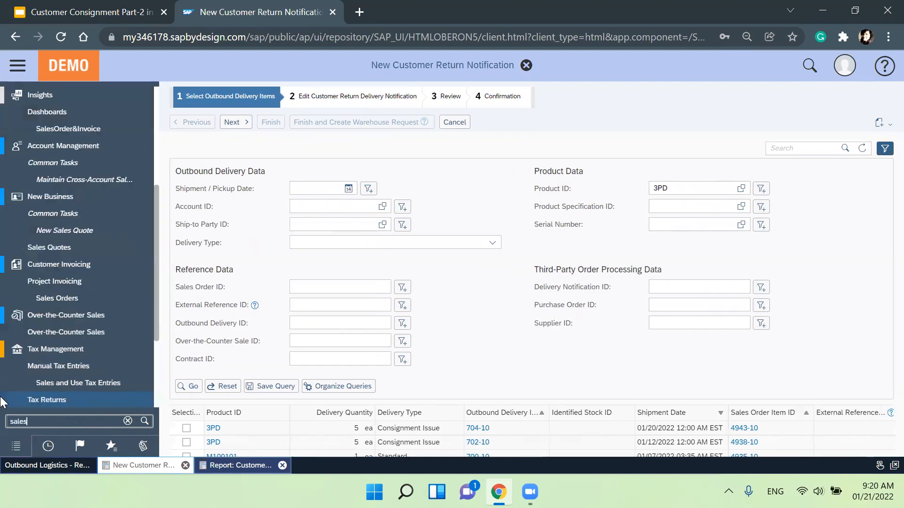
{"action": "type", "text": " or"}
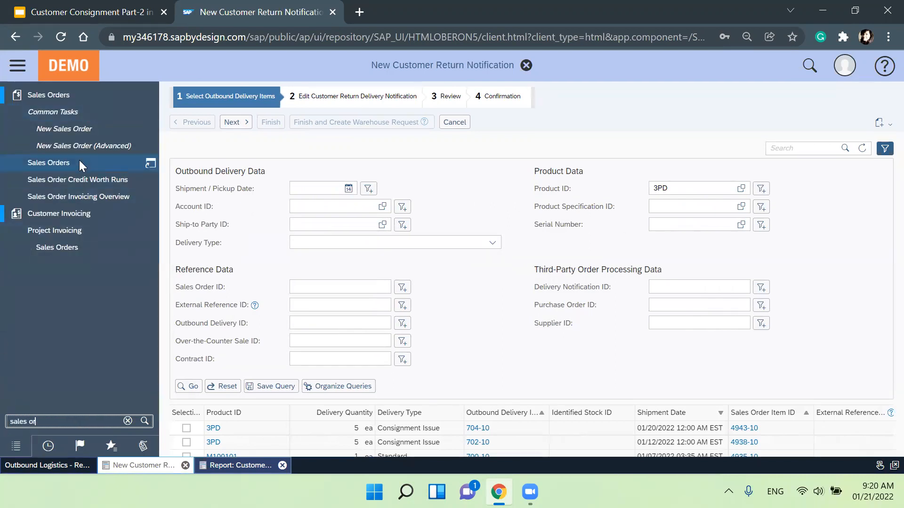
{"action": "left_click", "coordinate": [79, 162]}
{"action": "left_click", "coordinate": [491, 177]}
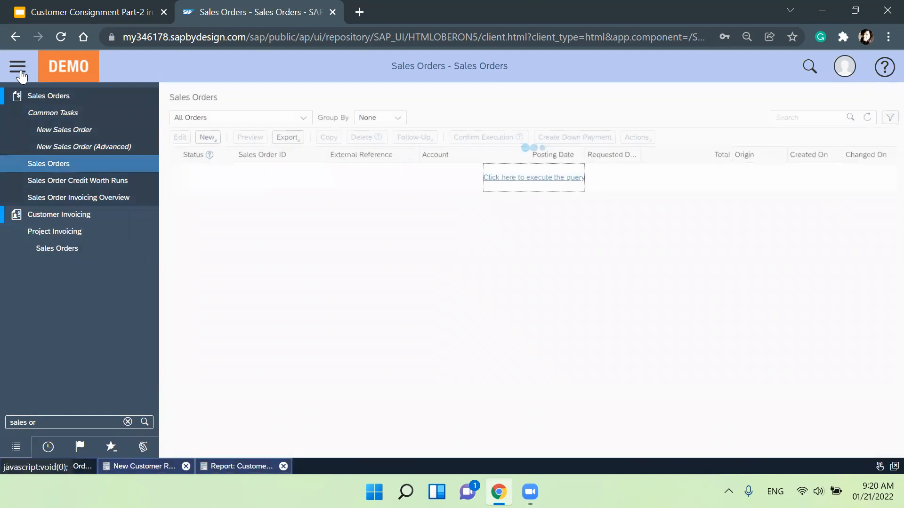
{"action": "left_click", "coordinate": [19, 69]}
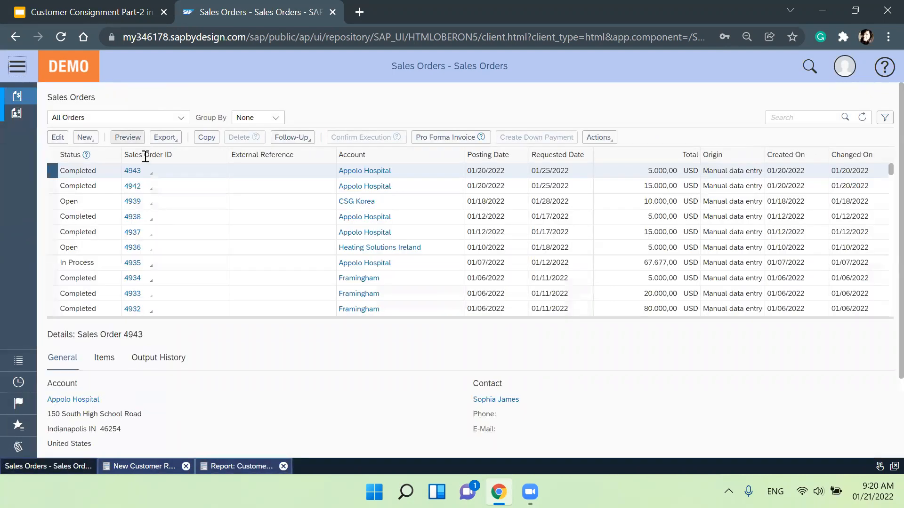
Query the outbound delivery items by Appolo Hospital's latest sales order ID and select the 3PD consignment issue item for the return
{"action": "left_click", "coordinate": [148, 464]}
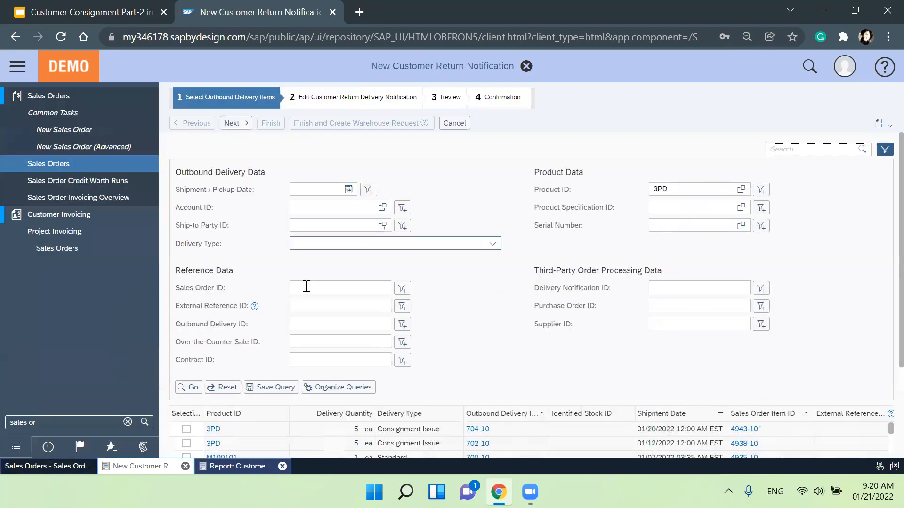
{"action": "left_click", "coordinate": [306, 287]}
{"action": "type", "text": "4943"}
{"action": "left_click", "coordinate": [60, 388]}
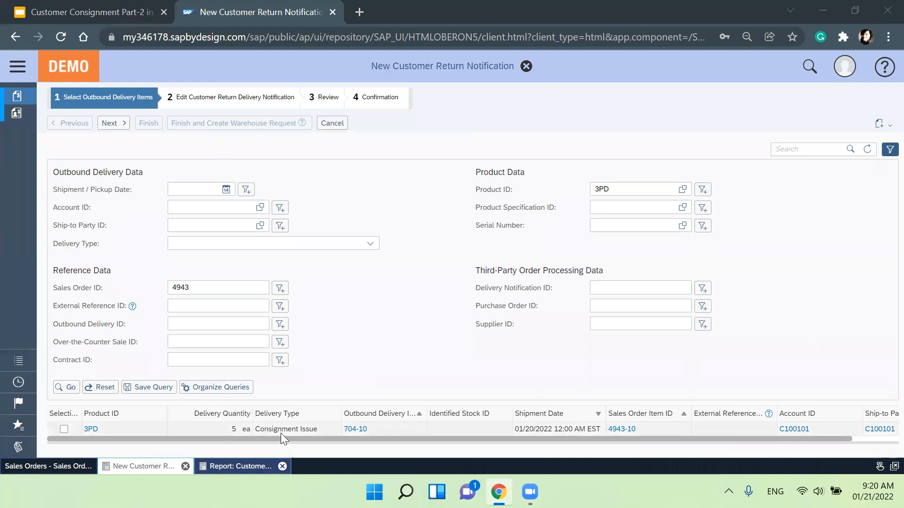
{"action": "left_click", "coordinate": [64, 429]}
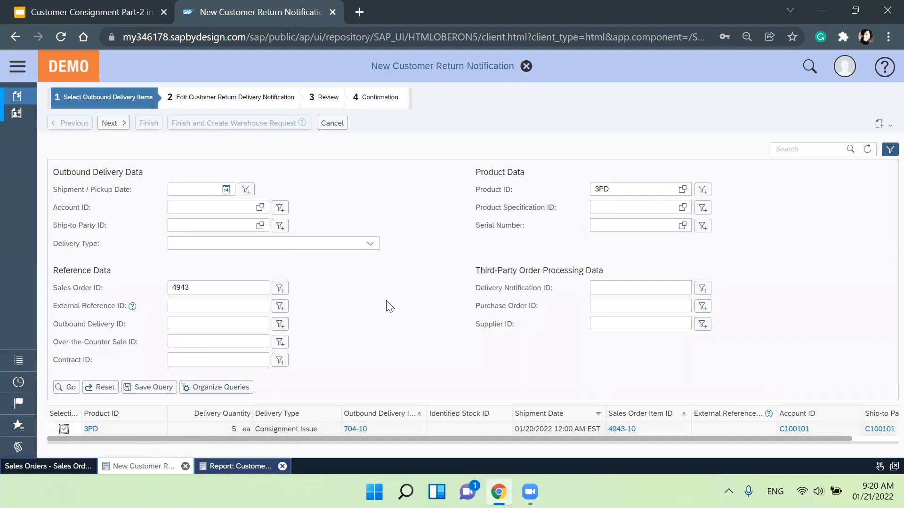
{"action": "left_click", "coordinate": [63, 429]}
{"action": "left_click", "coordinate": [114, 126]}
Enter a delivery notification ID made up of CRN, the sales order ID and 02, separated by underscores
{"action": "left_click", "coordinate": [203, 182]}
{"action": "type", "text": "CRN"}
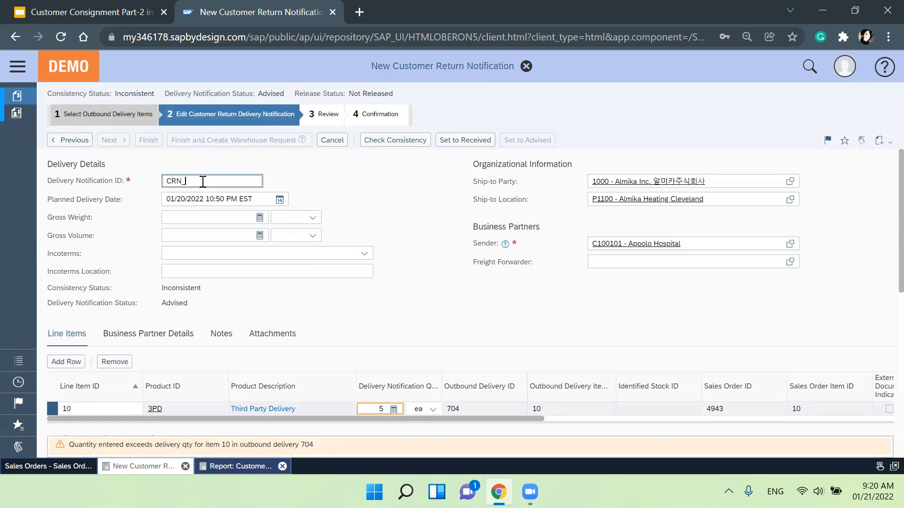
{"action": "type", "text": "_4943_02"}
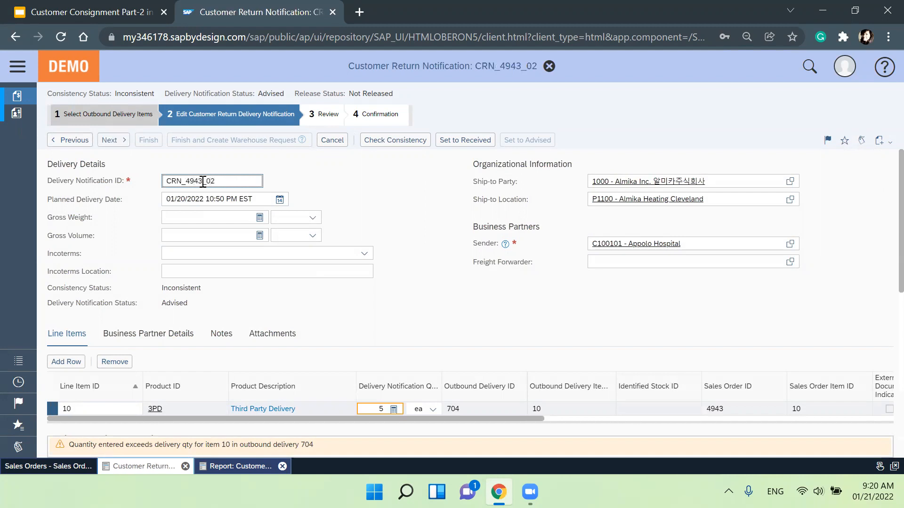
{"action": "left_click", "coordinate": [389, 300]}
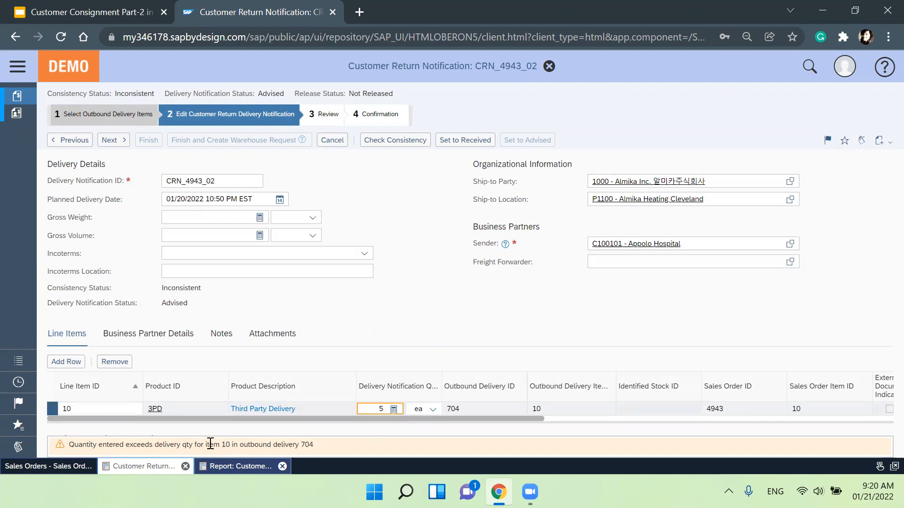
Set the delivery notification quantity of the 3PD line item to 2 ea
{"action": "left_click", "coordinate": [375, 410]}
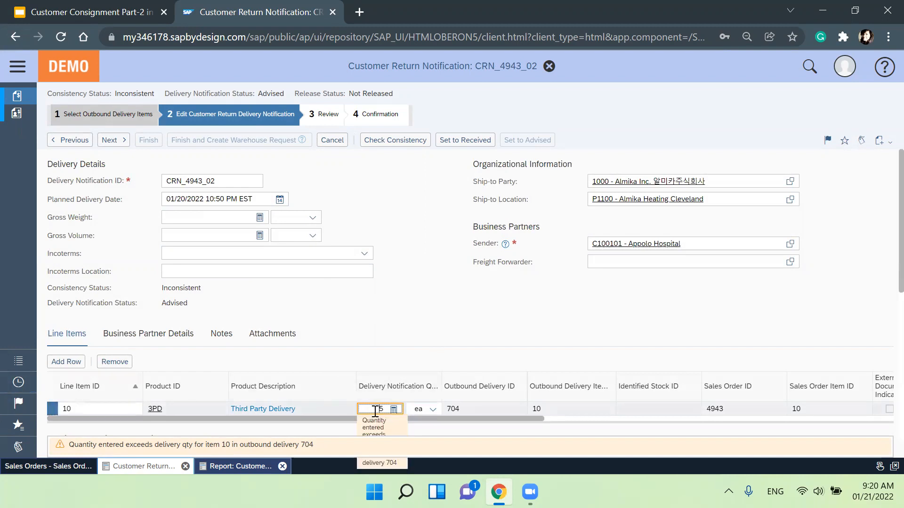
{"action": "type", "text": "2"}
{"action": "left_click", "coordinate": [570, 424]}
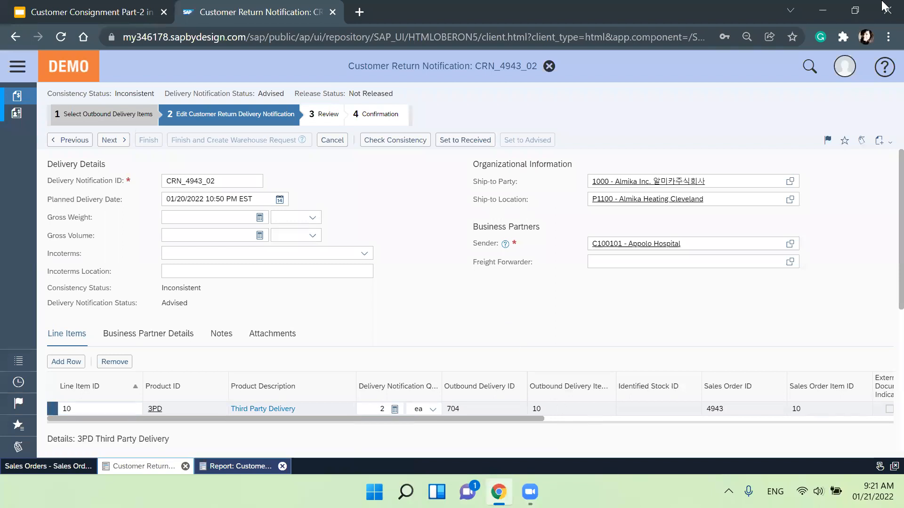
{"action": "left_click", "coordinate": [471, 330]}
Set the 3PD line item's return reason to Ordered incorrectly
{"action": "scroll", "coordinate": [473, 335], "scroll_direction": "down", "scroll_amount": 5}
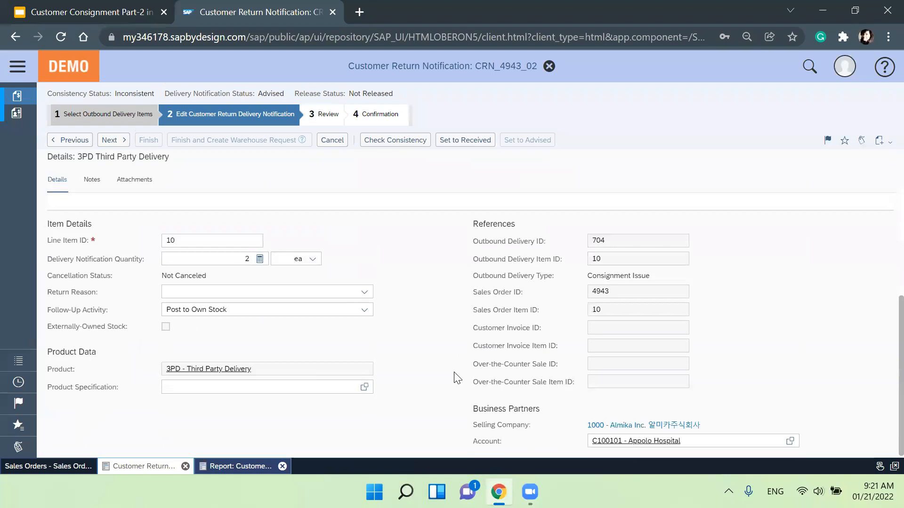
{"action": "left_click", "coordinate": [365, 293]}
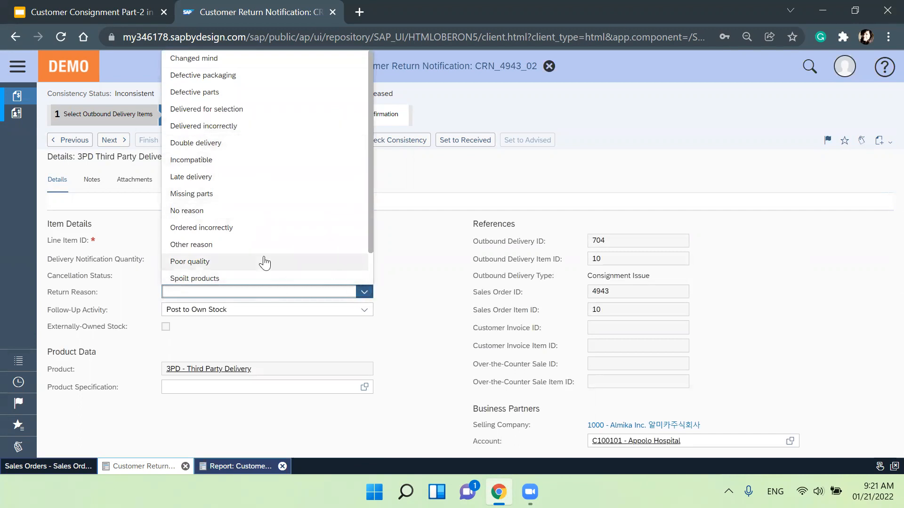
{"action": "scroll", "coordinate": [263, 262], "scroll_direction": "down", "scroll_amount": 1}
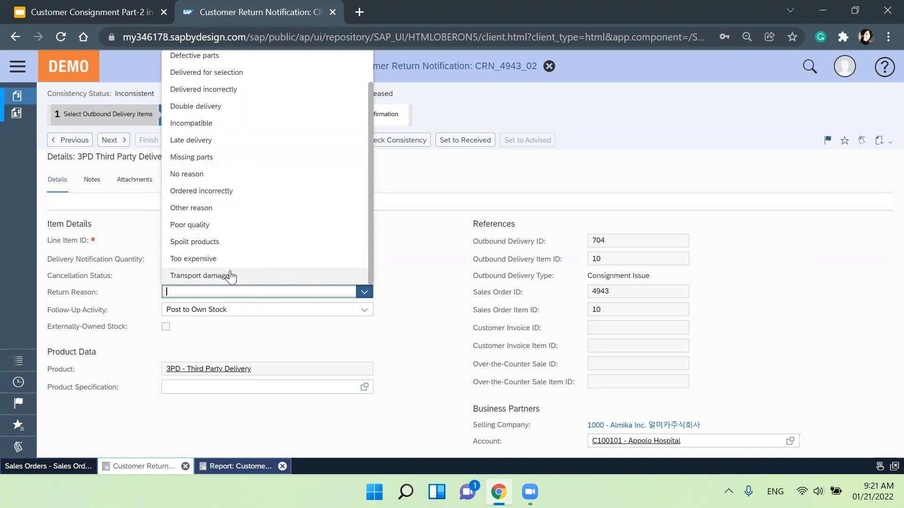
{"action": "scroll", "coordinate": [226, 238], "scroll_direction": "up", "scroll_amount": 2}
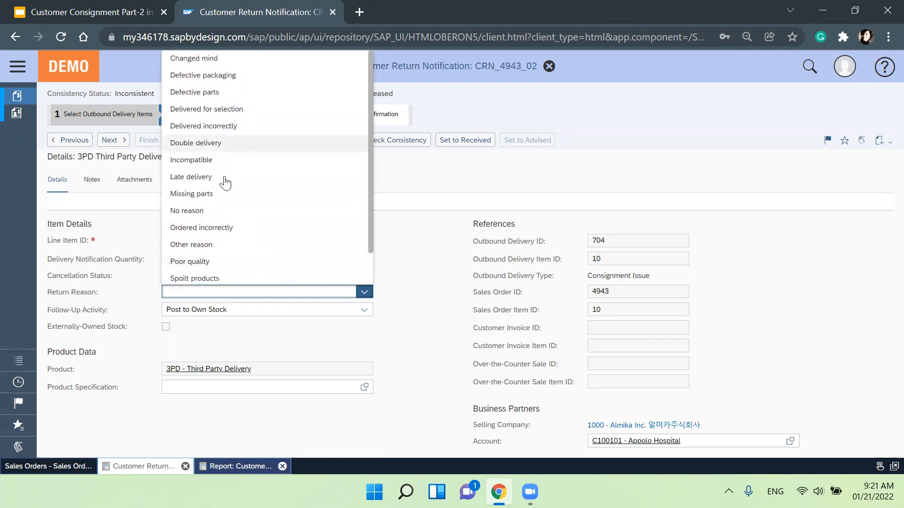
{"action": "left_click", "coordinate": [228, 229]}
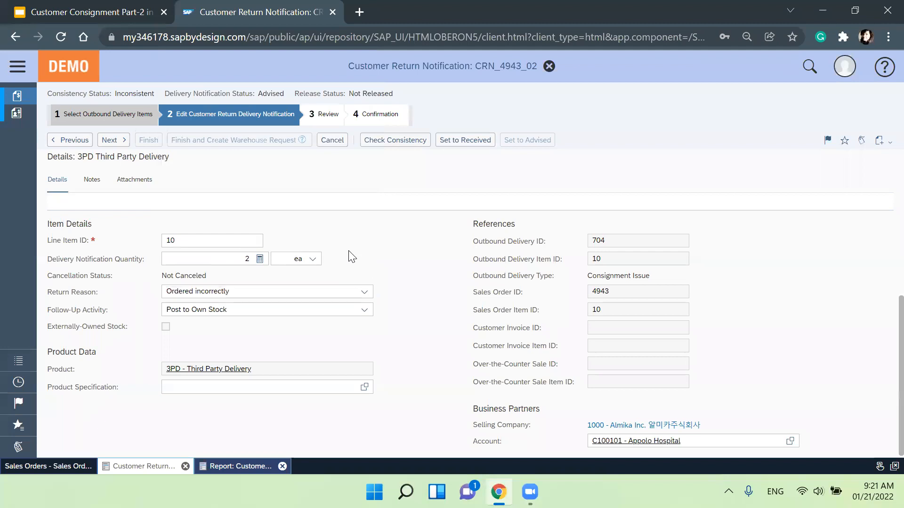
Review the customer return notification, finish it without creating a warehouse request, and close its confirmation
{"action": "scroll", "coordinate": [161, 275], "scroll_direction": "up", "scroll_amount": 5}
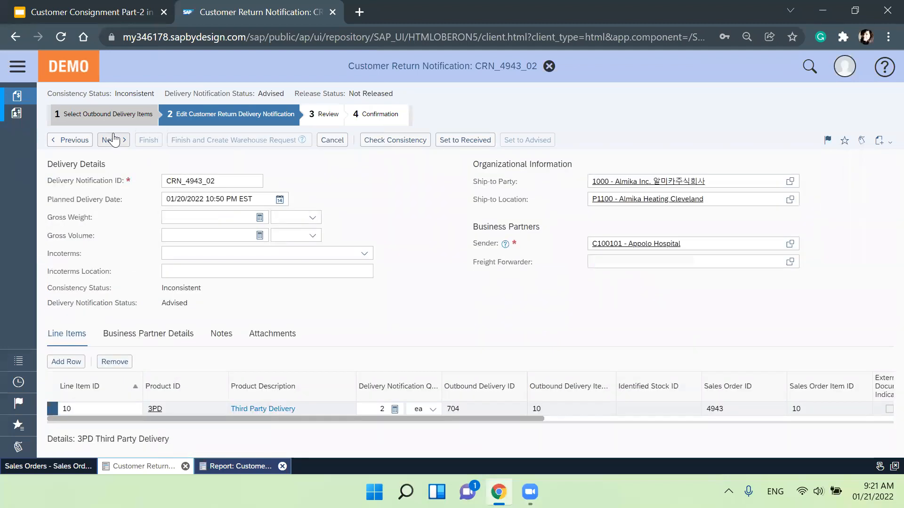
{"action": "left_click", "coordinate": [113, 140]}
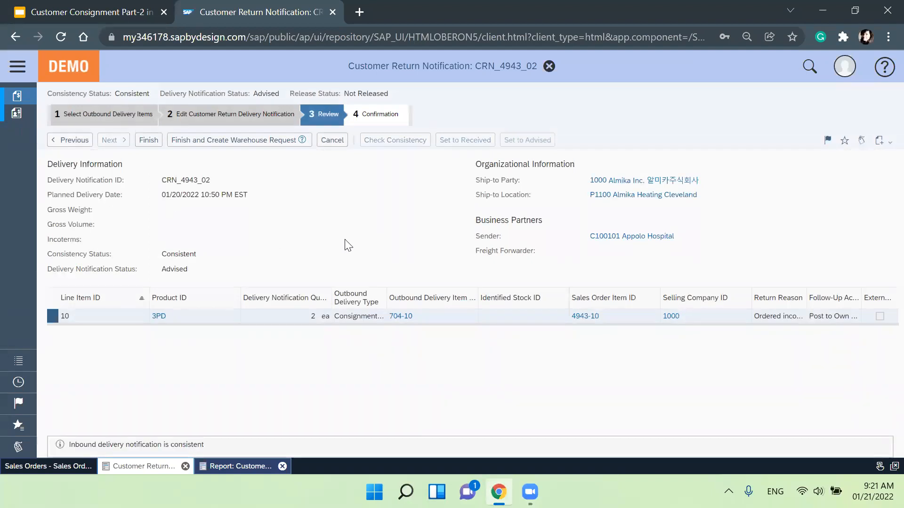
{"action": "left_click", "coordinate": [149, 140]}
{"action": "left_click", "coordinate": [522, 487]}
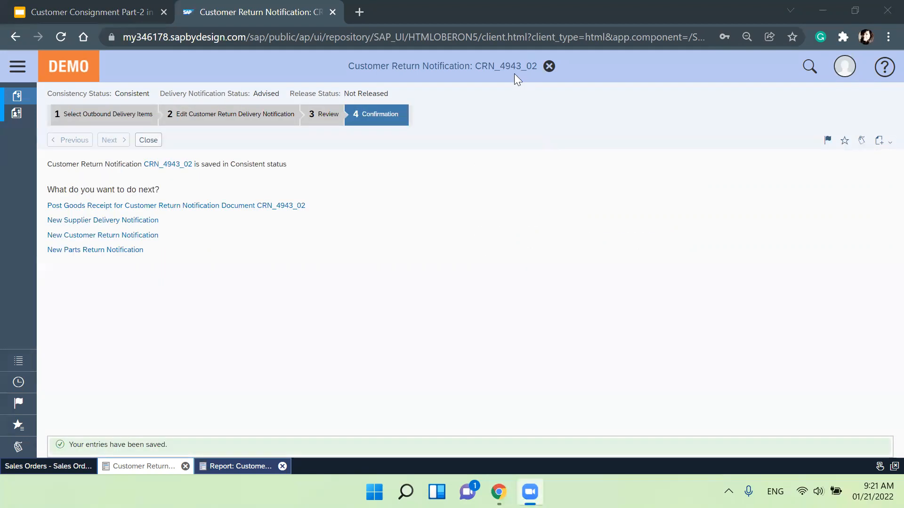
{"action": "left_click", "coordinate": [334, 179]}
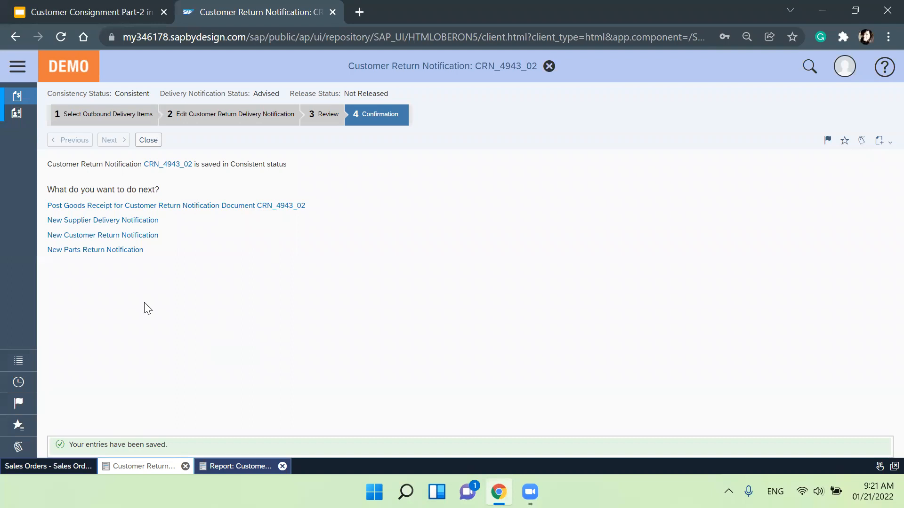
{"action": "left_click", "coordinate": [150, 141]}
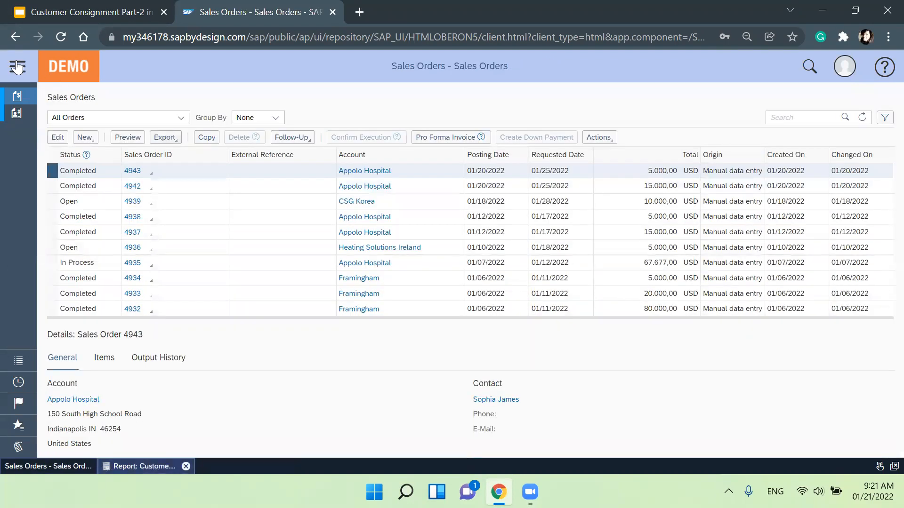
Find and open the Inbound Delivery Notifications view of Inbound Logistics using the search text "inbound de"
{"action": "left_click", "coordinate": [18, 67]}
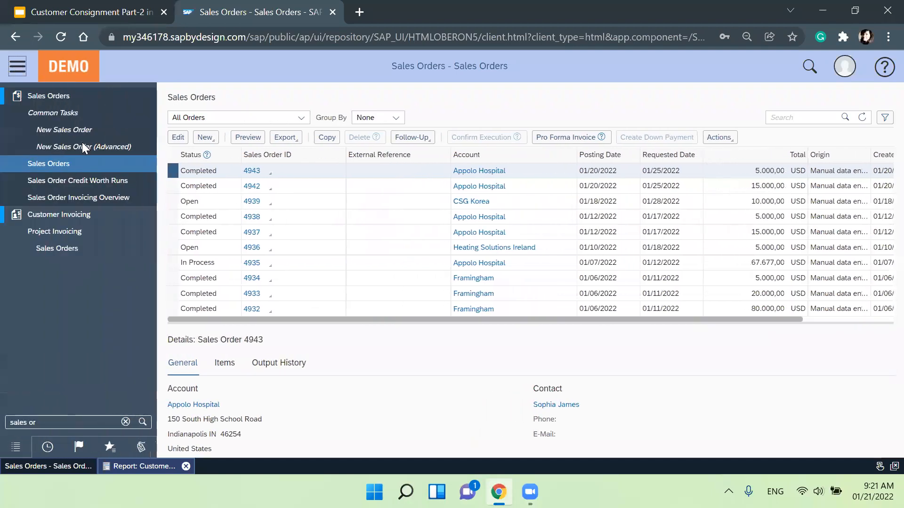
{"action": "type", "text": "sales or"}
{"action": "type", "text": "i"}
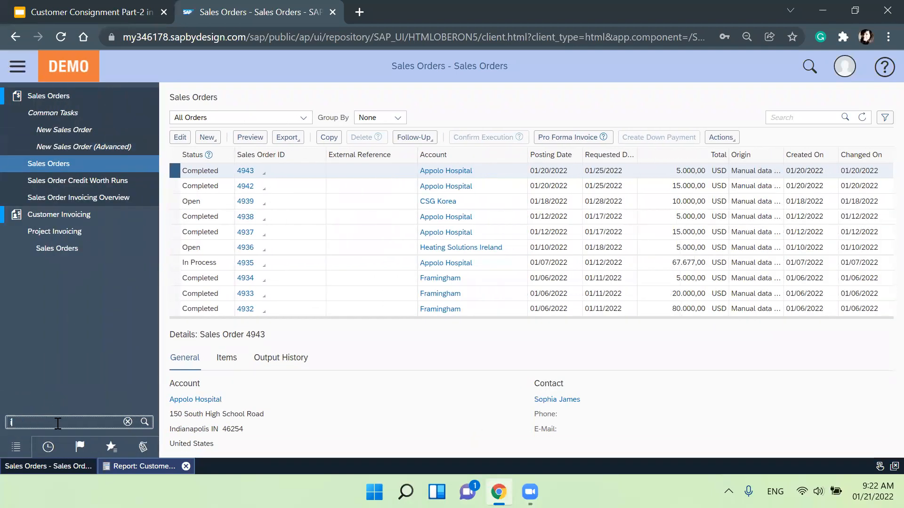
{"action": "type", "text": "nbound de"}
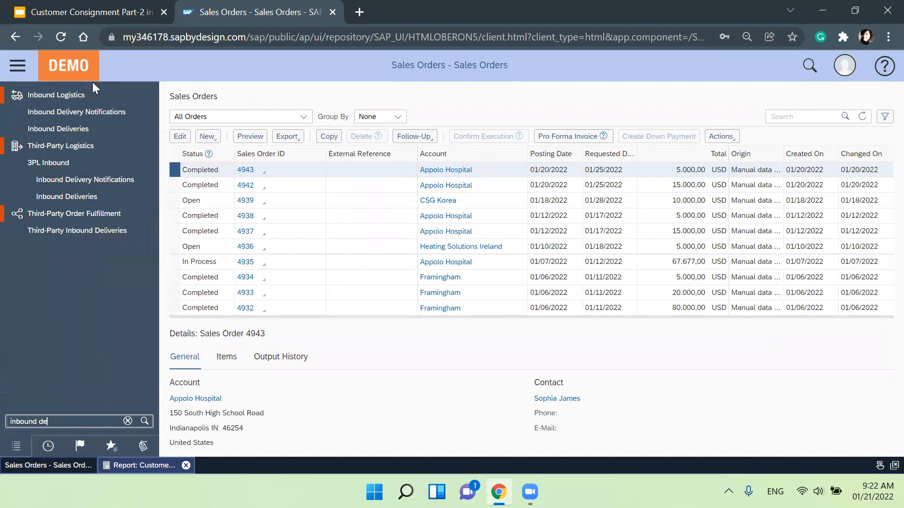
{"action": "left_click", "coordinate": [95, 112]}
{"action": "left_click", "coordinate": [17, 67]}
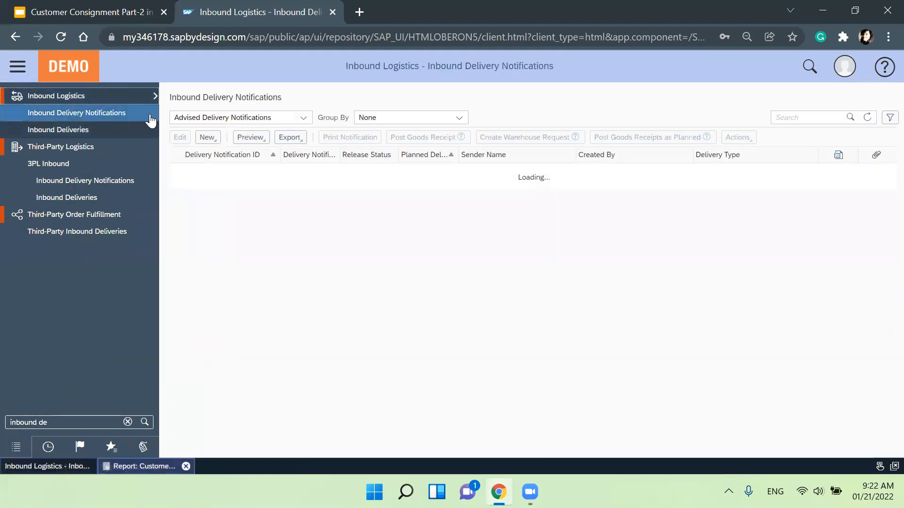
{"action": "left_click", "coordinate": [158, 119]}
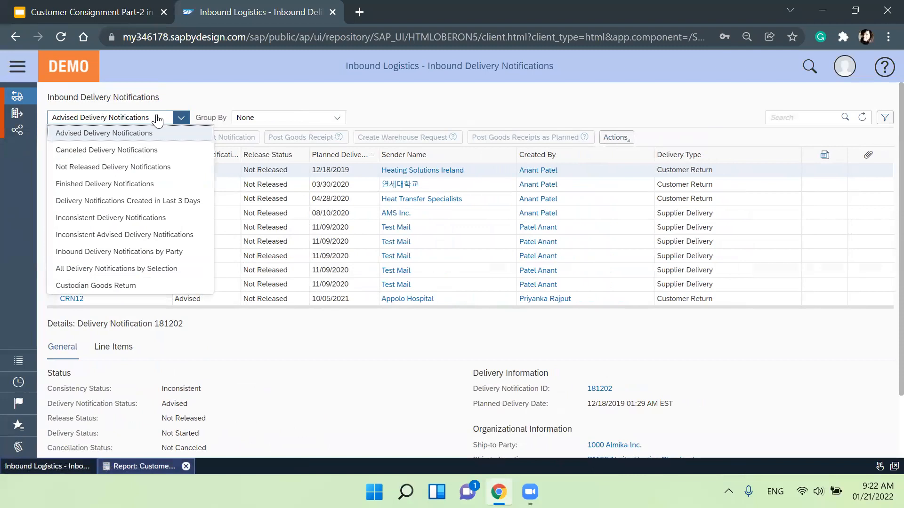
{"action": "left_click", "coordinate": [108, 287]}
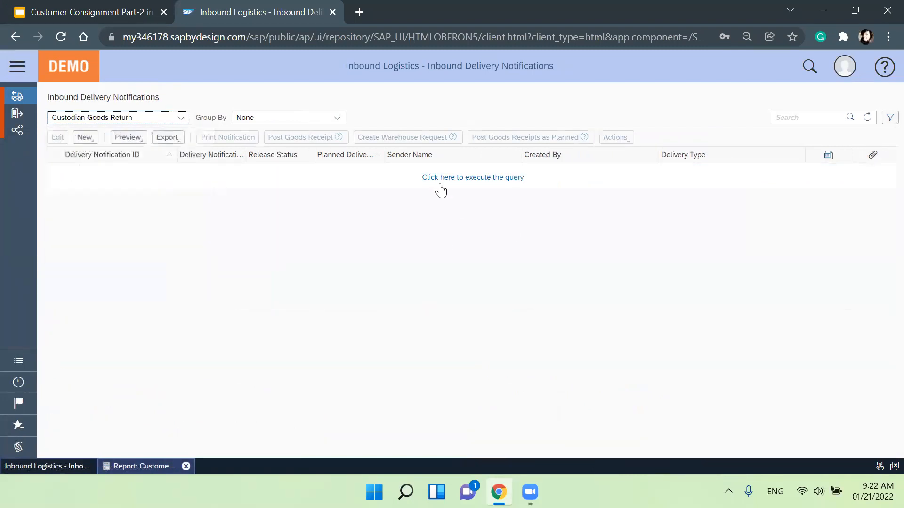
{"action": "left_click", "coordinate": [440, 186]}
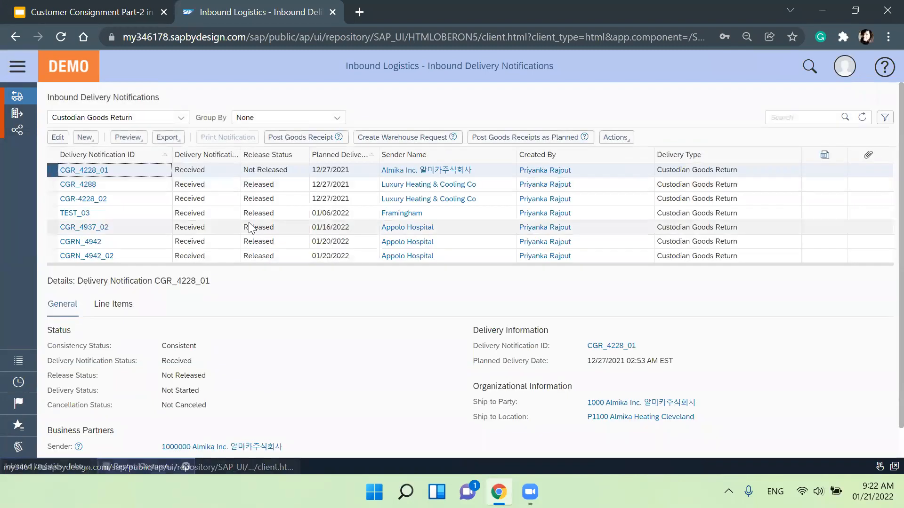
Search All Delivery Notifications by Selection for the customer return notification by its full delivery notification ID
{"action": "left_click", "coordinate": [140, 123]}
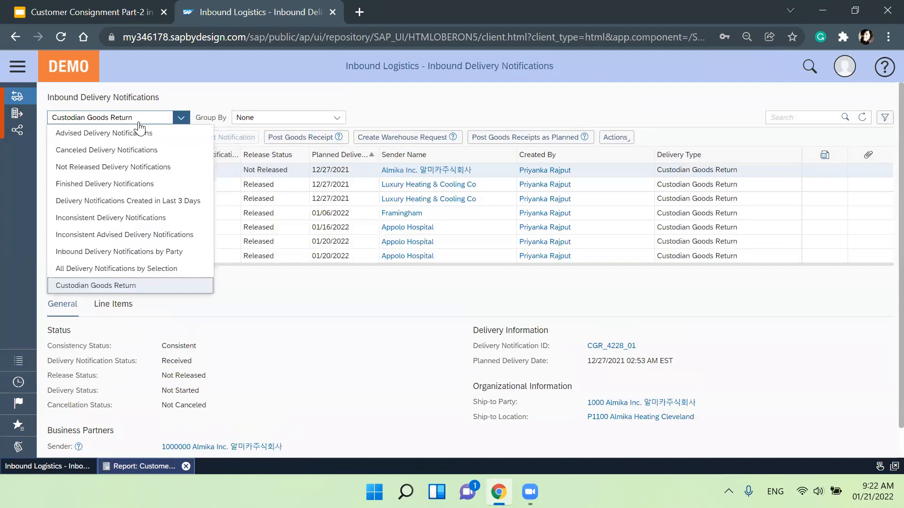
{"action": "left_click", "coordinate": [120, 269]}
{"action": "left_click", "coordinate": [819, 117]}
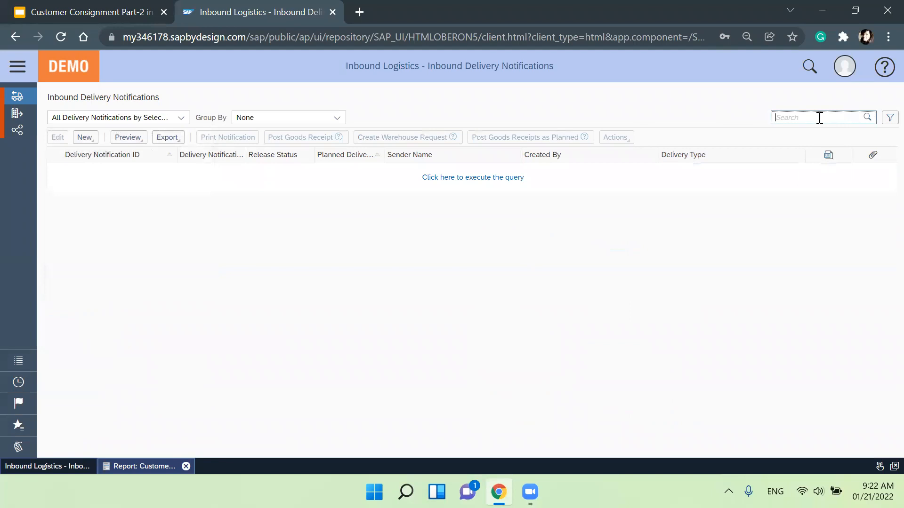
{"action": "type", "text": "d"}
{"action": "key", "text": "Return"}
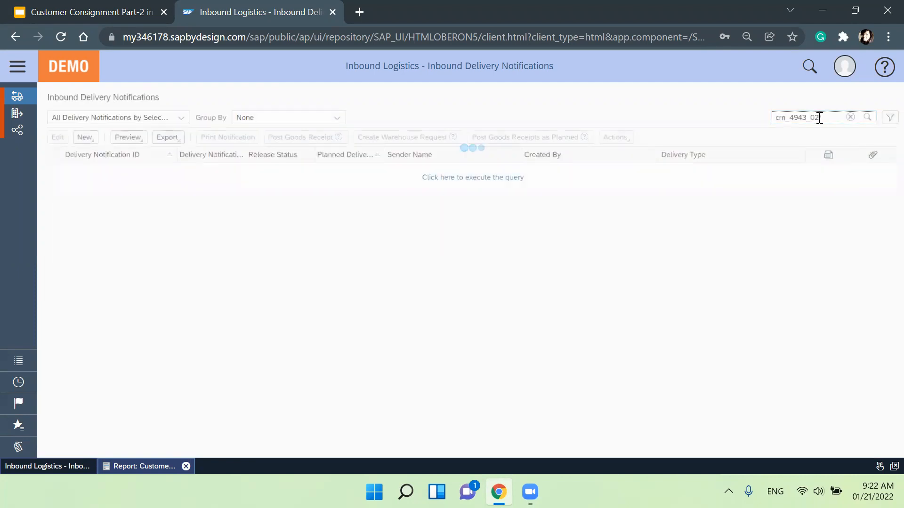
{"action": "left_click", "coordinate": [453, 269]}
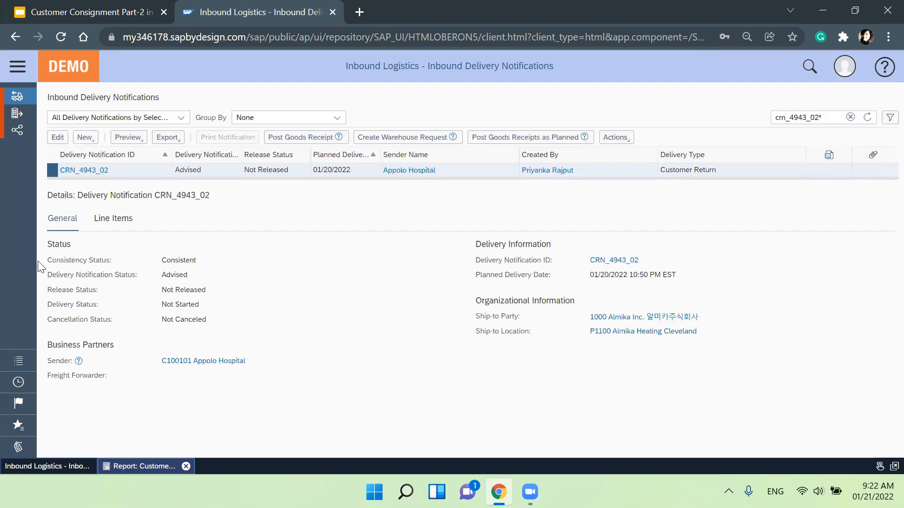
Post the goods receipt for the customer return notification with the proposed quantities, and refresh the notification list
{"action": "left_click", "coordinate": [319, 141]}
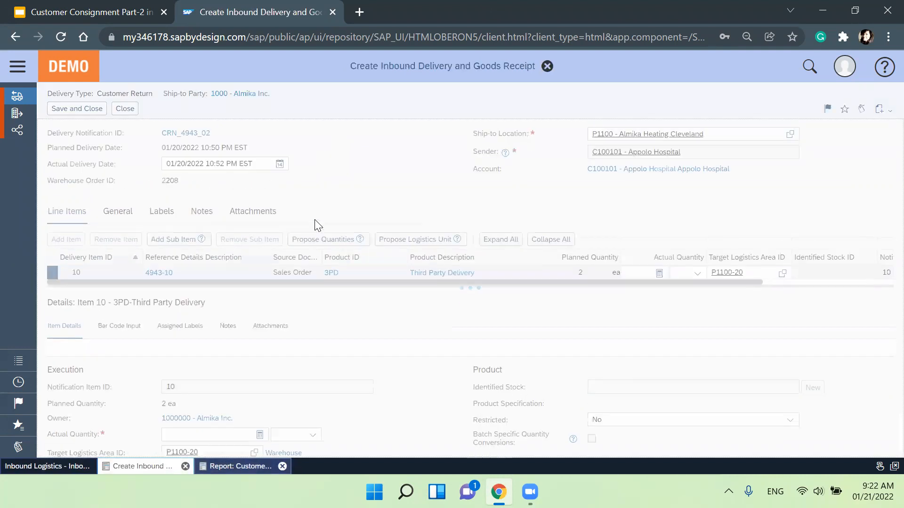
{"action": "left_click", "coordinate": [322, 240]}
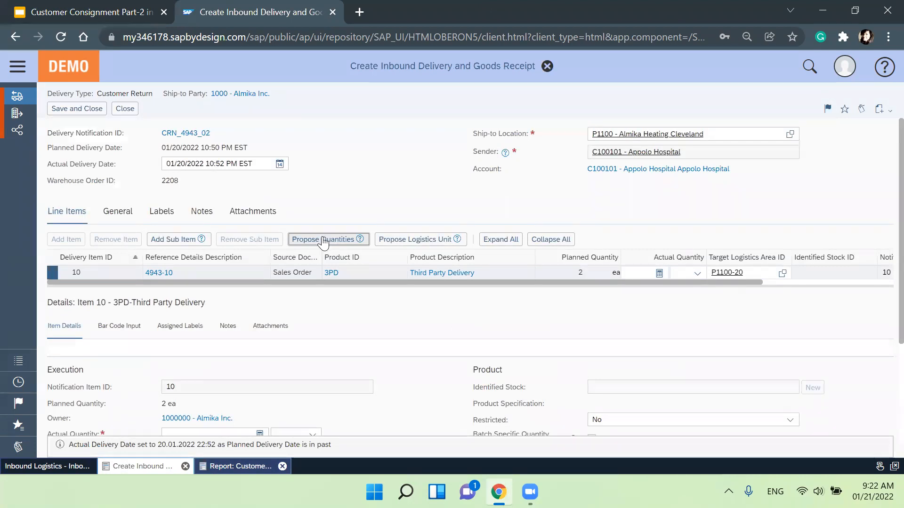
{"action": "left_click", "coordinate": [84, 111]}
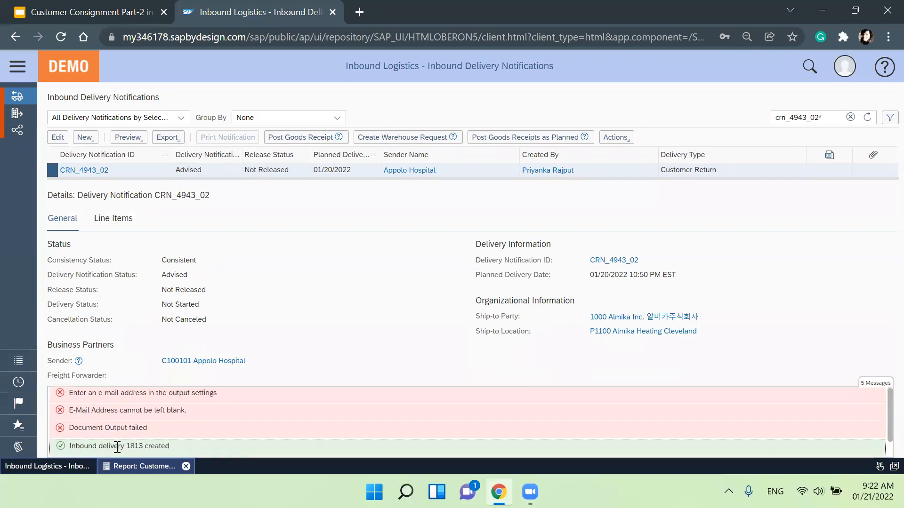
{"action": "left_click", "coordinate": [868, 117]}
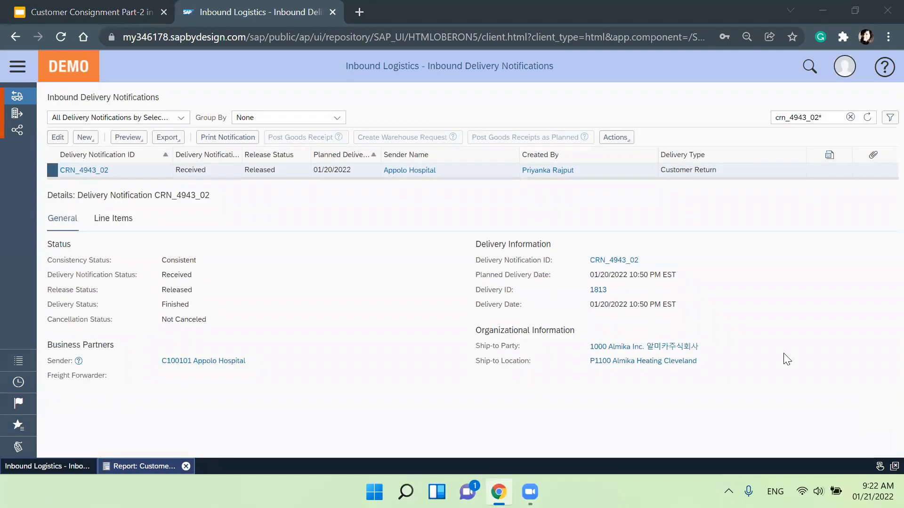
Review the received customer return notification's document flow in the Extended View and close the notification
{"action": "left_click", "coordinate": [55, 137]}
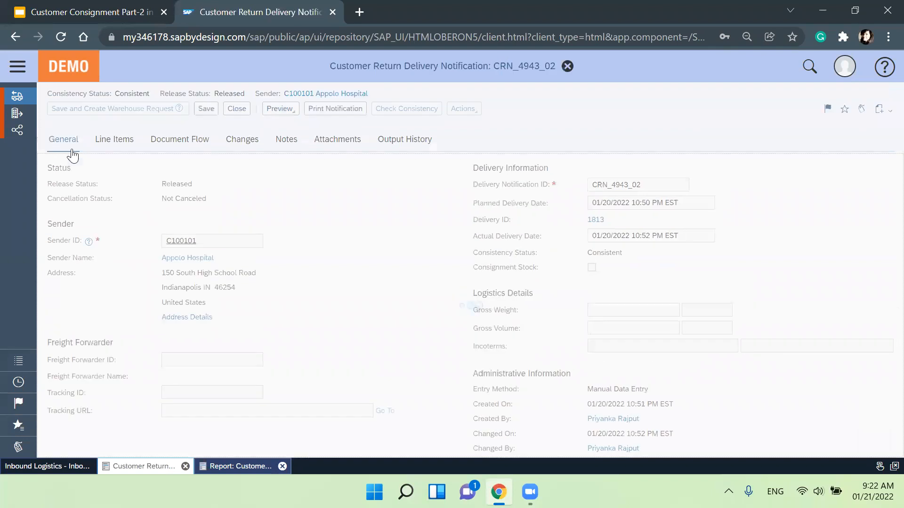
{"action": "left_click", "coordinate": [210, 144]}
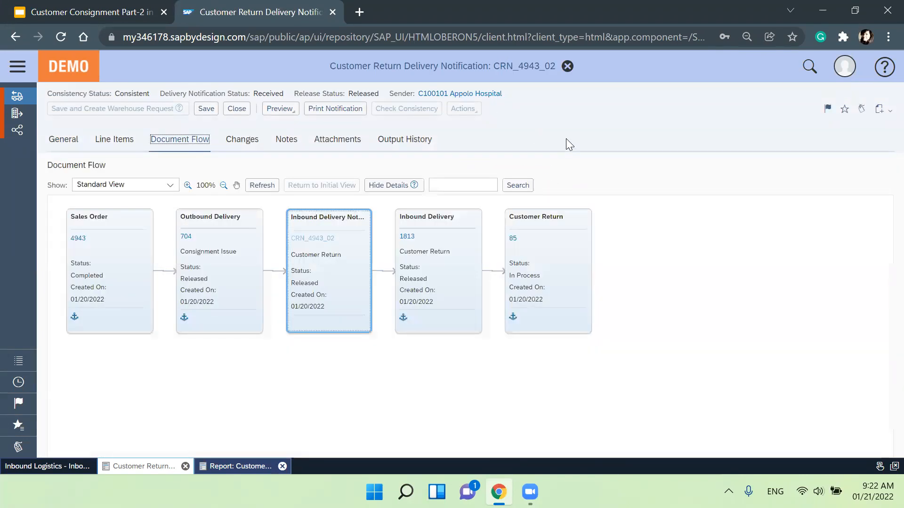
{"action": "left_click", "coordinate": [164, 188]}
{"action": "left_click", "coordinate": [141, 215]}
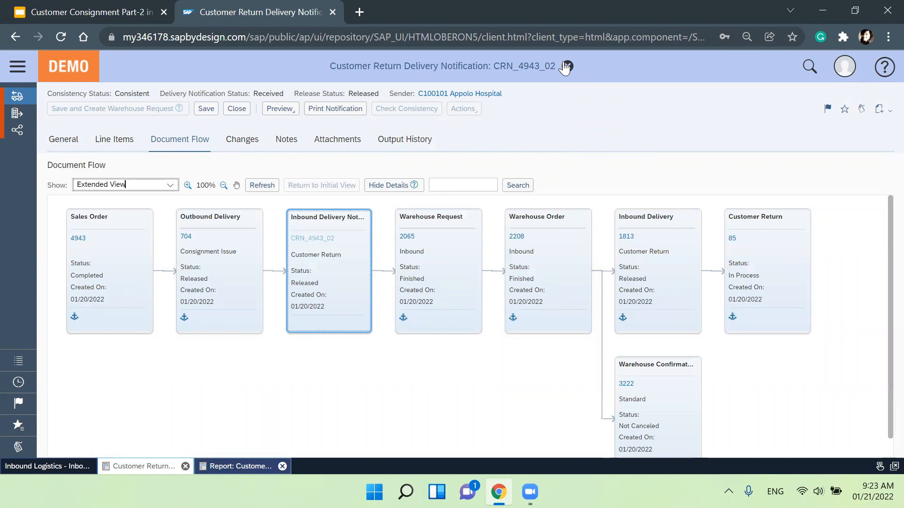
{"action": "left_click", "coordinate": [237, 109]}
Refresh the Customer Consignment Report, widen the Returned Quantity After Issue column, and review the returned and adjusted quantities
{"action": "left_click", "coordinate": [150, 466]}
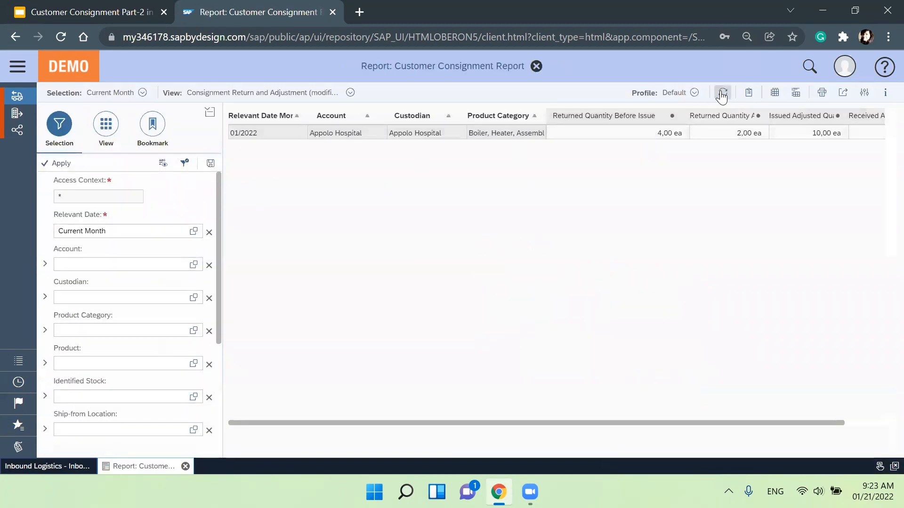
{"action": "left_click", "coordinate": [721, 94]}
{"action": "left_click_drag", "start_coordinate": [767, 116], "coordinate": [856, 116]}
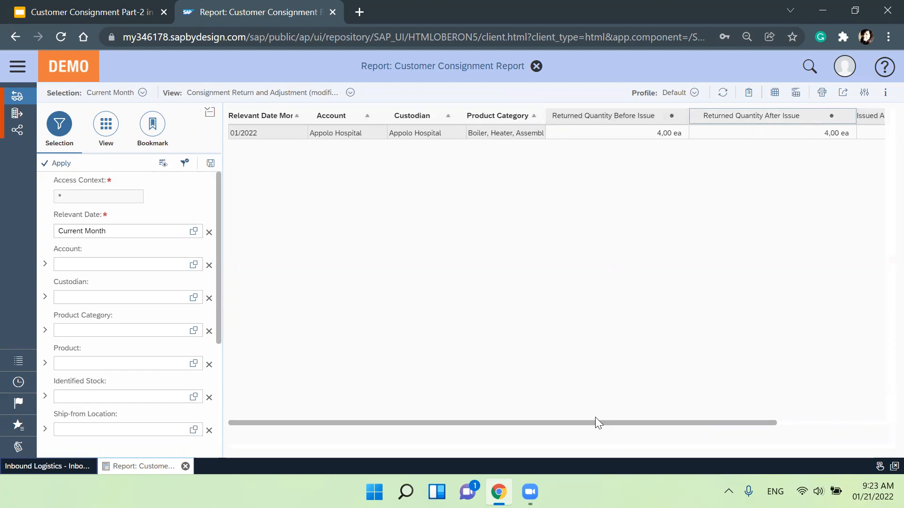
{"action": "left_click_drag", "start_coordinate": [593, 423], "coordinate": [729, 418]}
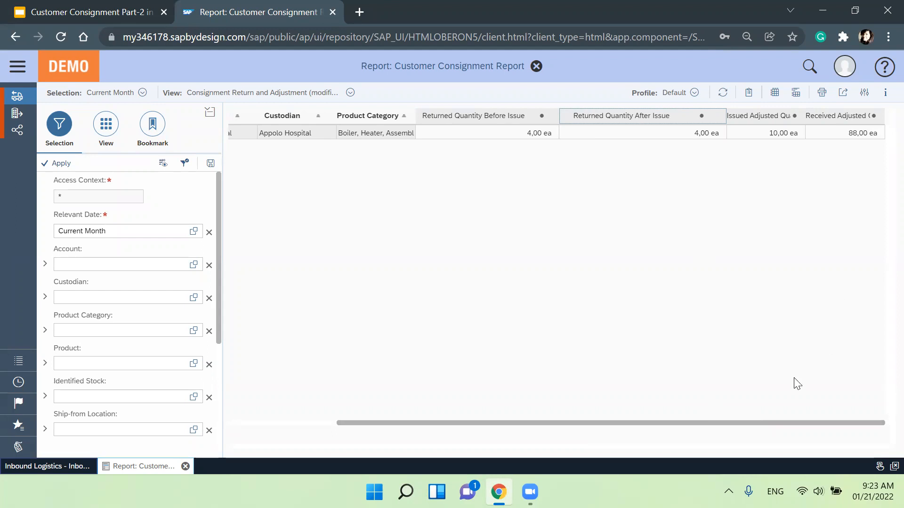
{"action": "scroll", "coordinate": [472, 412], "scroll_direction": "left", "scroll_amount": 5}
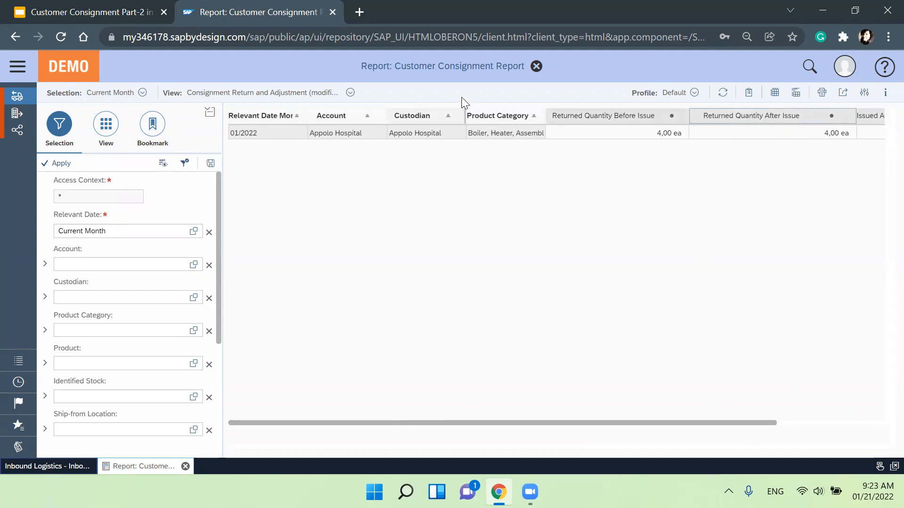
{"action": "left_click", "coordinate": [61, 465]}
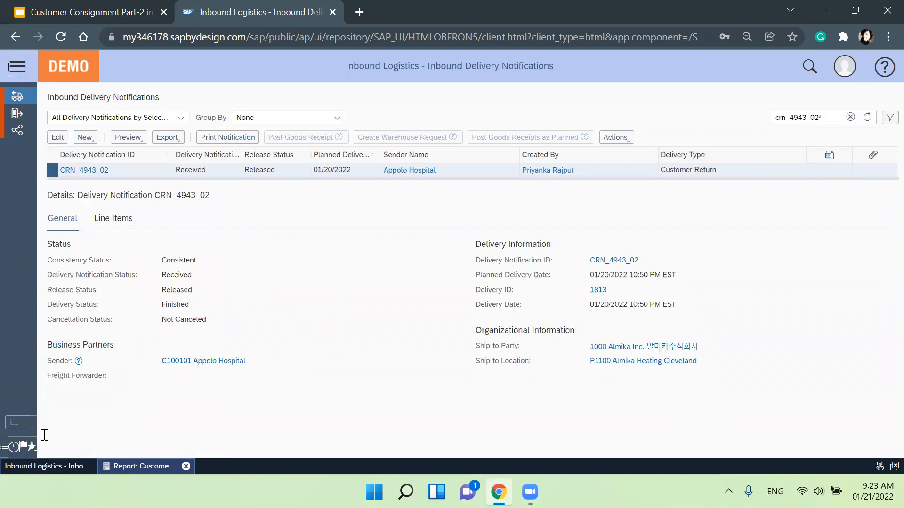
{"action": "left_click", "coordinate": [47, 426]}
{"action": "type", "text": "inbound de"}
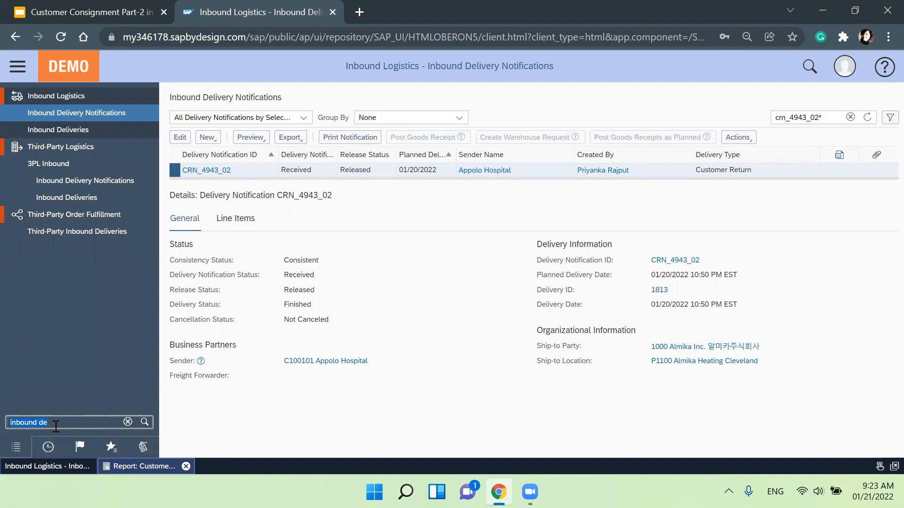
{"action": "type", "text": "invice INVOICE R"}
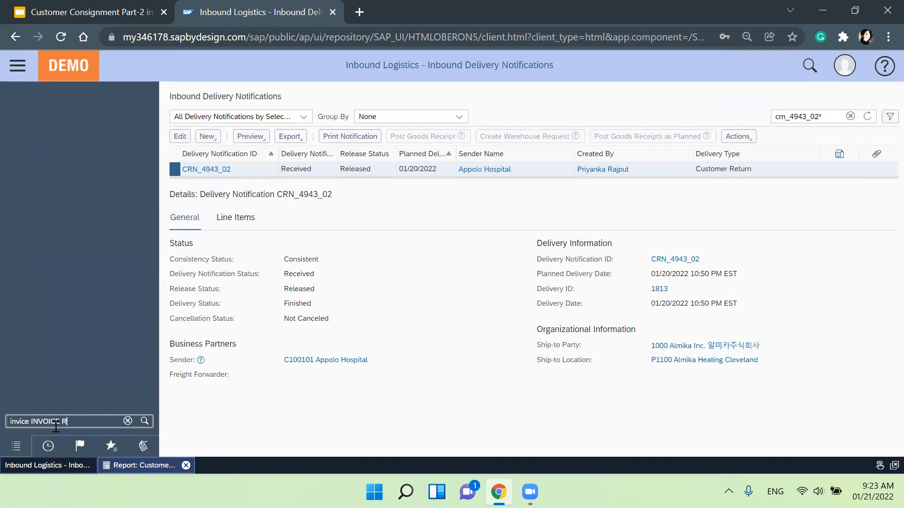
{"action": "type", "text": "INVOICE RE"}
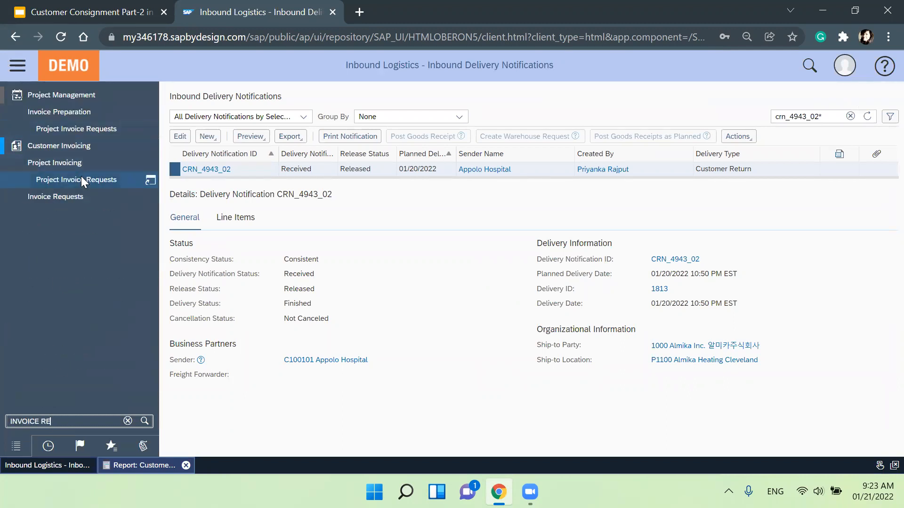
{"action": "left_click", "coordinate": [82, 197]}
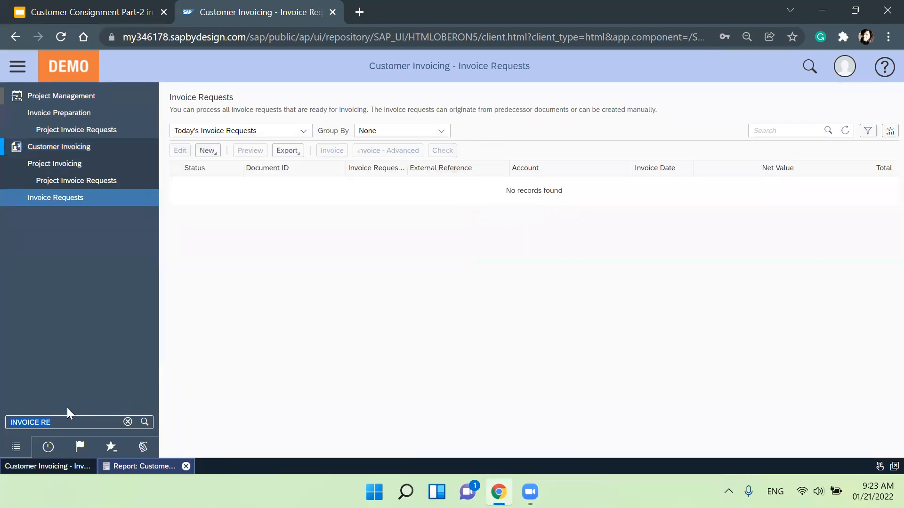
Find and open the Returns view of Sales Orders using the search text "RETU", and load all returns
{"action": "left_click", "coordinate": [60, 414]}
{"action": "type", "text": "RETUNR"}
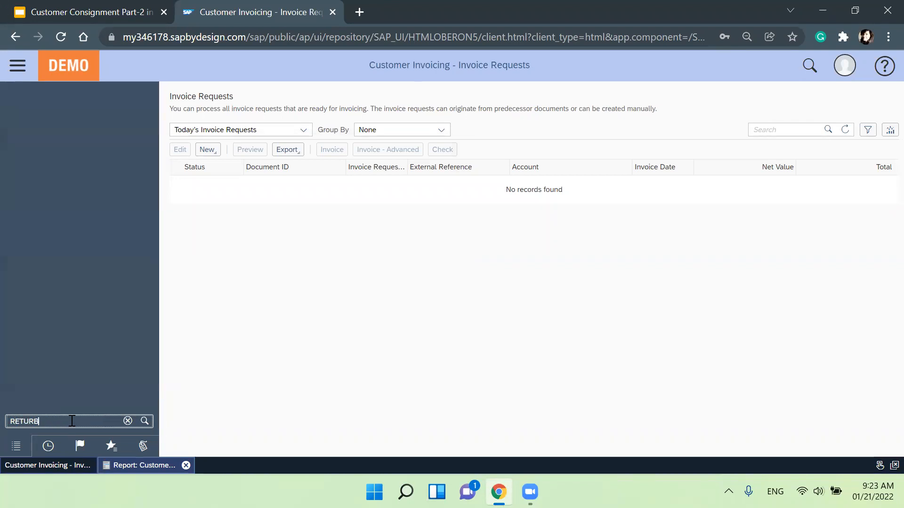
{"action": "key", "text": "BackSpace"}
{"action": "key", "text": "BackSpace"}
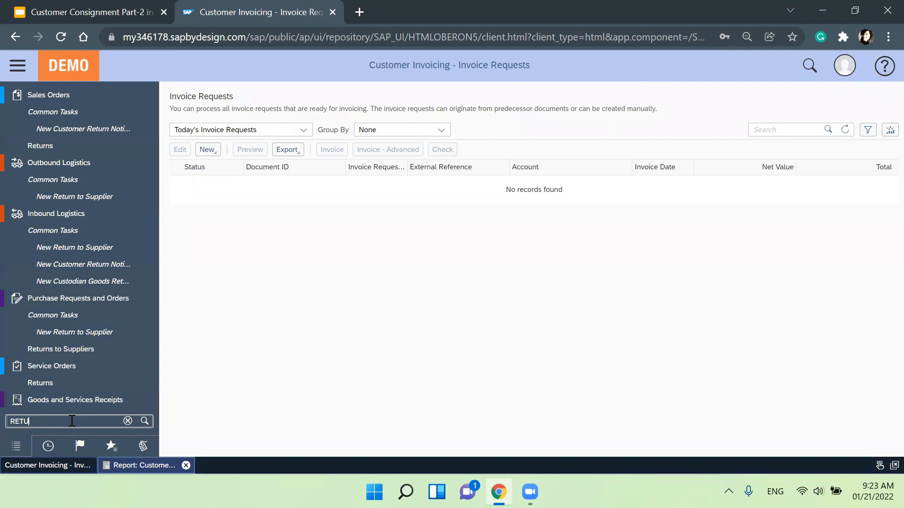
{"action": "left_click", "coordinate": [75, 145]}
{"action": "left_click", "coordinate": [26, 69]}
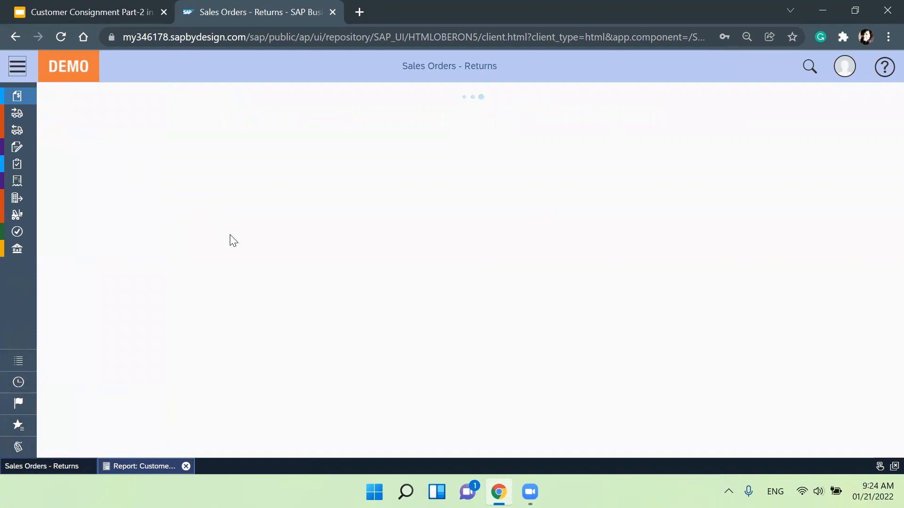
{"action": "left_click", "coordinate": [423, 179]}
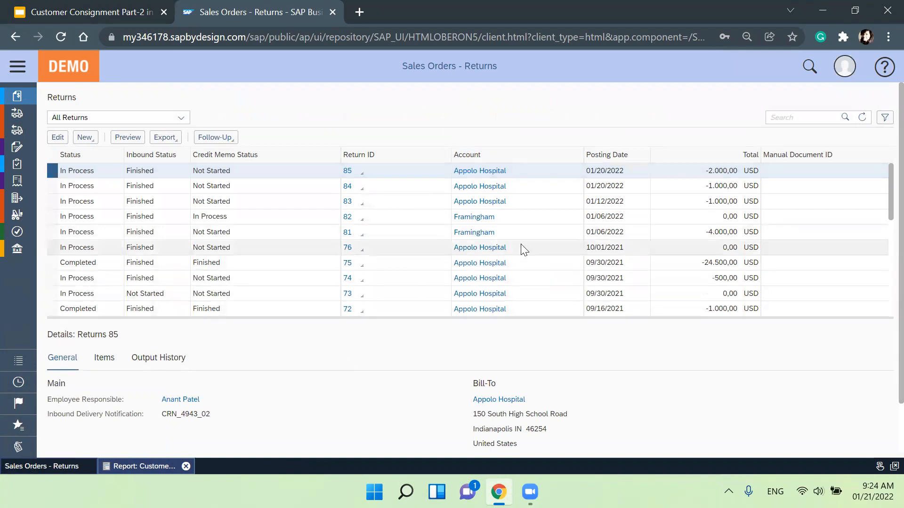
Open Appolo Hospital's newest return for editing and review its general, invoice and payment details
{"action": "left_click", "coordinate": [58, 138]}
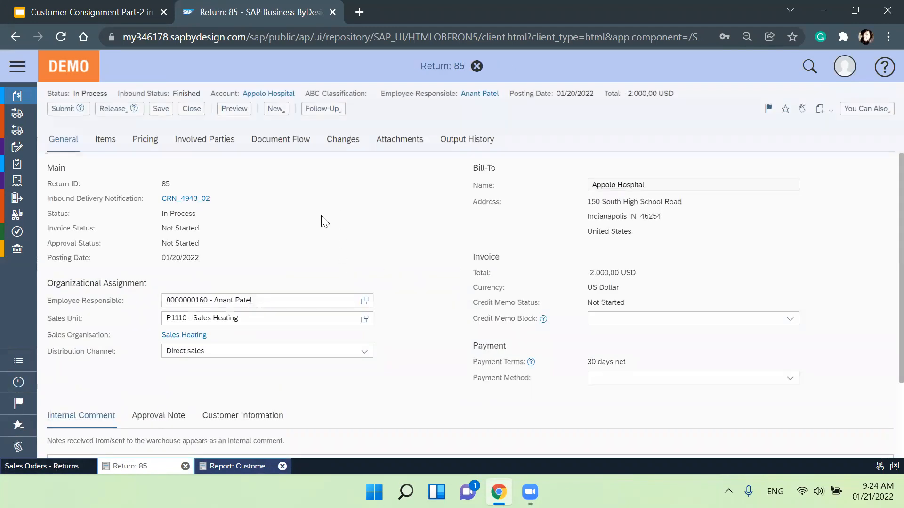
{"action": "scroll", "coordinate": [311, 211], "scroll_direction": "down", "scroll_amount": 2}
{"action": "scroll", "coordinate": [349, 244], "scroll_direction": "up", "scroll_amount": 2}
Review the release options of Appolo Hospital's return and release it with a credit memo
{"action": "left_click", "coordinate": [113, 108]}
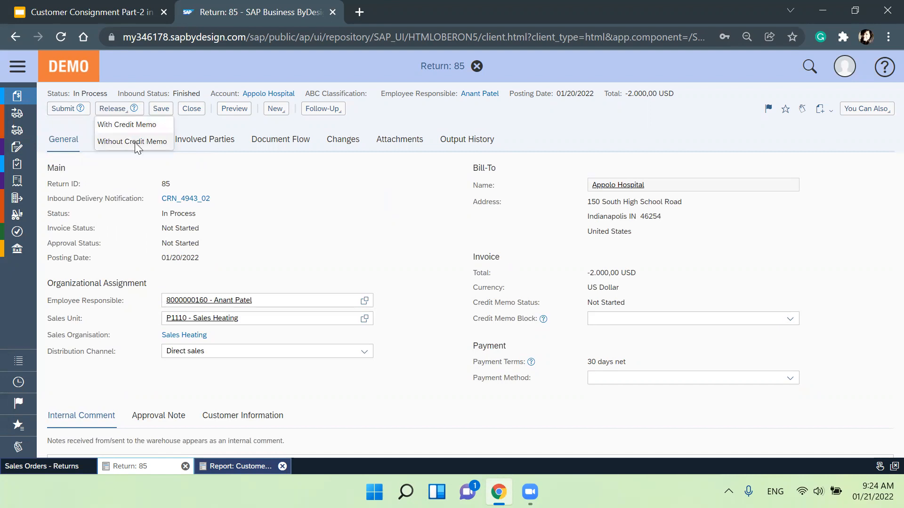
{"action": "mouse_move", "coordinate": [132, 109]}
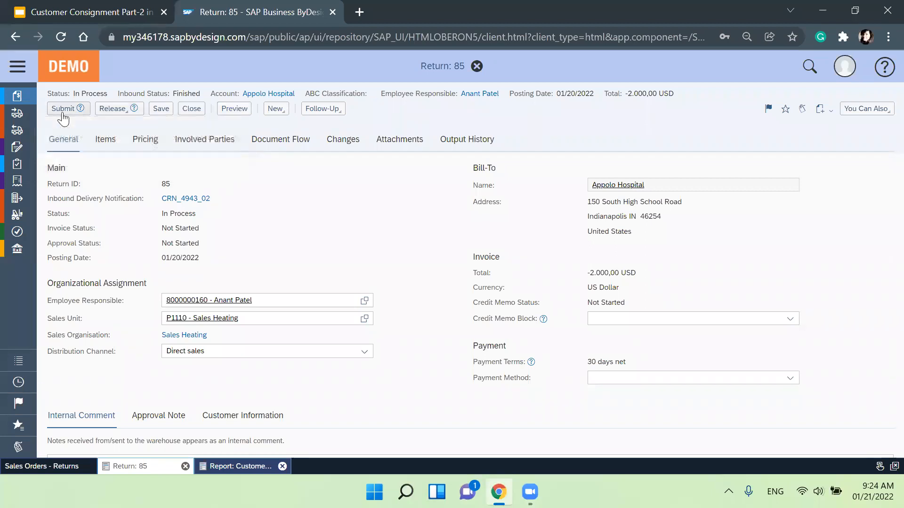
{"action": "left_click", "coordinate": [120, 111]}
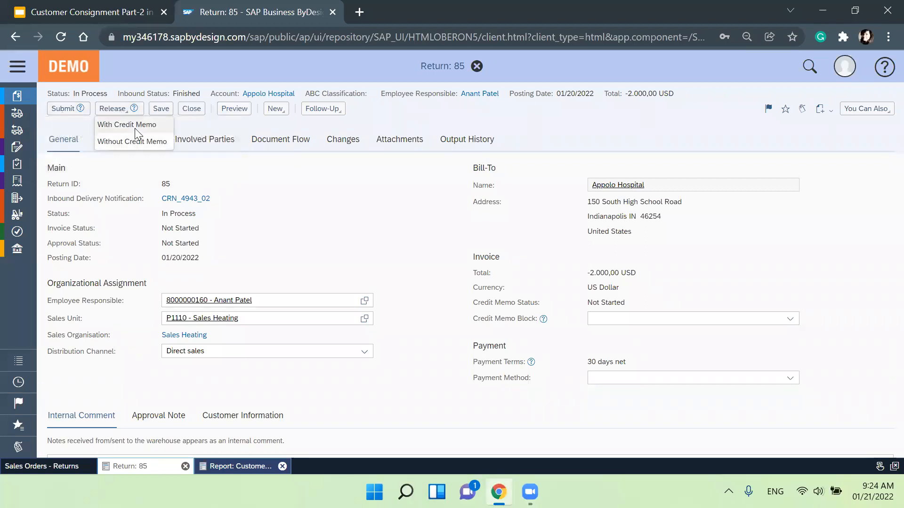
{"action": "left_click", "coordinate": [127, 125]}
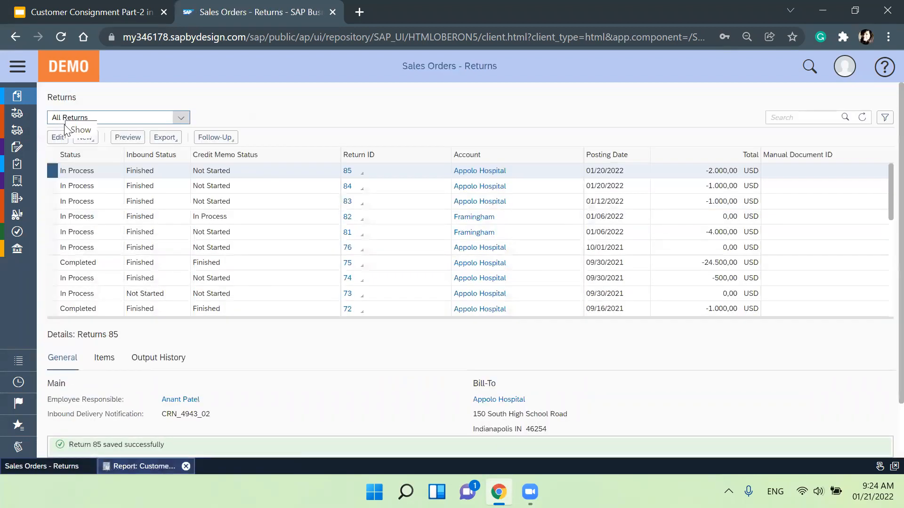
Find and open the Invoice Requests view of Customer Invoicing using the search text "invoice re"
{"action": "left_click", "coordinate": [57, 137]}
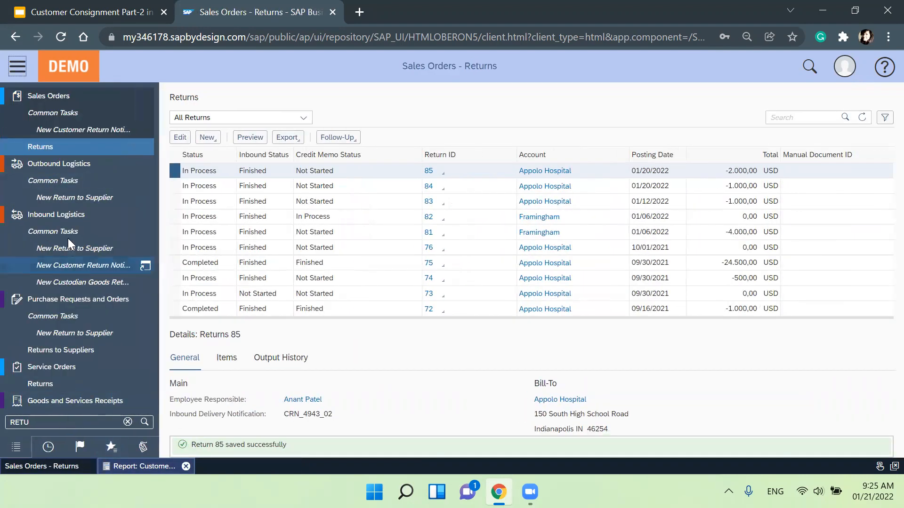
{"action": "left_click_drag", "start_coordinate": [43, 423], "coordinate": [1, 422]}
{"action": "type", "text": "invoice re"}
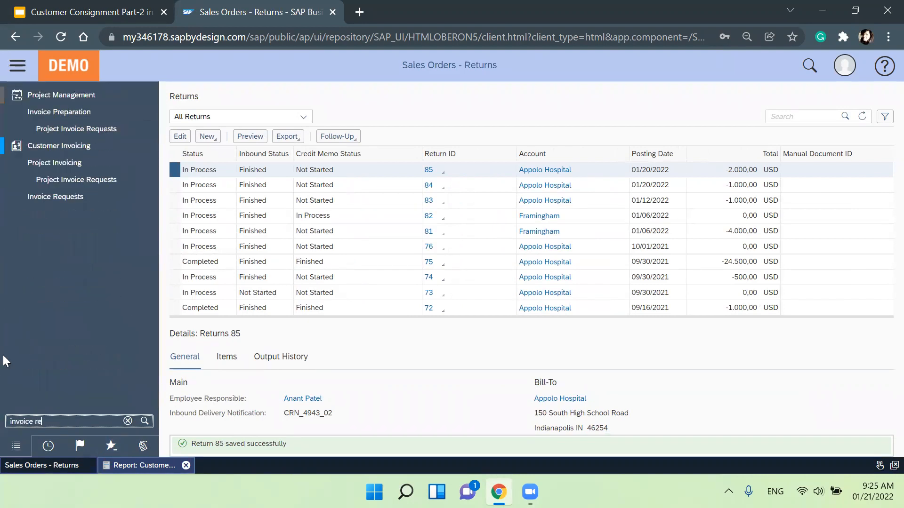
{"action": "left_click", "coordinate": [46, 197]}
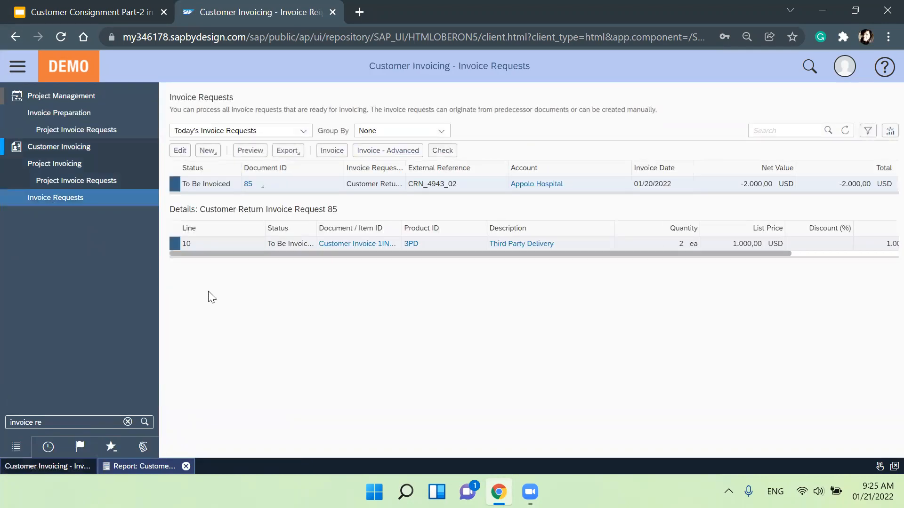
Invoice Appolo Hospital's customer return request, release the new credit memo, and refresh the invoice request list
{"action": "left_click", "coordinate": [18, 67]}
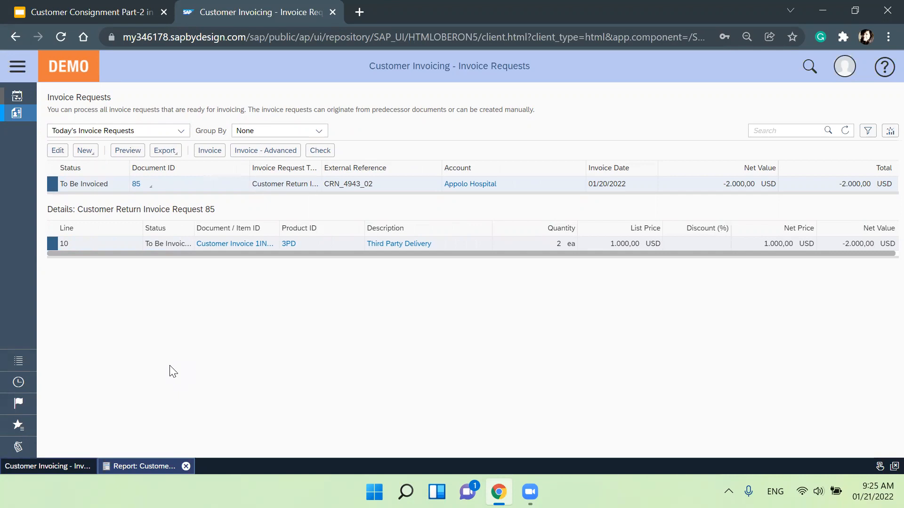
{"action": "left_click", "coordinate": [209, 150]}
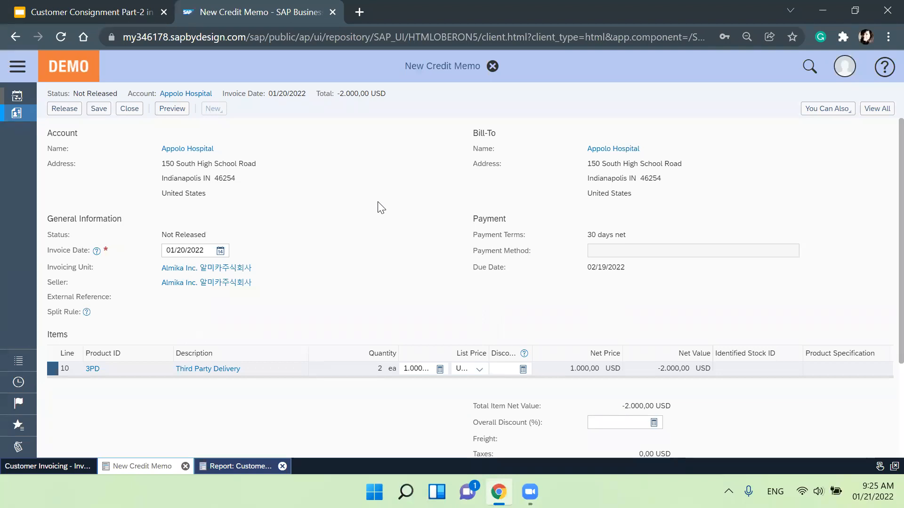
{"action": "left_click", "coordinate": [73, 111]}
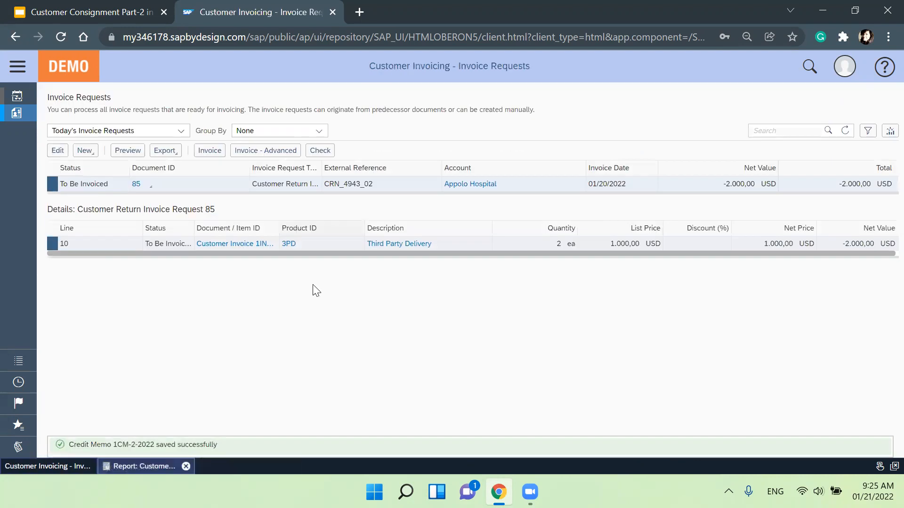
{"action": "left_click", "coordinate": [845, 130]}
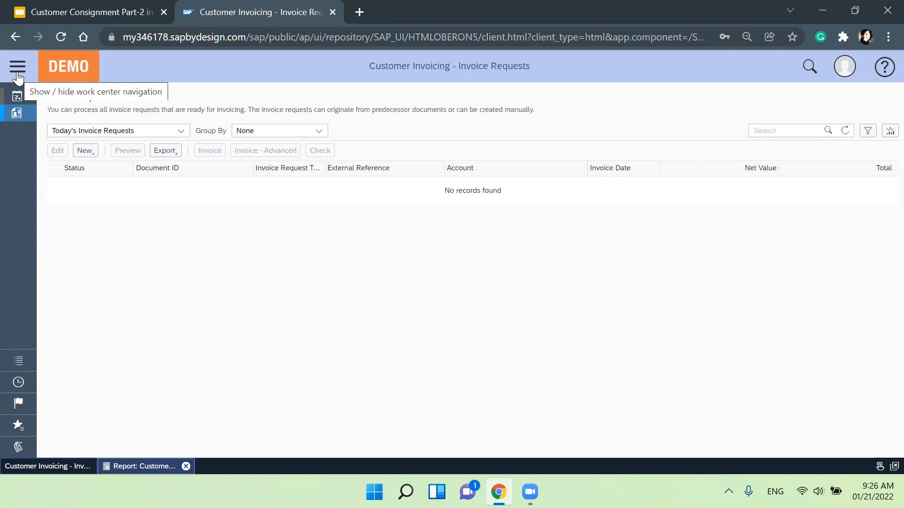
Find Physical Inventory with the search text "physical inv" and open a New Consignment Stock Adjustment
{"action": "left_click", "coordinate": [16, 73]}
{"action": "left_click", "coordinate": [64, 424]}
{"action": "type", "text": "physical inv"}
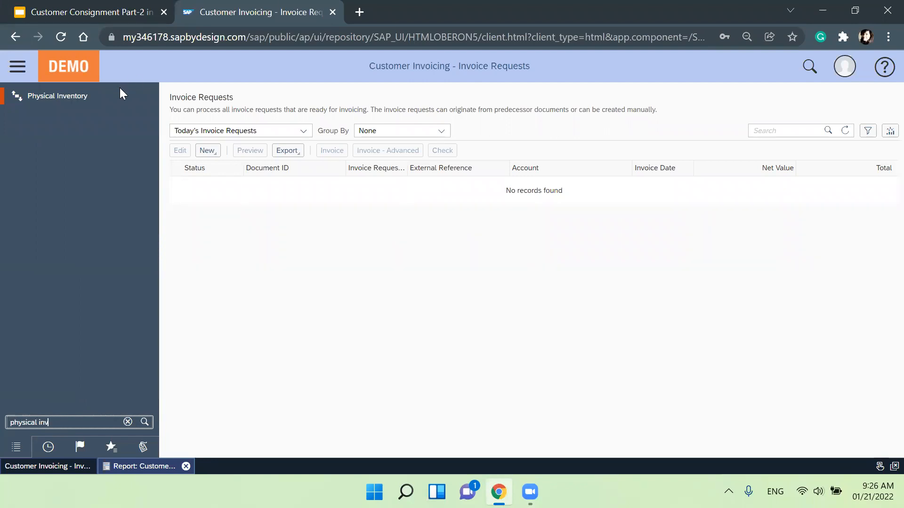
{"action": "mouse_move", "coordinate": [120, 89]}
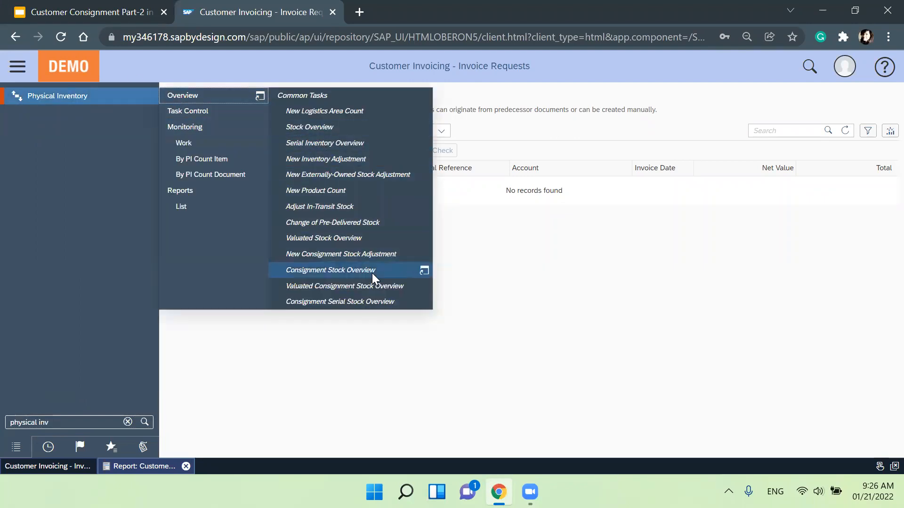
{"action": "left_click", "coordinate": [382, 257]}
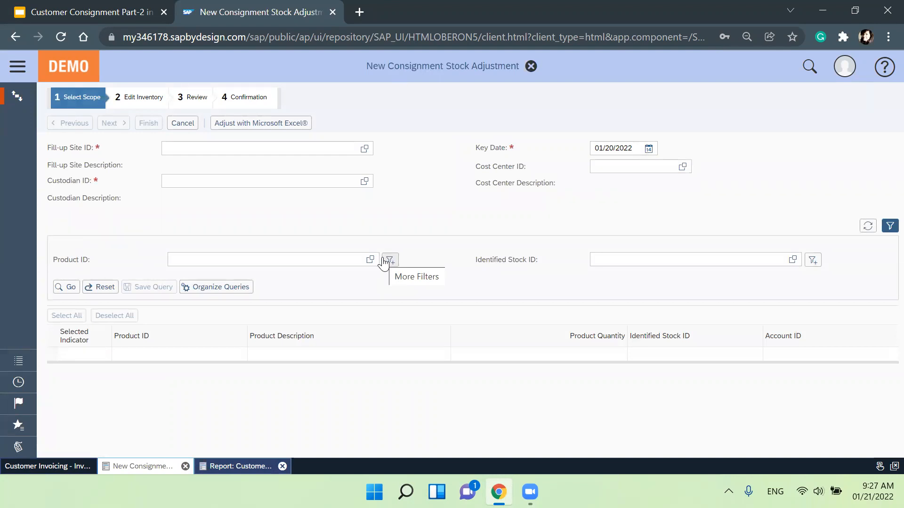
Set the fill-up site to P1100 Almika Heating Cleveland and the custodian to Appolo Hospital, and check the available cost centers
{"action": "left_click", "coordinate": [318, 147]}
{"action": "type", "text": "almika"}
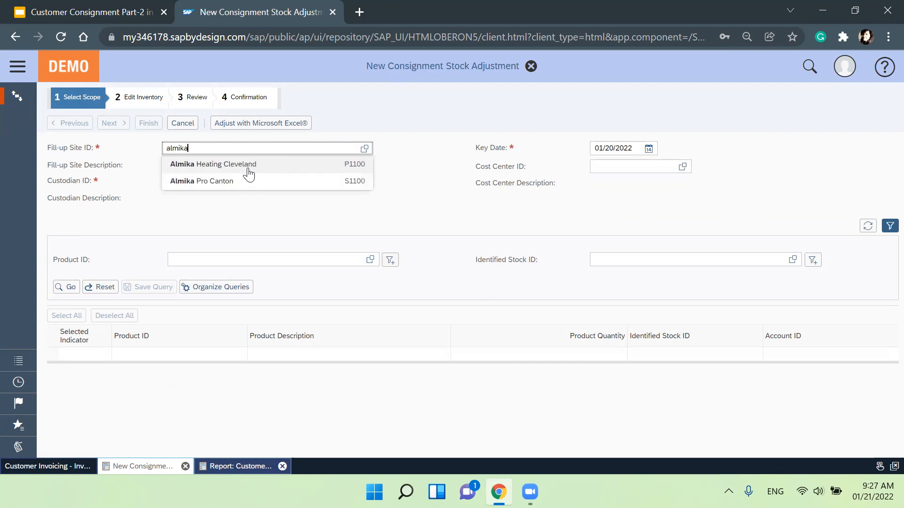
{"action": "left_click", "coordinate": [248, 169]}
{"action": "left_click", "coordinate": [237, 185]}
{"action": "type", "text": "appolo"}
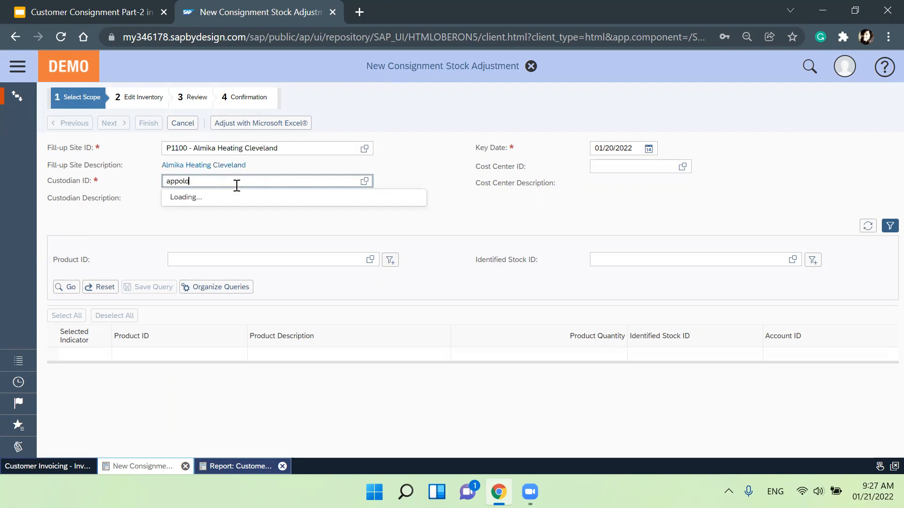
{"action": "left_click", "coordinate": [236, 198]}
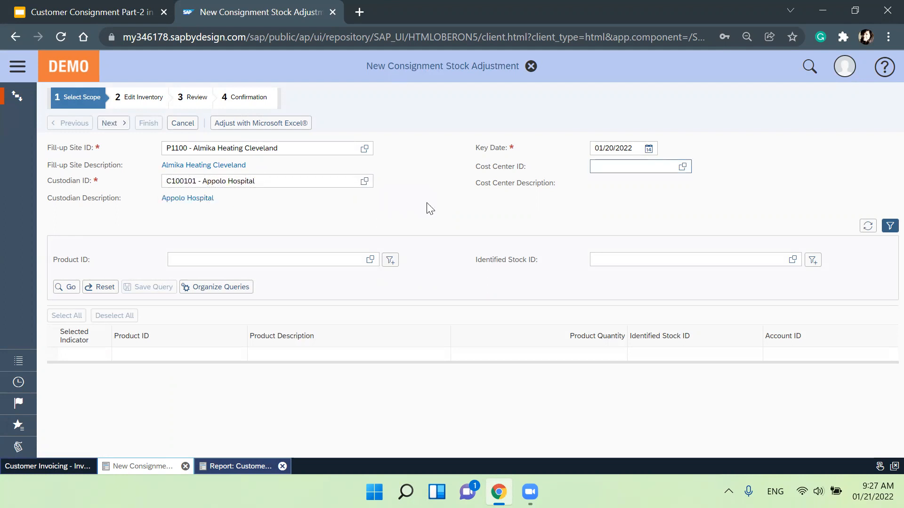
{"action": "left_click", "coordinate": [683, 168]}
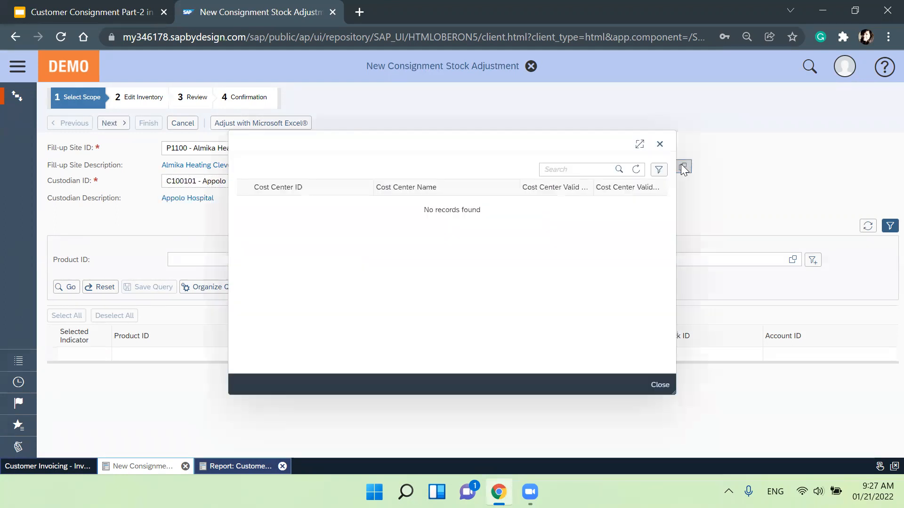
{"action": "left_click", "coordinate": [659, 146]}
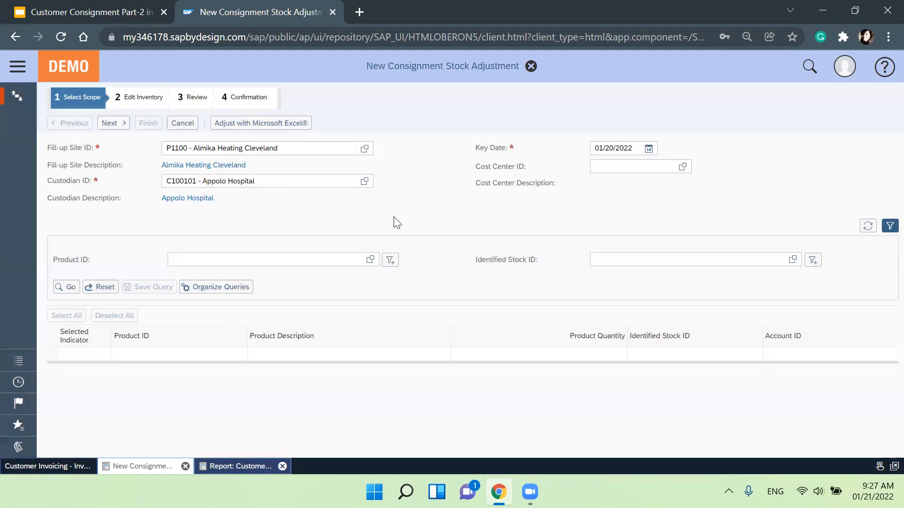
Filter the consignment stock by product ID 3PD, select the product's row, and proceed to editing its inventory
{"action": "left_click", "coordinate": [344, 261]}
{"action": "type", "text": "3pd"}
{"action": "left_click", "coordinate": [235, 280]}
{"action": "left_click", "coordinate": [66, 287]}
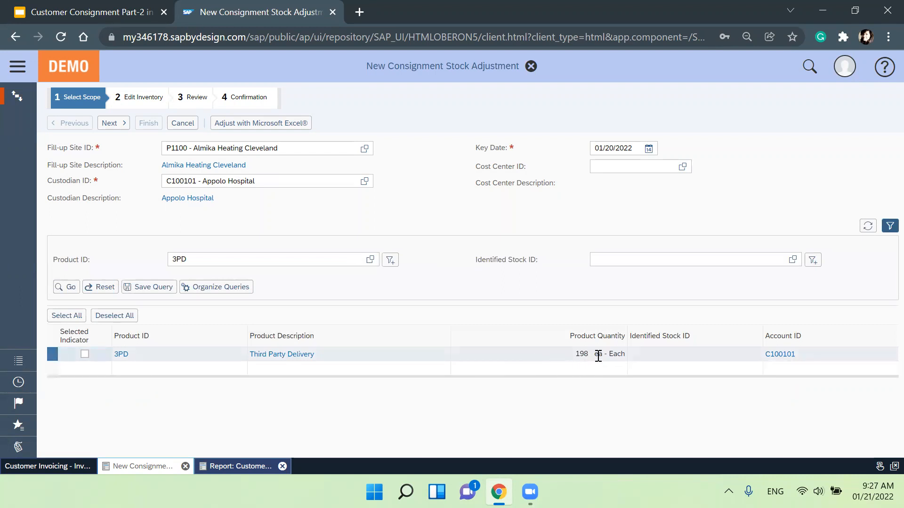
{"action": "left_click", "coordinate": [85, 354]}
{"action": "left_click", "coordinate": [117, 130]}
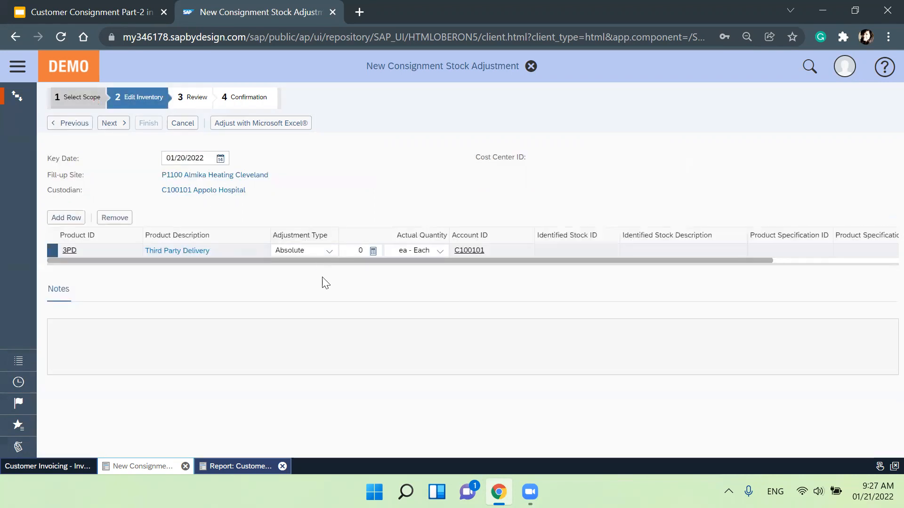
Review the adjustment types, keep Absolute, set product 3PD's actual quantity to 200 each, and finish the adjustment
{"action": "left_click", "coordinate": [330, 253]}
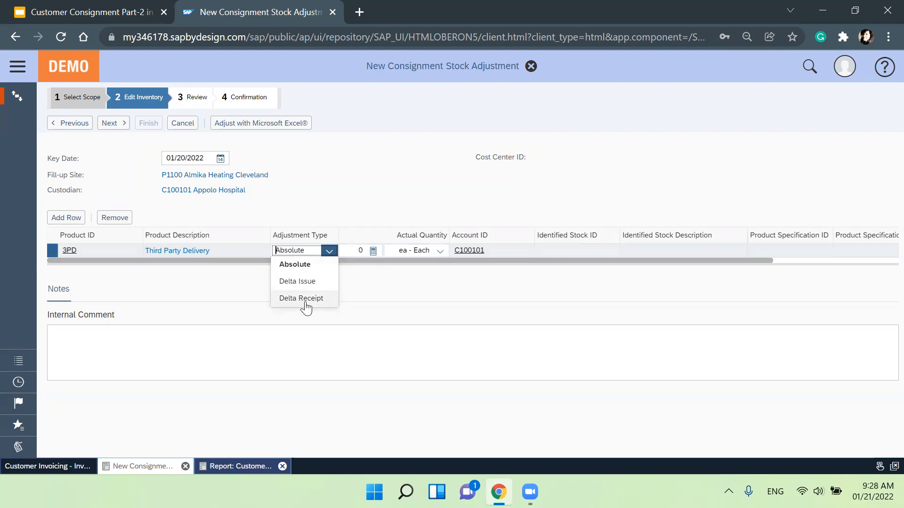
{"action": "left_click", "coordinate": [311, 265]}
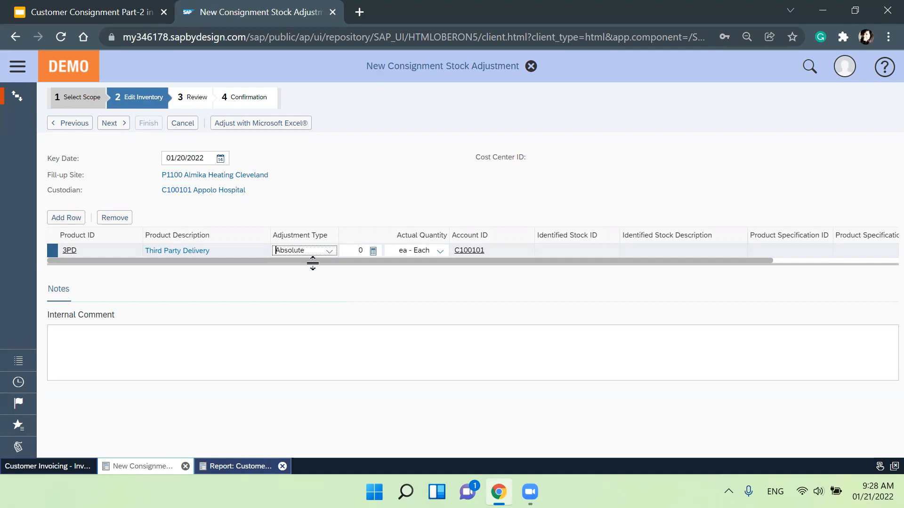
{"action": "left_click", "coordinate": [355, 250]}
{"action": "type", "text": "200"}
{"action": "left_click", "coordinate": [116, 124]}
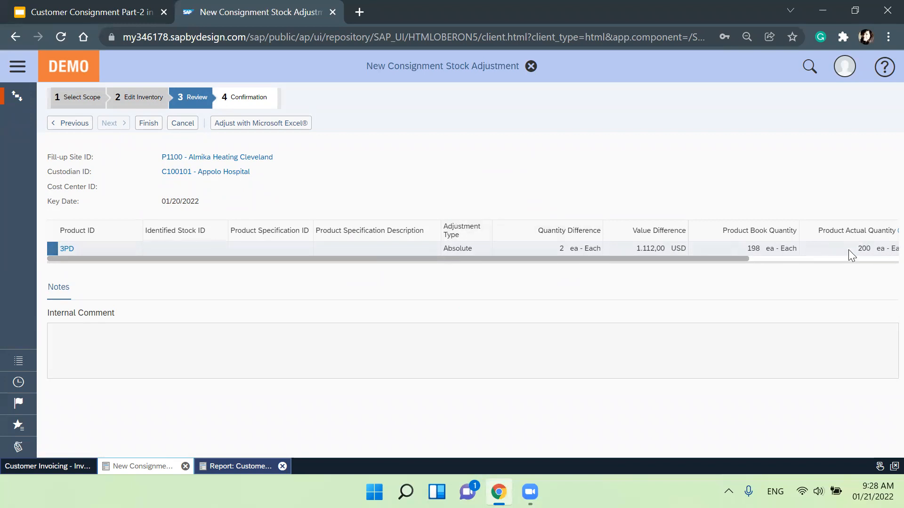
{"action": "left_click", "coordinate": [148, 124]}
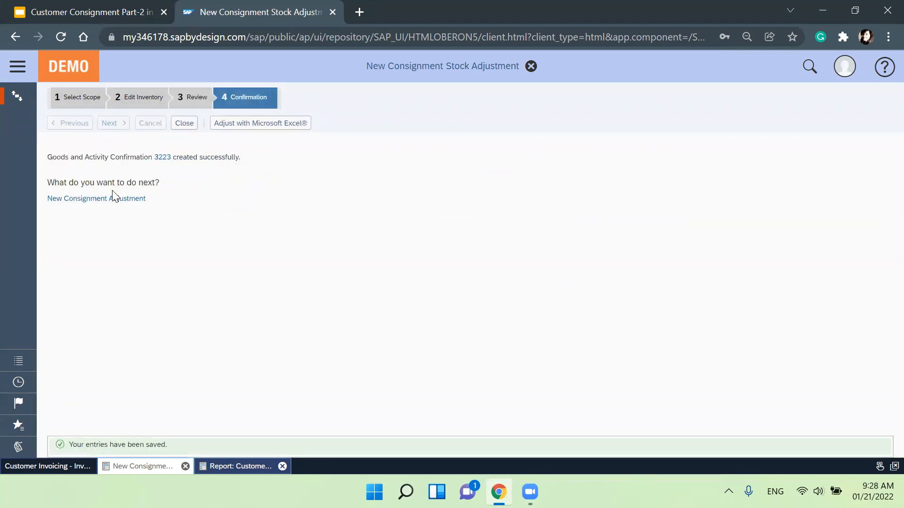
Start a new consignment adjustment for site P1100 and custodian Appolo Hospital, and select product 3PD for inventory editing
{"action": "left_click", "coordinate": [113, 198]}
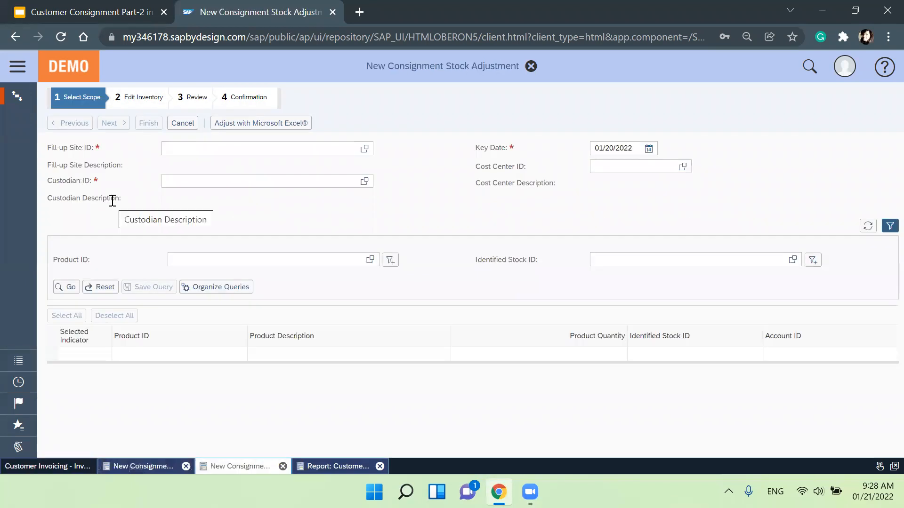
{"action": "left_click", "coordinate": [200, 144]}
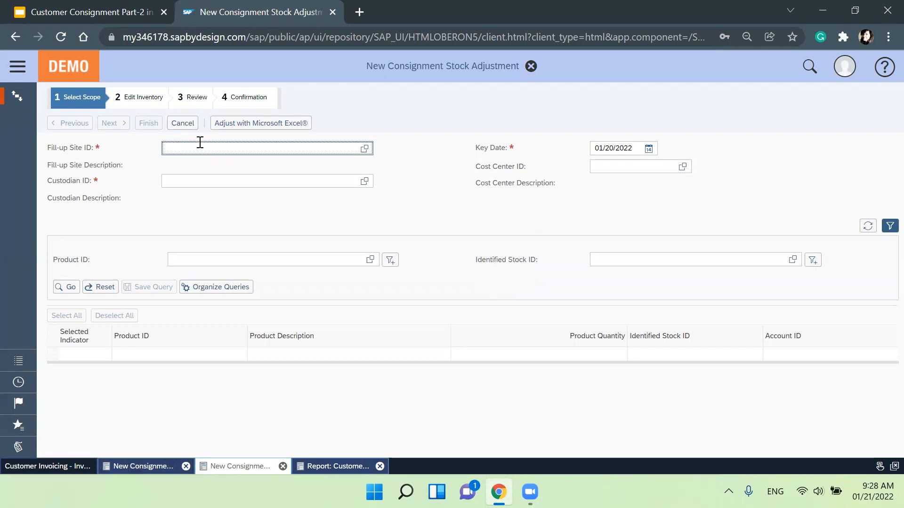
{"action": "type", "text": "p1100"}
{"action": "left_click", "coordinate": [201, 164]}
{"action": "left_click", "coordinate": [207, 180]}
{"action": "type", "text": "appolo"}
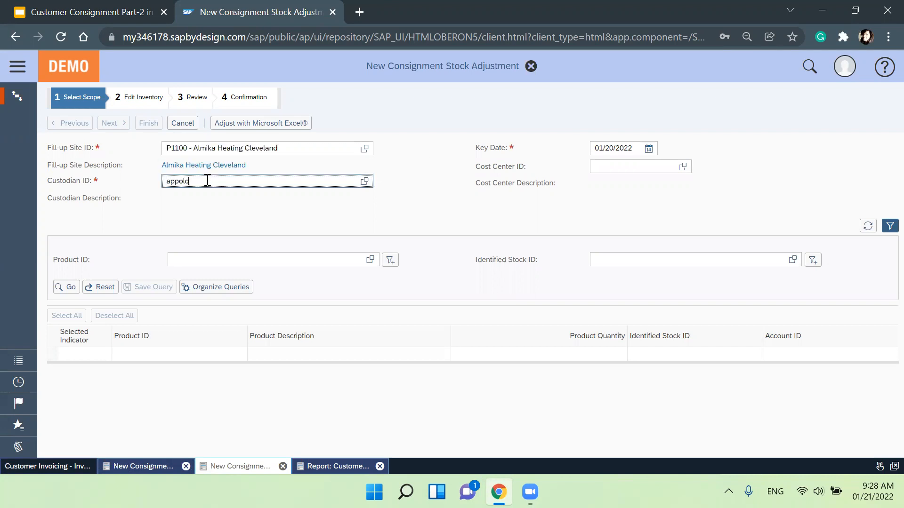
{"action": "left_click", "coordinate": [205, 200]}
{"action": "left_click", "coordinate": [61, 288]}
{"action": "left_click", "coordinate": [84, 354]}
{"action": "left_click", "coordinate": [123, 123]}
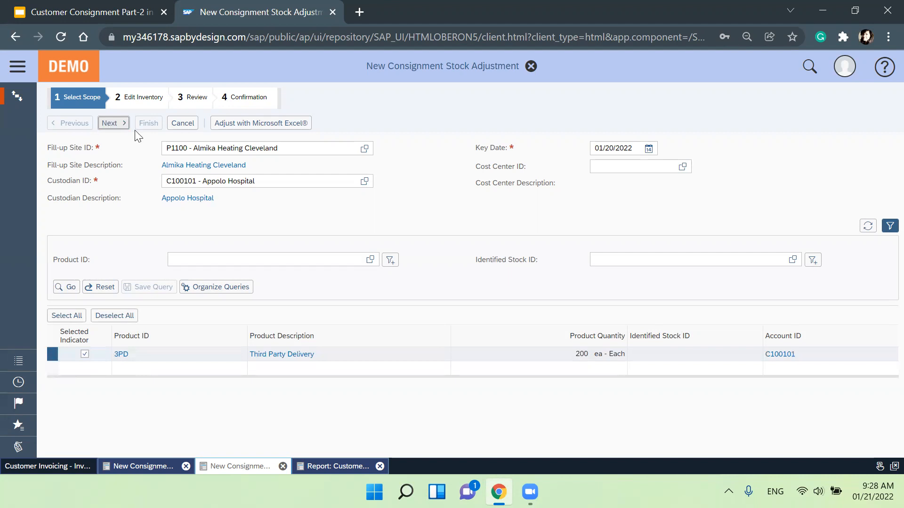
Adjust product 3PD by a Delta Issue of 15 each, review the differences, and finish the adjustment
{"action": "left_click", "coordinate": [326, 252]}
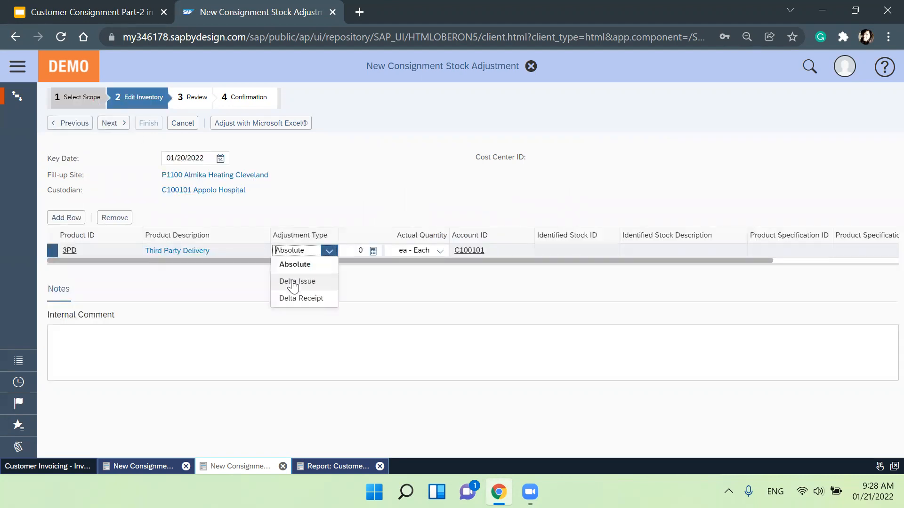
{"action": "left_click", "coordinate": [295, 281]}
{"action": "left_click", "coordinate": [352, 254]}
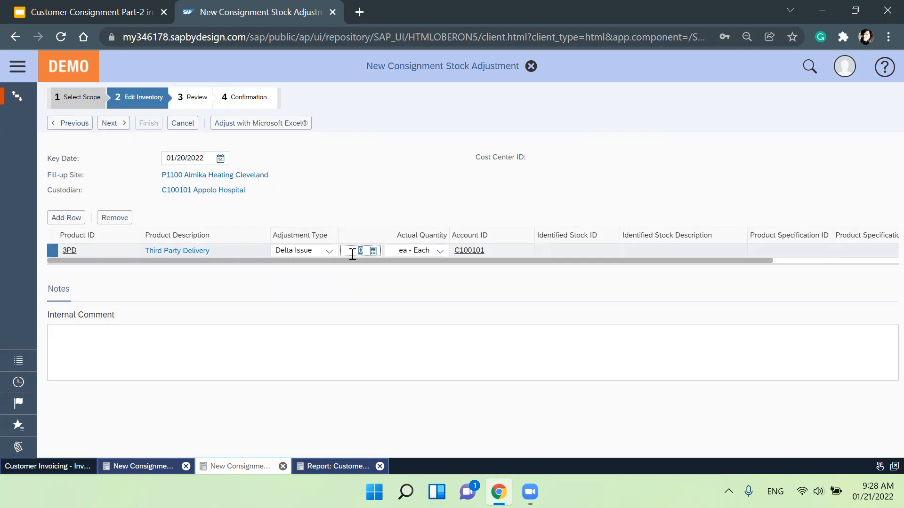
{"action": "type", "text": "15"}
{"action": "left_click", "coordinate": [116, 125]}
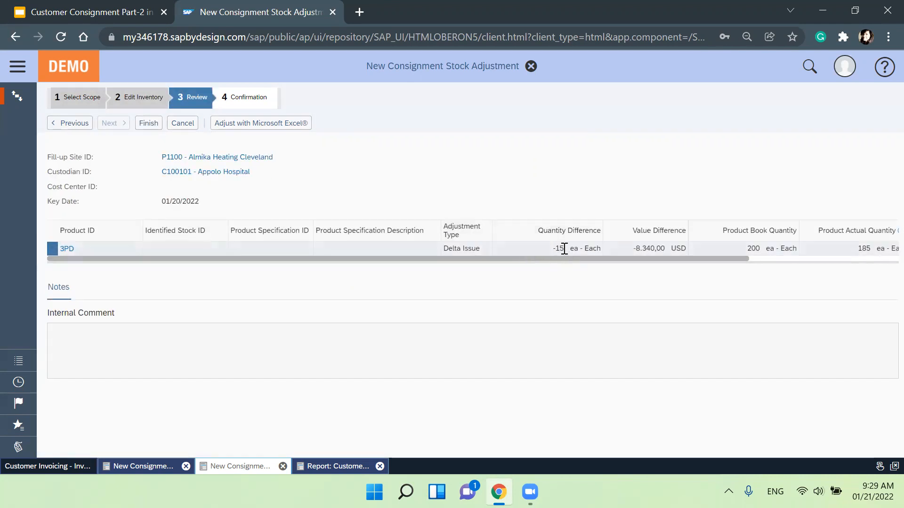
{"action": "left_click_drag", "start_coordinate": [657, 257], "coordinate": [795, 254]}
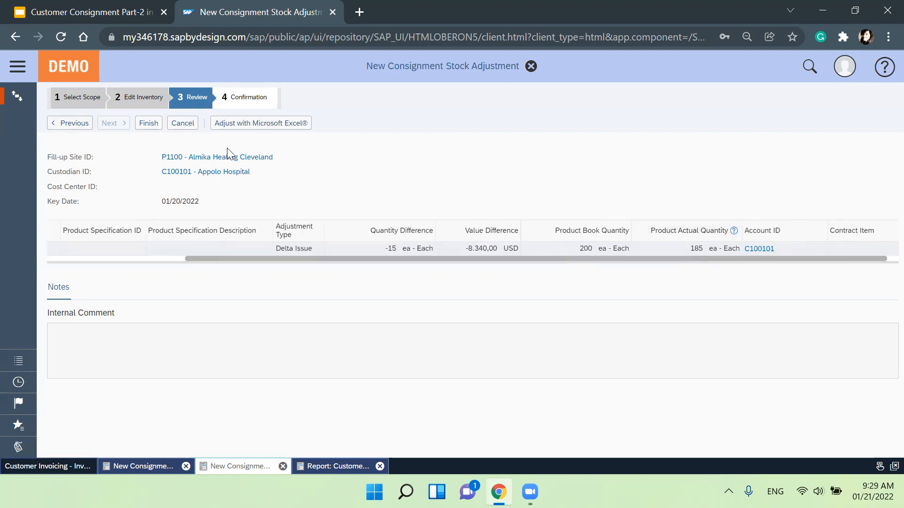
{"action": "left_click", "coordinate": [151, 126]}
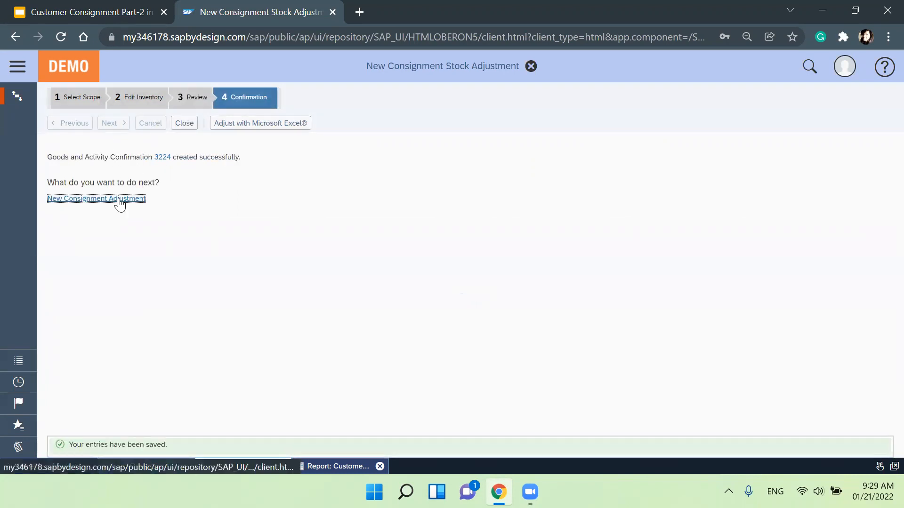
Start another consignment adjustment for fill-up site P1100 and custodian Appolo Hospital, list its stock, and select product 3PD for inventory editing
{"action": "left_click", "coordinate": [118, 199]}
{"action": "left_click", "coordinate": [255, 145]}
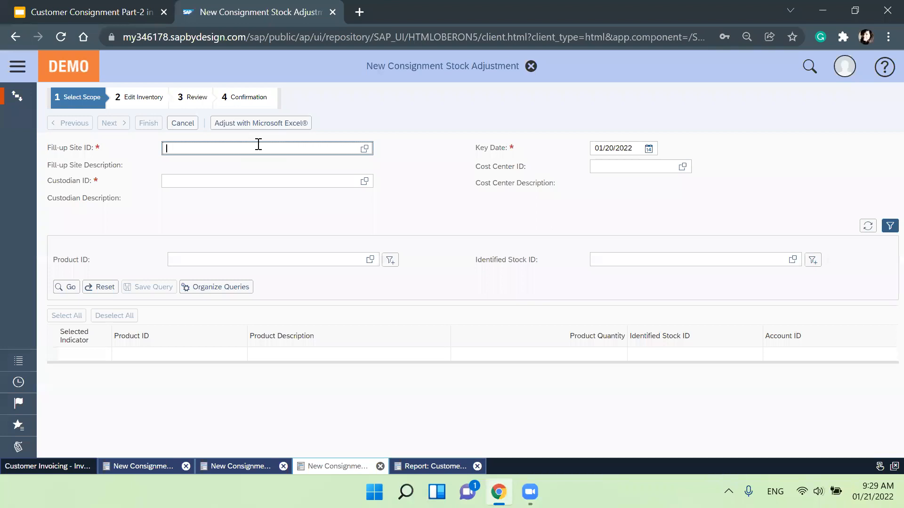
{"action": "type", "text": "p1100"}
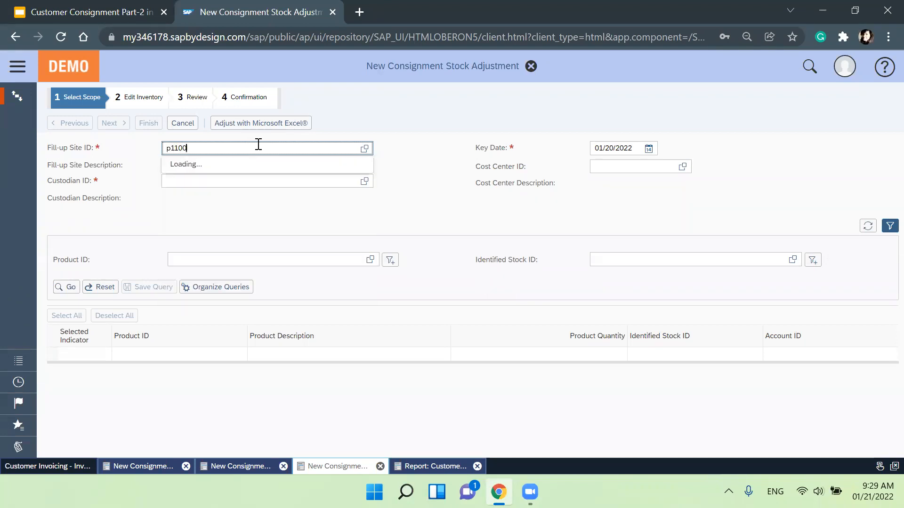
{"action": "left_click", "coordinate": [259, 164]}
{"action": "left_click", "coordinate": [246, 177]}
{"action": "type", "text": "appolo"}
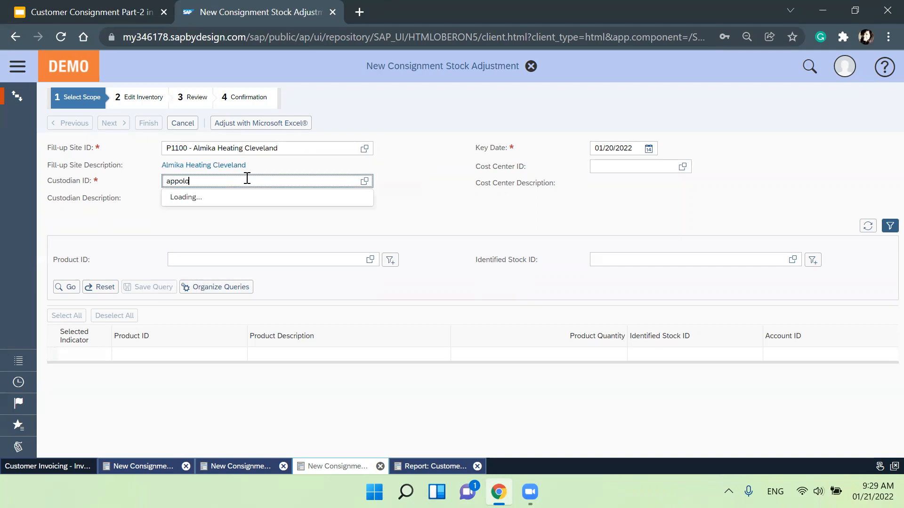
{"action": "left_click", "coordinate": [241, 197]}
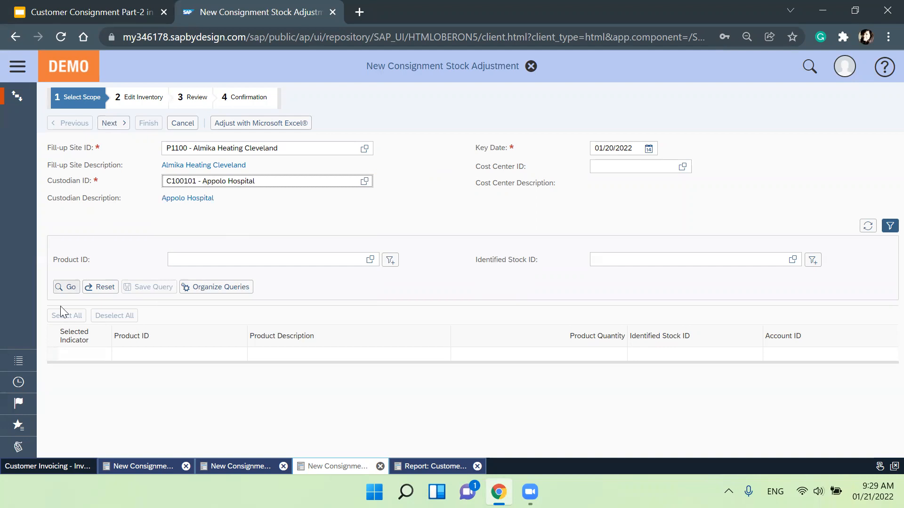
{"action": "left_click", "coordinate": [64, 288]}
{"action": "left_click", "coordinate": [82, 355]}
{"action": "left_click", "coordinate": [104, 126]}
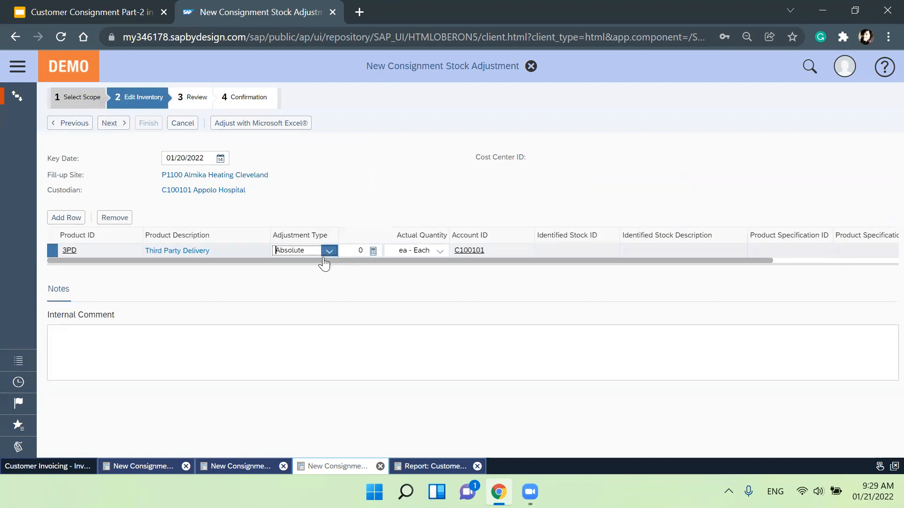
Adjust product 3PD by a Delta Receipt of 65 each, review the differences, finish the adjustment, and close it
{"action": "left_click", "coordinate": [329, 251]}
{"action": "left_click", "coordinate": [293, 299]}
{"action": "left_click", "coordinate": [346, 253]}
{"action": "double_click", "coordinate": [347, 253]}
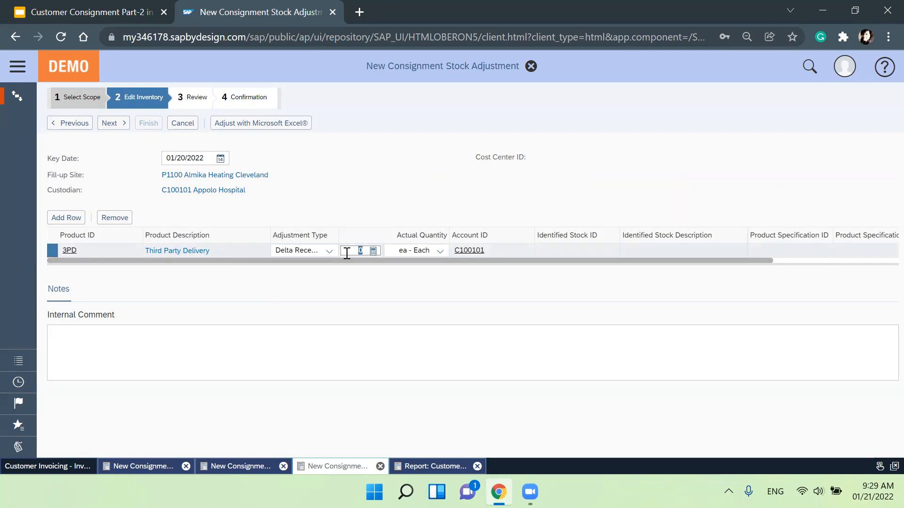
{"action": "type", "text": "65"}
{"action": "left_click", "coordinate": [117, 124]}
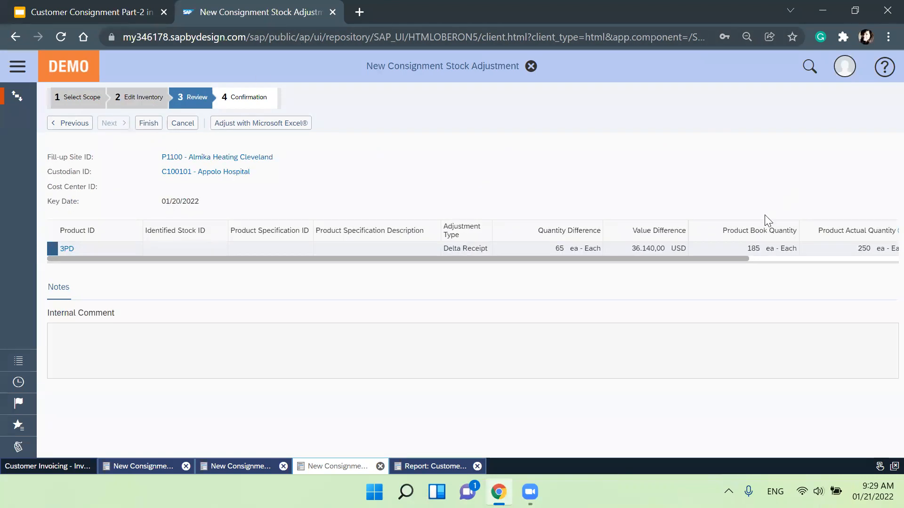
{"action": "left_click_drag", "start_coordinate": [701, 260], "coordinate": [856, 242]}
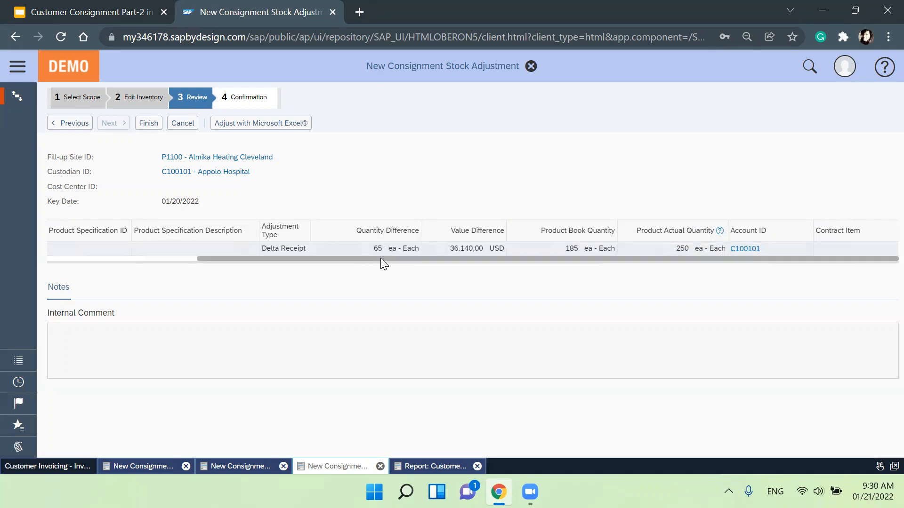
{"action": "left_click_drag", "start_coordinate": [381, 258], "coordinate": [197, 278]}
{"action": "left_click", "coordinate": [142, 125]}
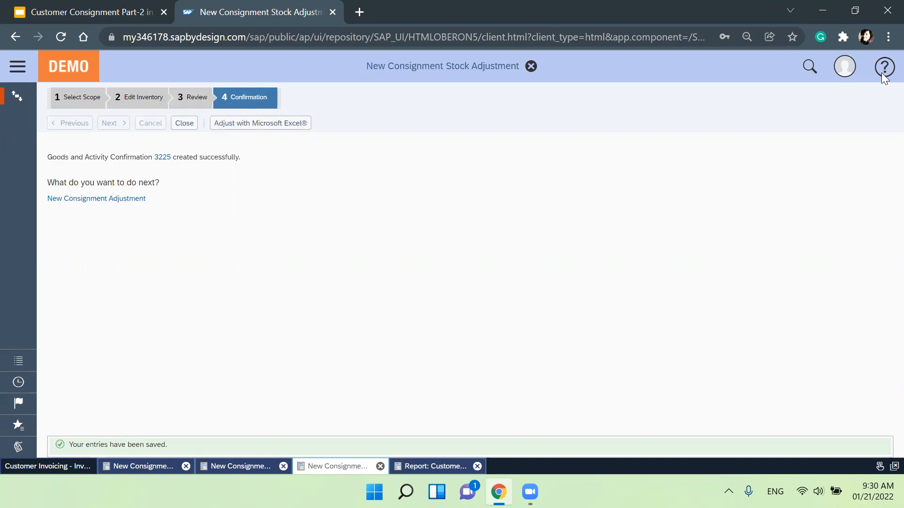
{"action": "left_click", "coordinate": [183, 123]}
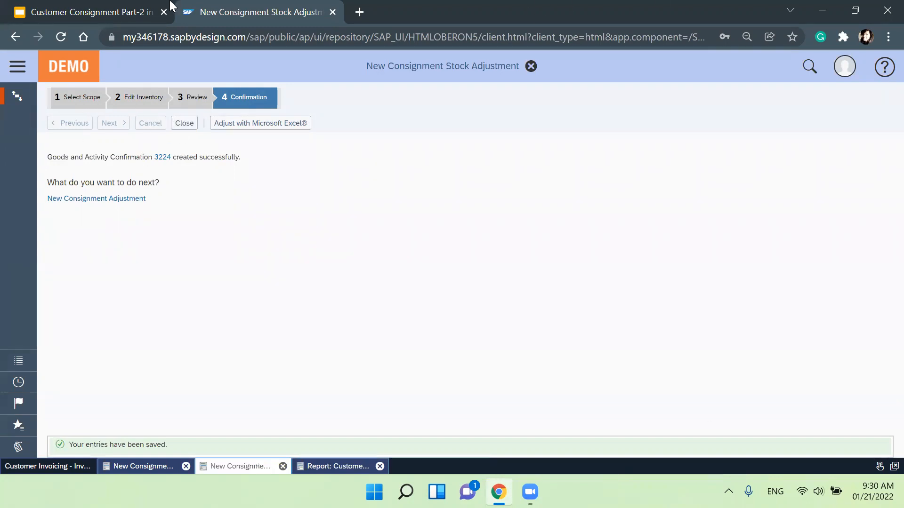
Search the work centers for "stock overview" and open the Stock Overview under Inbound Logistics
{"action": "left_click", "coordinate": [18, 70]}
{"action": "triple_click", "coordinate": [62, 422]}
{"action": "type", "text": "stock over"}
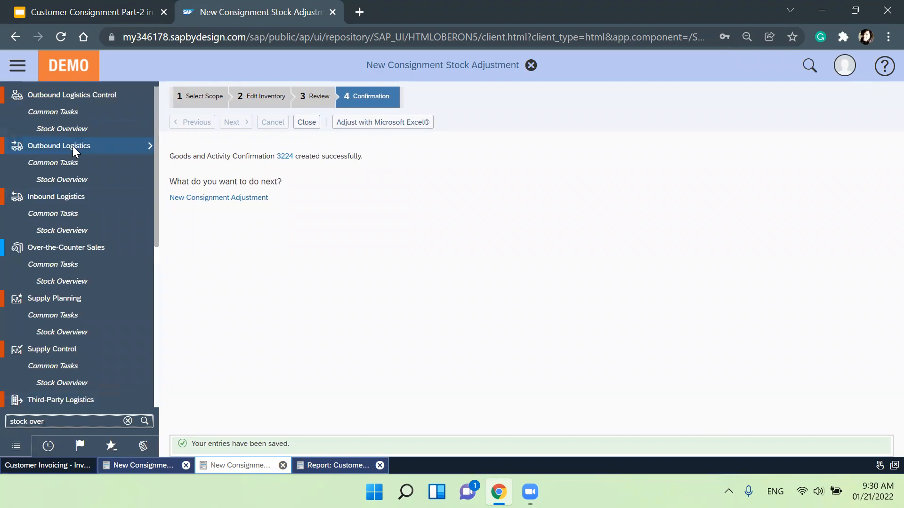
{"action": "type", "text": "view"}
{"action": "left_click", "coordinate": [80, 226]}
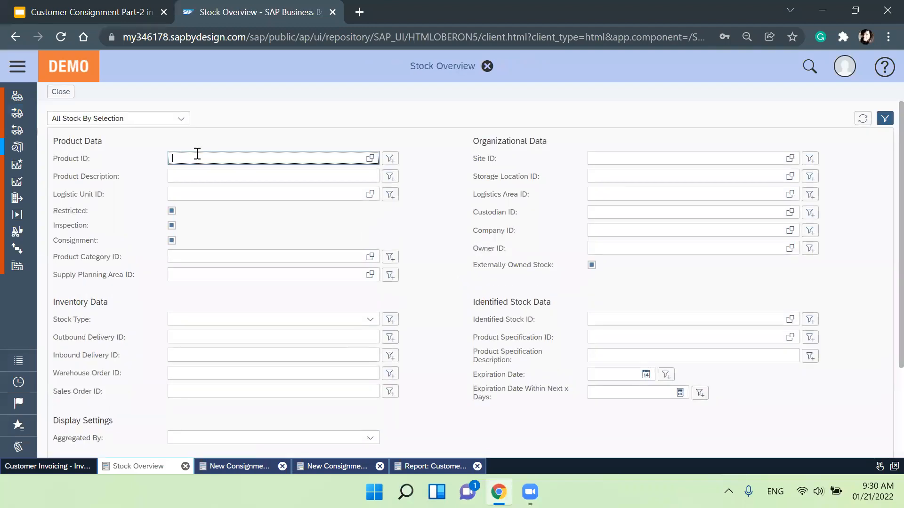
List all stock of product ID 3PD and examine the details of its pre-delivered consignment and warehouse rows
{"action": "type", "text": "3pd"}
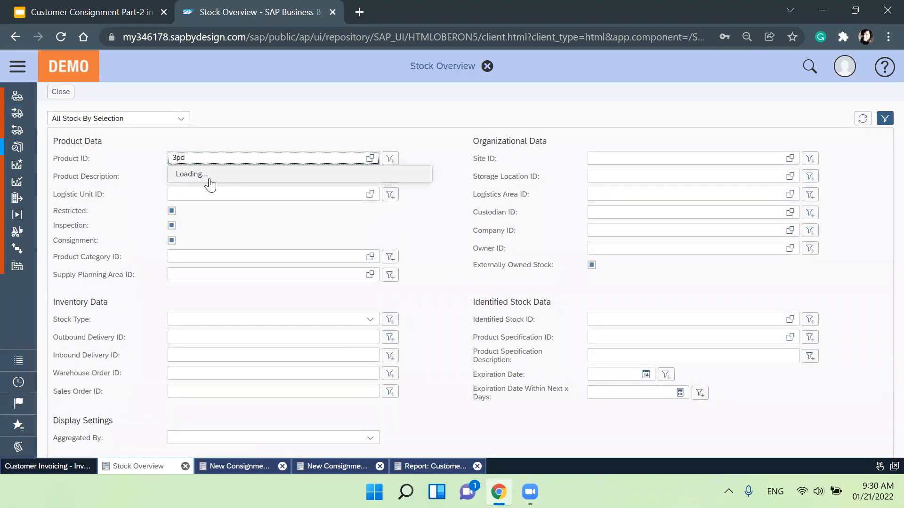
{"action": "left_click", "coordinate": [210, 183]}
{"action": "scroll", "coordinate": [61, 316], "scroll_direction": "down", "scroll_amount": 3}
{"action": "left_click", "coordinate": [73, 345]}
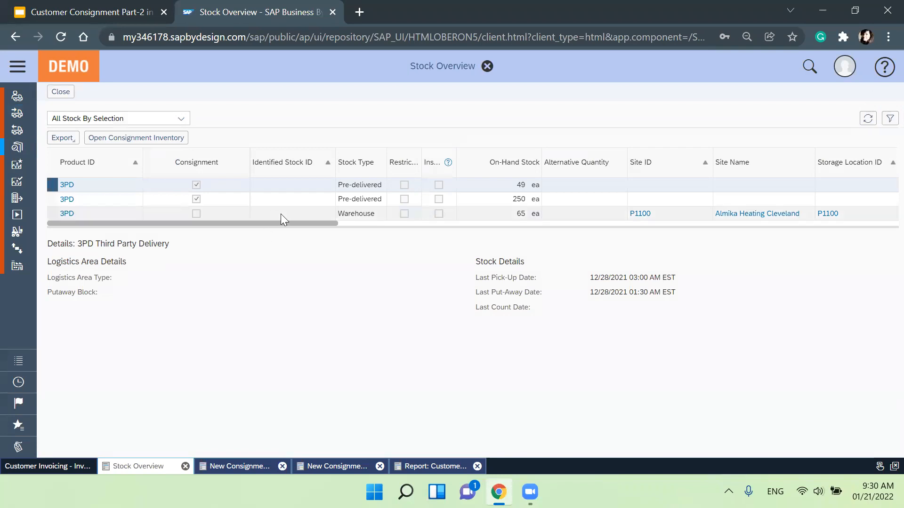
{"action": "left_click", "coordinate": [281, 201]}
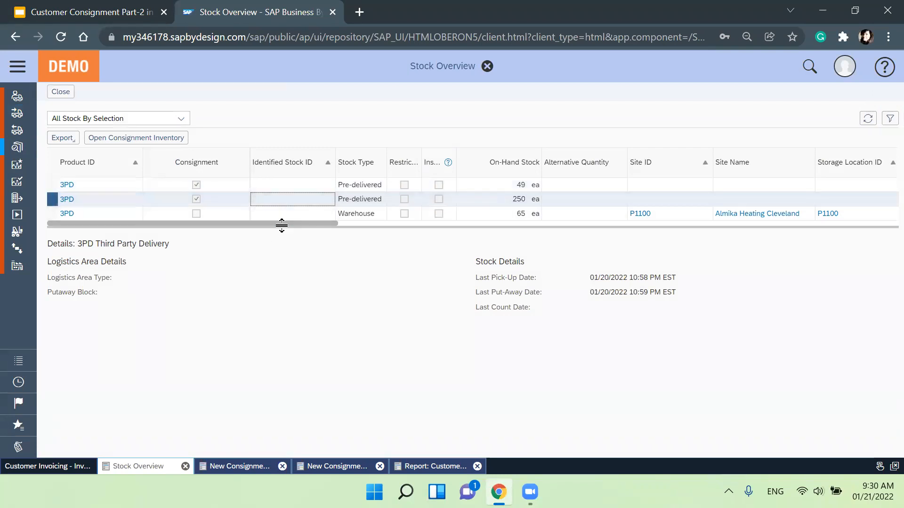
{"action": "left_click_drag", "start_coordinate": [275, 224], "coordinate": [179, 240]}
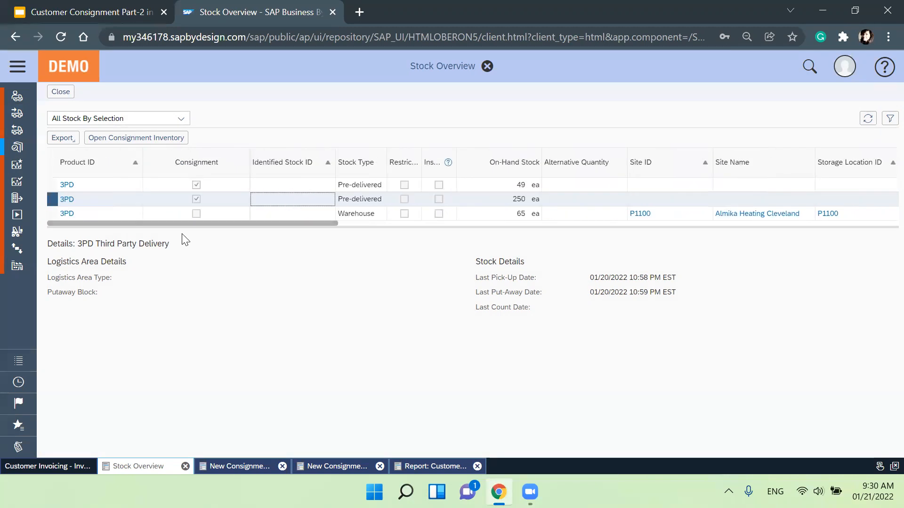
{"action": "left_click", "coordinate": [234, 266]}
{"action": "left_click", "coordinate": [289, 216]}
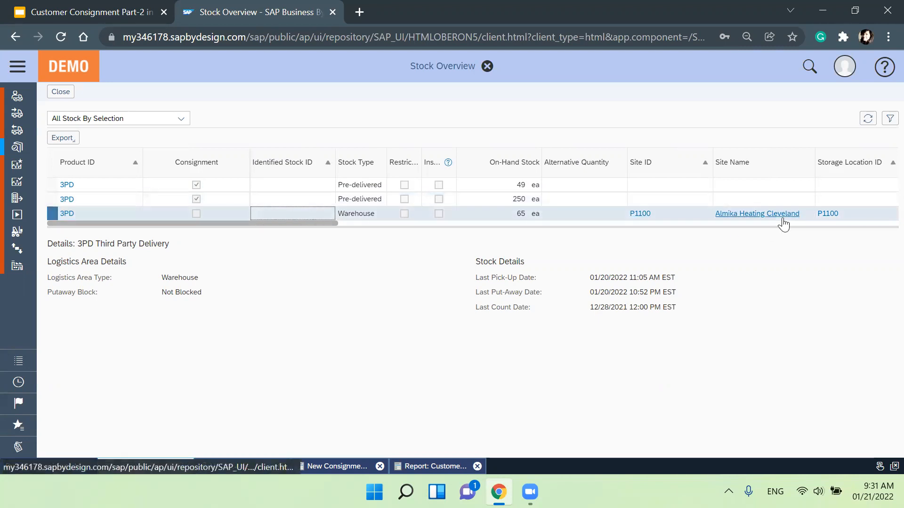
{"action": "left_click", "coordinate": [290, 315]}
{"action": "left_click_drag", "start_coordinate": [267, 225], "coordinate": [77, 257]}
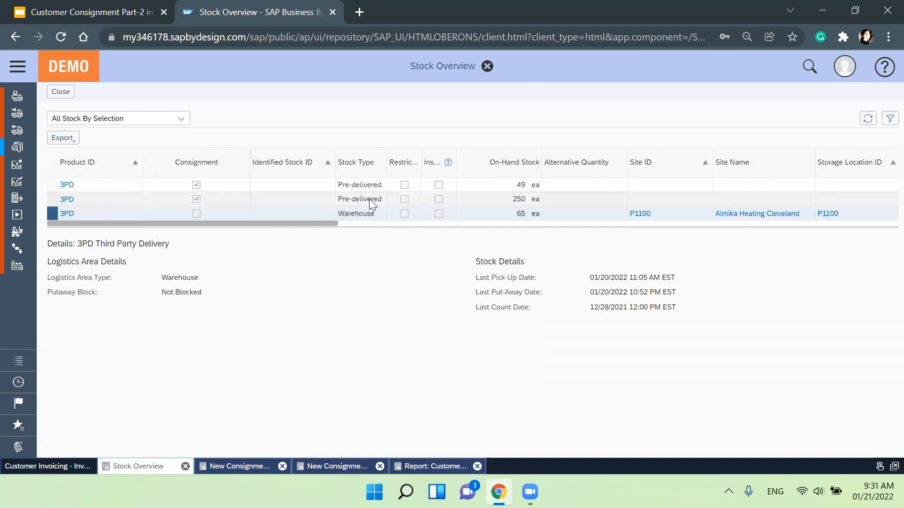
{"action": "left_click_drag", "start_coordinate": [220, 224], "coordinate": [202, 226]}
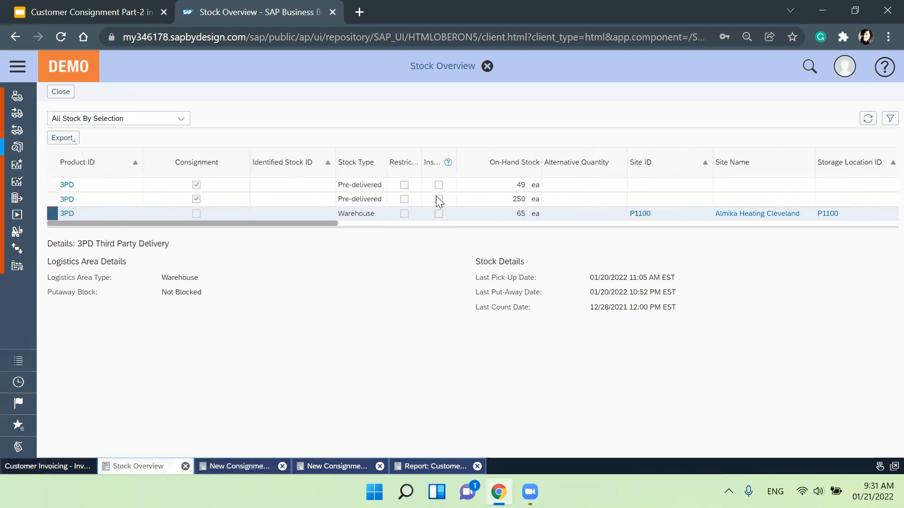
Search the work centers for "consignm" and open the Consignment Stock Overview under Physical Inventory
{"action": "left_click", "coordinate": [18, 67]}
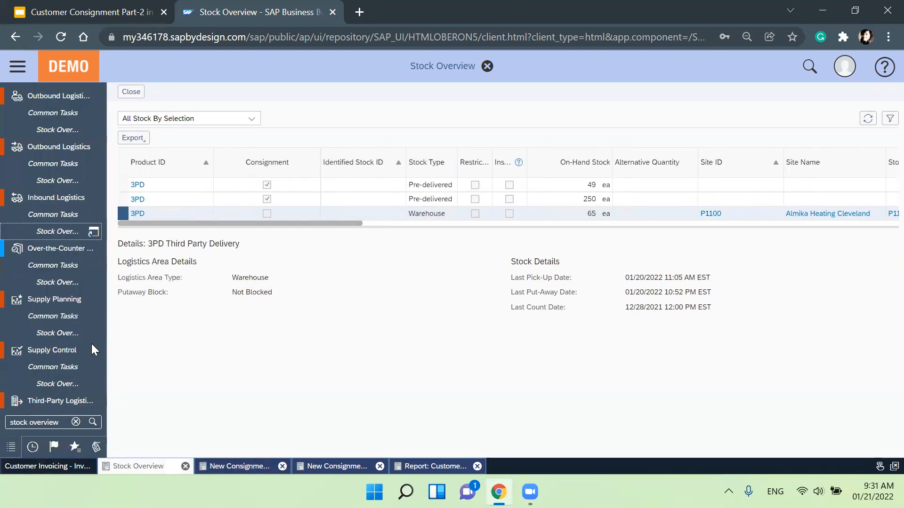
{"action": "left_click", "coordinate": [69, 420]}
{"action": "type", "text": "consignm"}
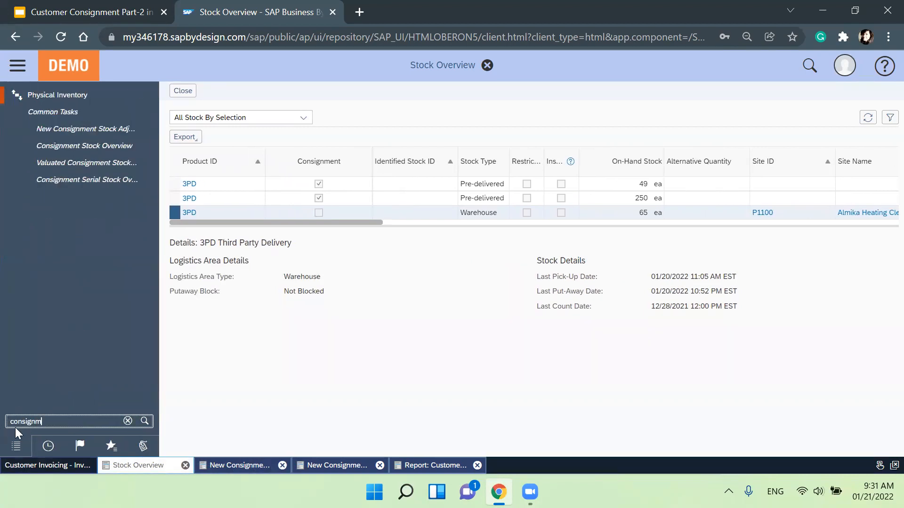
{"action": "left_click", "coordinate": [96, 149]}
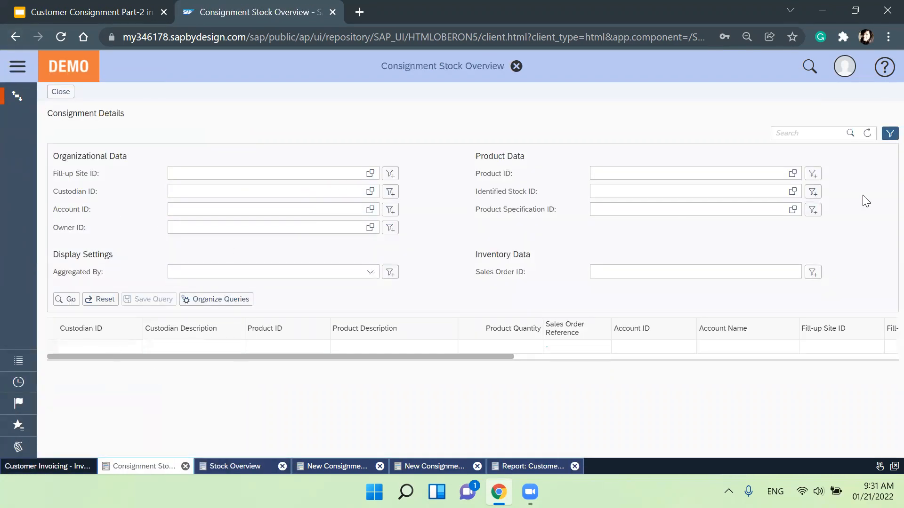
Filter the consignment details by custodian Appolo Hospital and examine the row's product quantity, account, fill-up site, and owner
{"action": "left_click", "coordinate": [749, 174]}
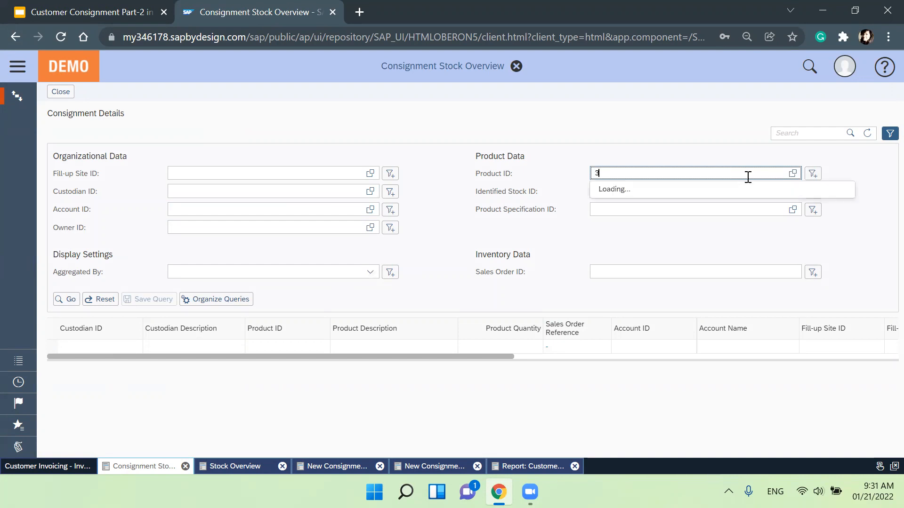
{"action": "left_click", "coordinate": [313, 191]}
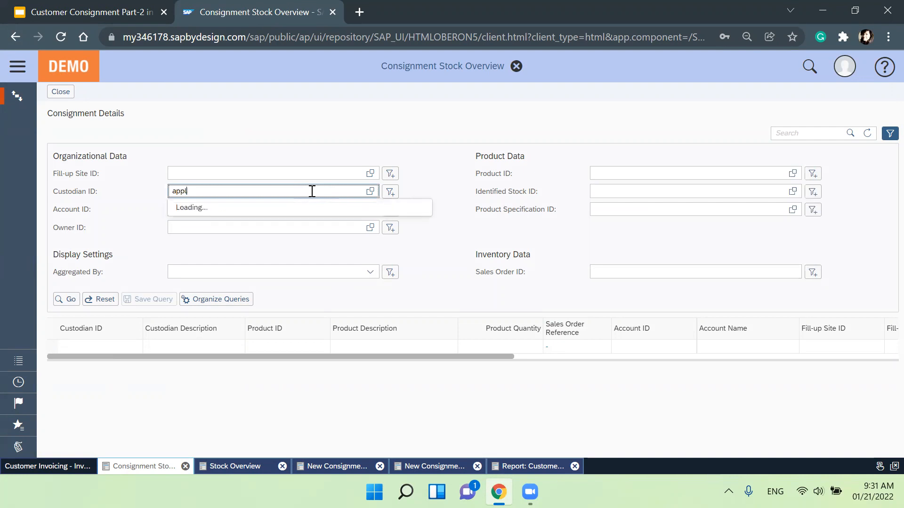
{"action": "key", "text": "BackSpace"}
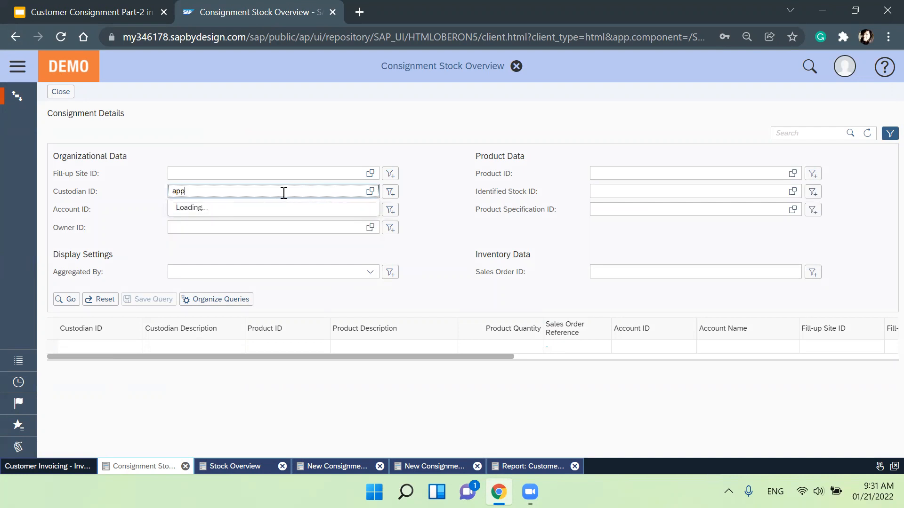
{"action": "left_click", "coordinate": [216, 242]}
{"action": "left_click", "coordinate": [71, 300]}
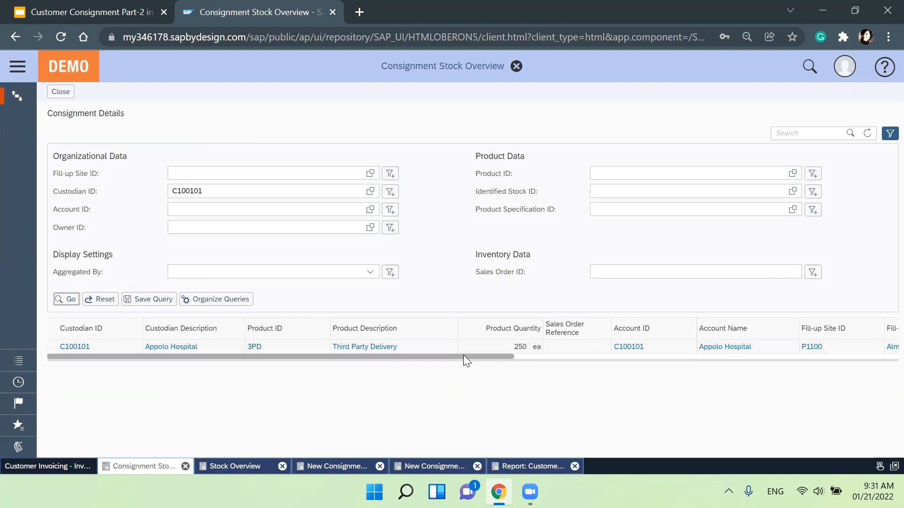
{"action": "left_click_drag", "start_coordinate": [464, 355], "coordinate": [575, 357]}
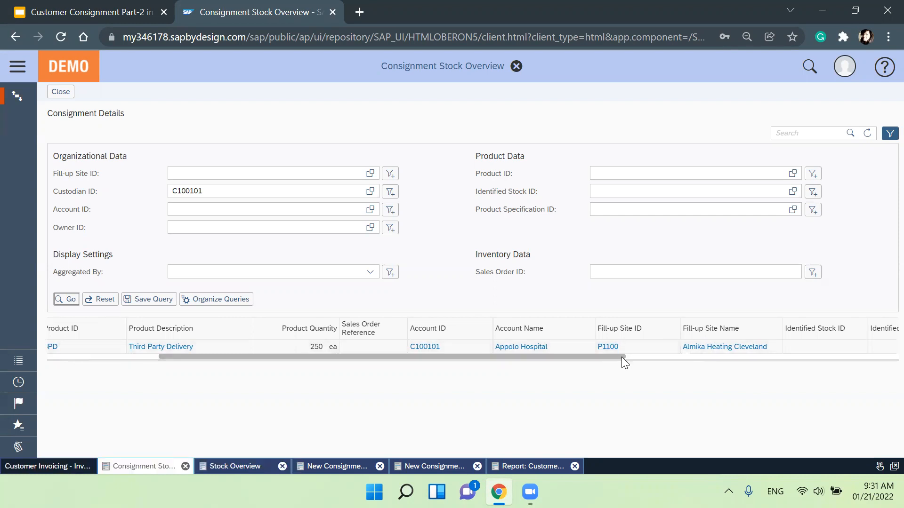
{"action": "left_click_drag", "start_coordinate": [617, 356], "coordinate": [823, 357]}
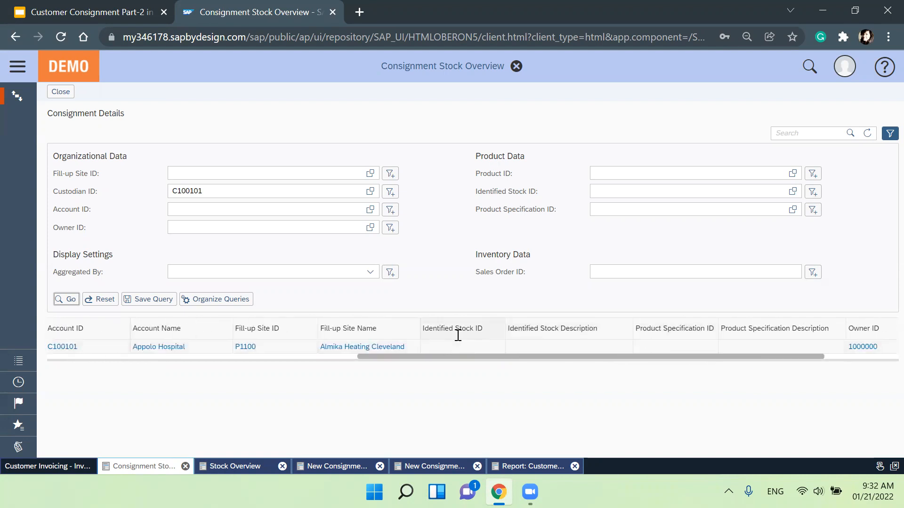
{"action": "left_click_drag", "start_coordinate": [465, 356], "coordinate": [573, 365]}
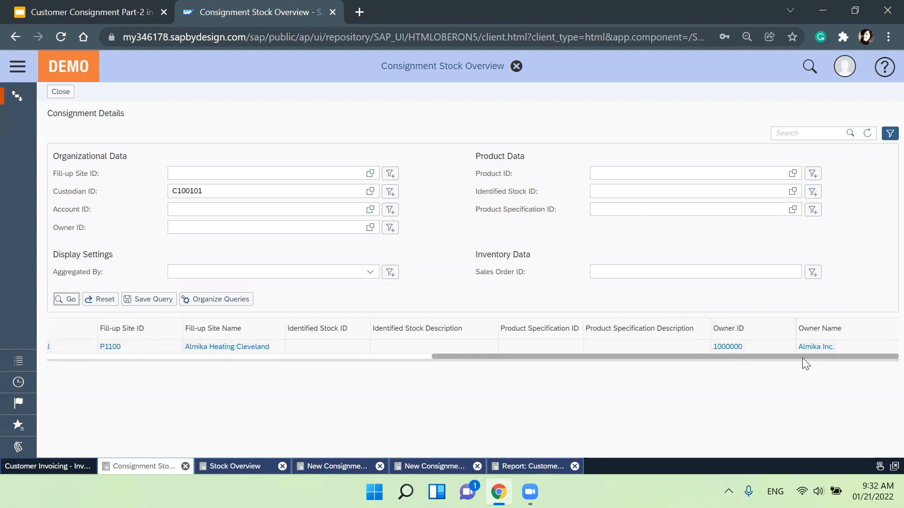
{"action": "left_click_drag", "start_coordinate": [802, 358], "coordinate": [472, 356]}
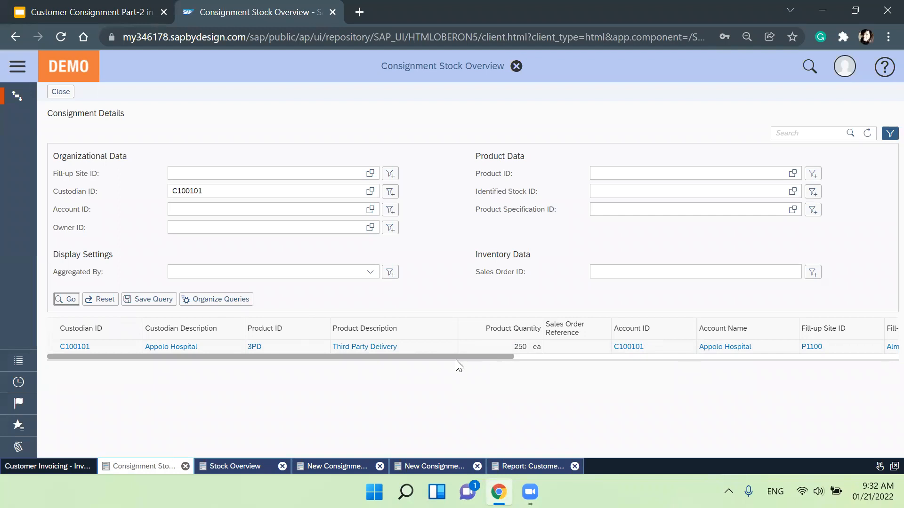
{"action": "left_click", "coordinate": [418, 404]}
Search the work centers for "journal en", open the General Ledger's Journal Entries, and look through today's postings
{"action": "left_click", "coordinate": [20, 66]}
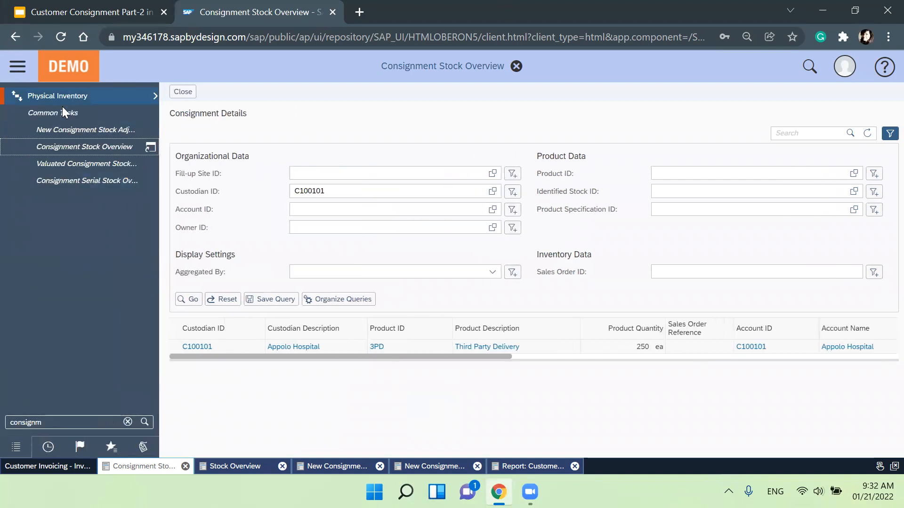
{"action": "left_click", "coordinate": [97, 421]}
{"action": "type", "text": "journal en"}
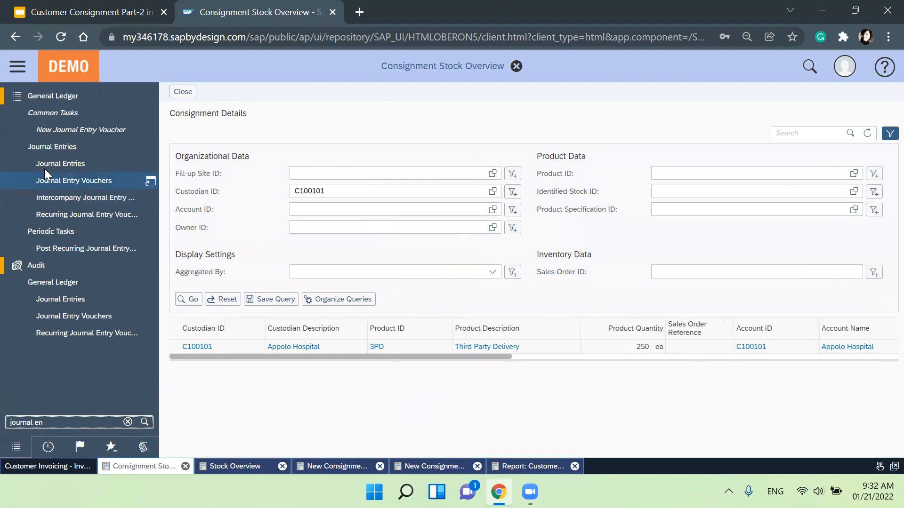
{"action": "left_click", "coordinate": [64, 164]}
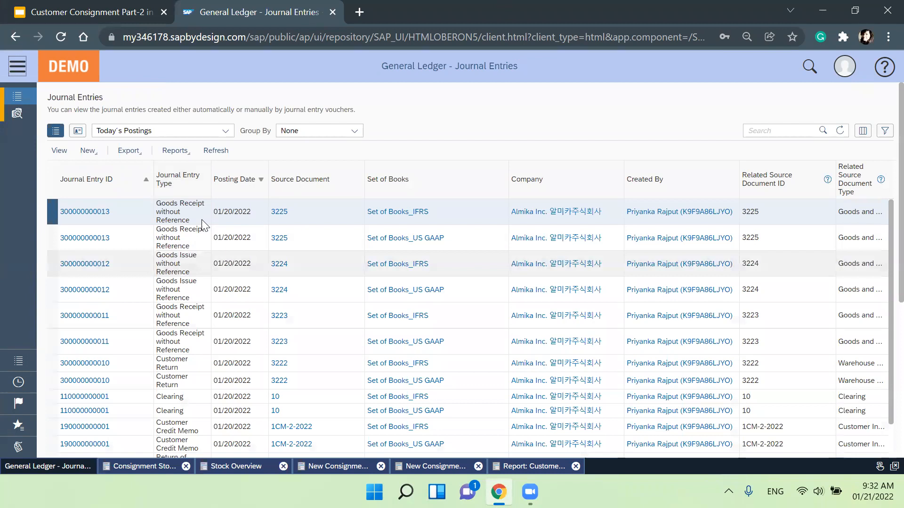
{"action": "scroll", "coordinate": [571, 317], "scroll_direction": "down", "scroll_amount": 5}
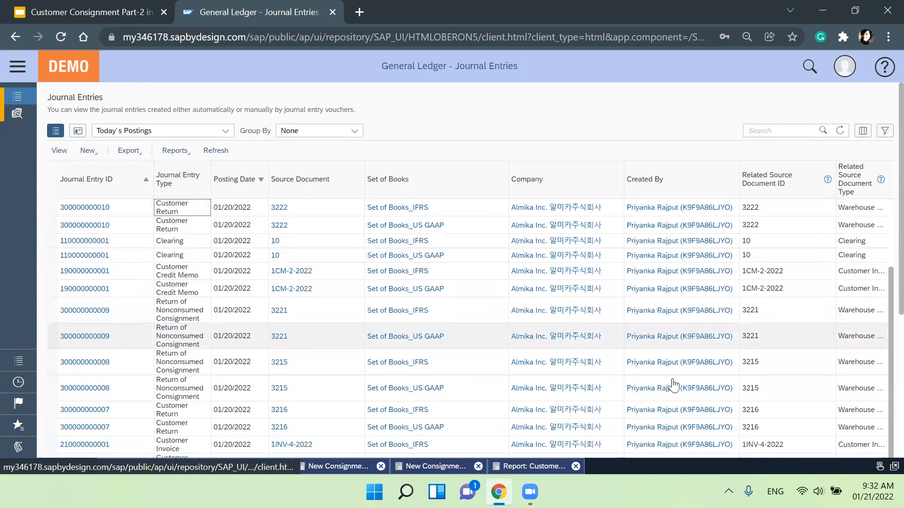
{"action": "scroll", "coordinate": [536, 113], "scroll_direction": "down", "scroll_amount": 3}
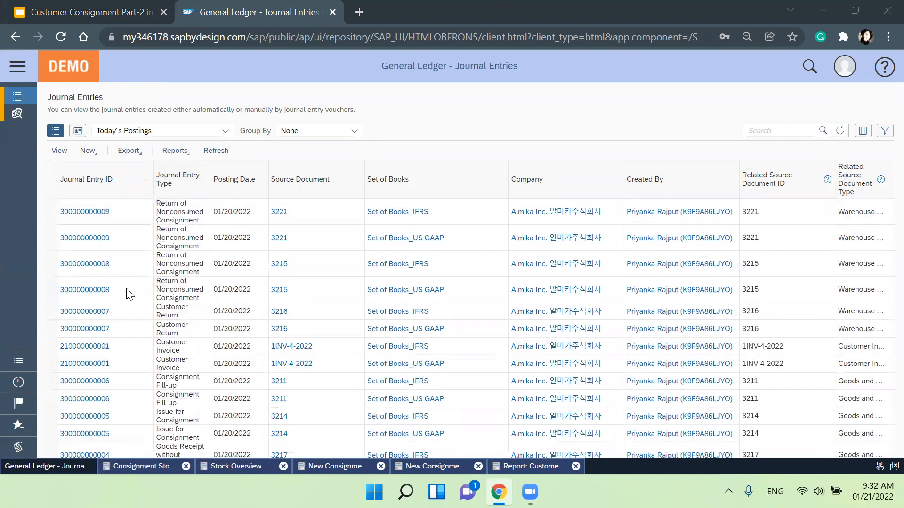
{"action": "scroll", "coordinate": [754, 259], "scroll_direction": "down", "scroll_amount": 3}
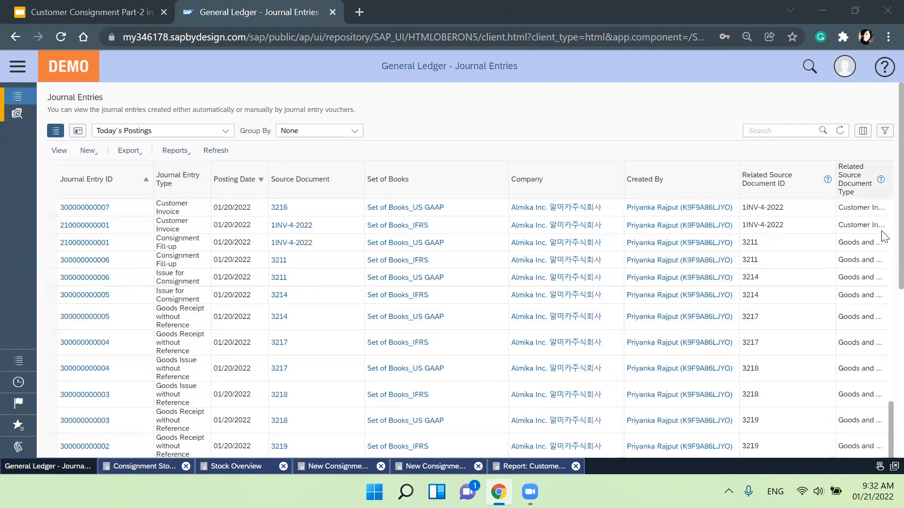
{"action": "scroll", "coordinate": [884, 236], "scroll_direction": "down", "scroll_amount": 10}
{"action": "scroll", "coordinate": [191, 197], "scroll_direction": "up", "scroll_amount": 10}
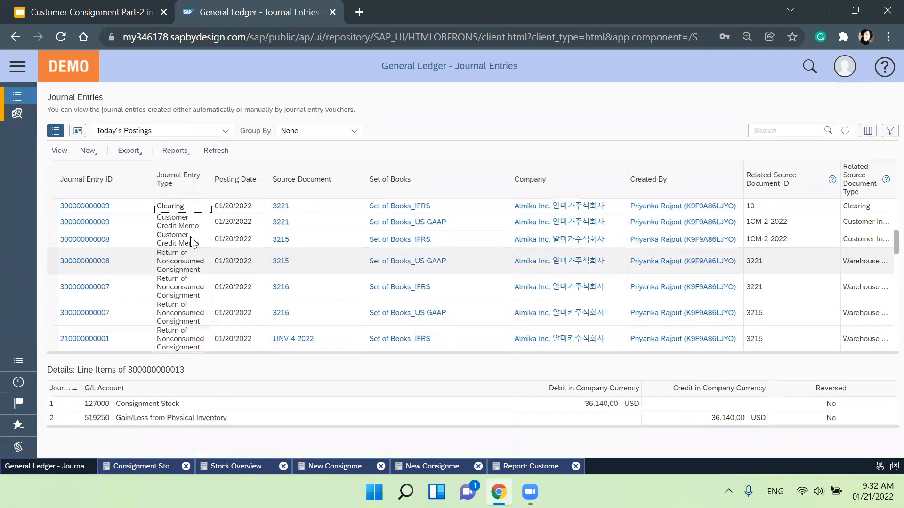
{"action": "scroll", "coordinate": [191, 236], "scroll_direction": "up", "scroll_amount": 5}
{"action": "left_click_drag", "start_coordinate": [141, 377], "coordinate": [143, 256]}
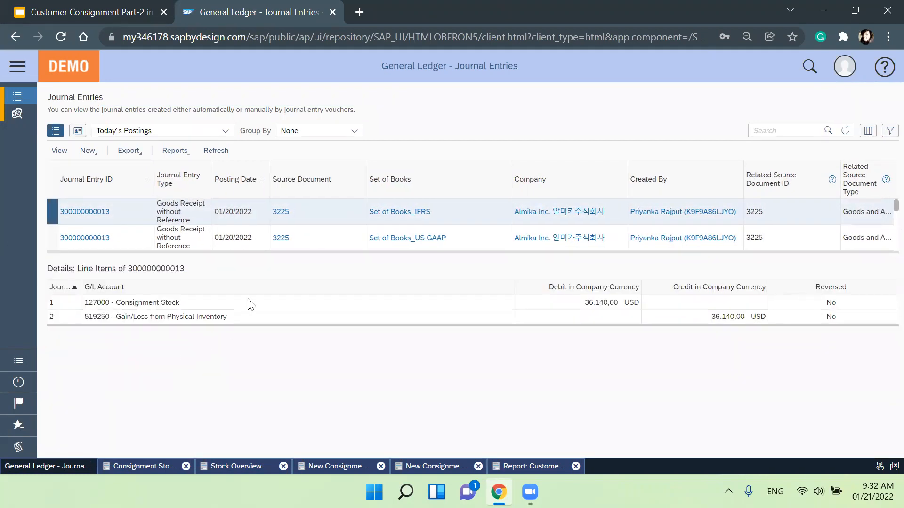
{"action": "left_click", "coordinate": [249, 303]}
{"action": "left_click", "coordinate": [245, 318]}
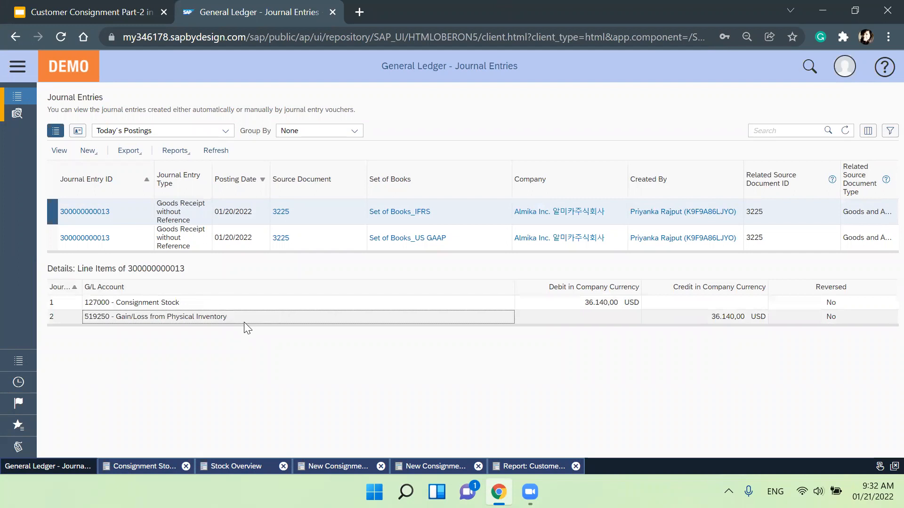
{"action": "left_click", "coordinate": [56, 152]}
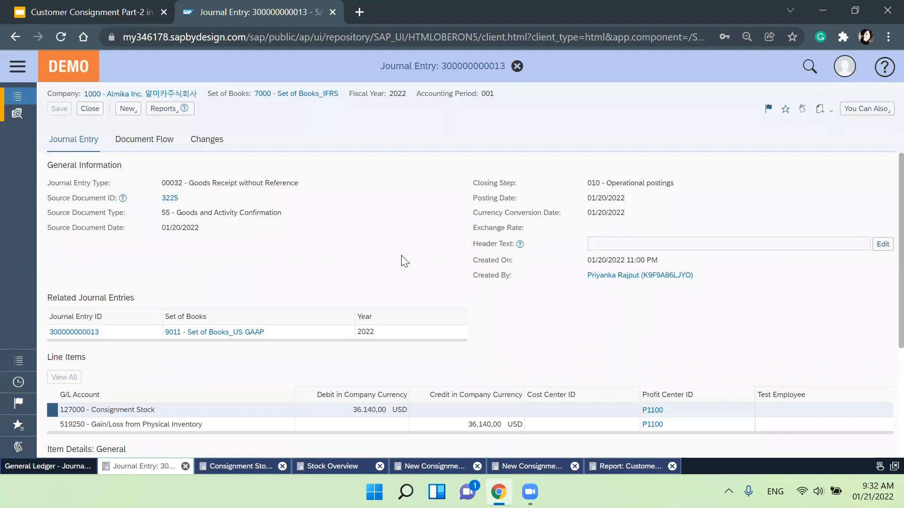
{"action": "scroll", "coordinate": [402, 282], "scroll_direction": "down", "scroll_amount": 3}
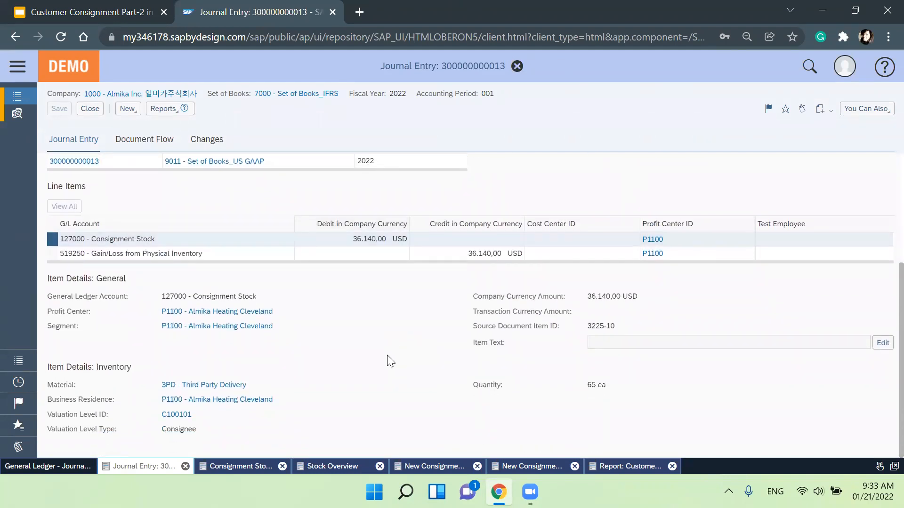
{"action": "scroll", "coordinate": [387, 356], "scroll_direction": "up", "scroll_amount": 3}
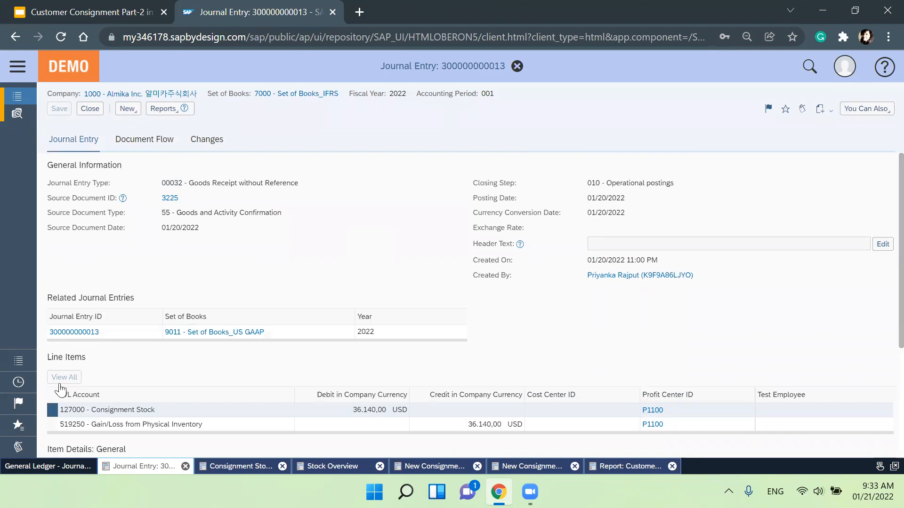
{"action": "left_click", "coordinate": [66, 468]}
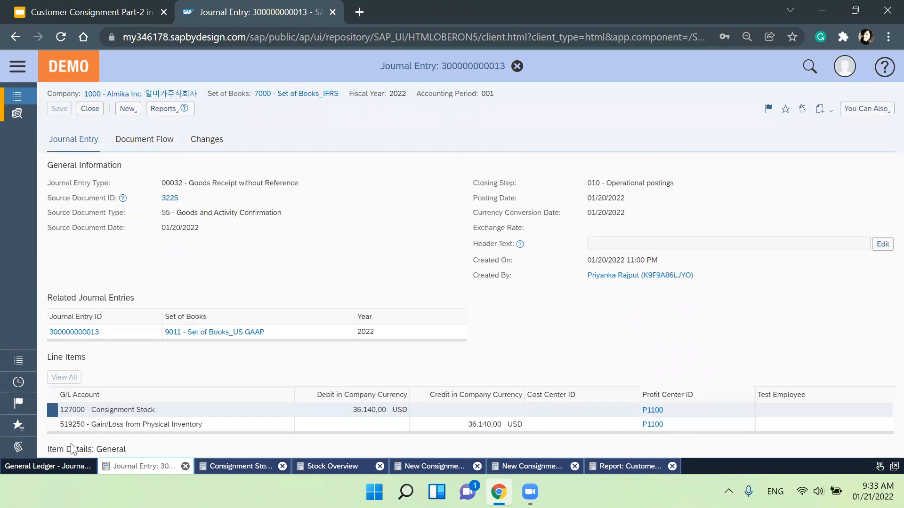
Examine the line items of the customer return, clearing and goods issue journal entries in today's postings
{"action": "scroll", "coordinate": [190, 236], "scroll_direction": "down", "scroll_amount": 3}
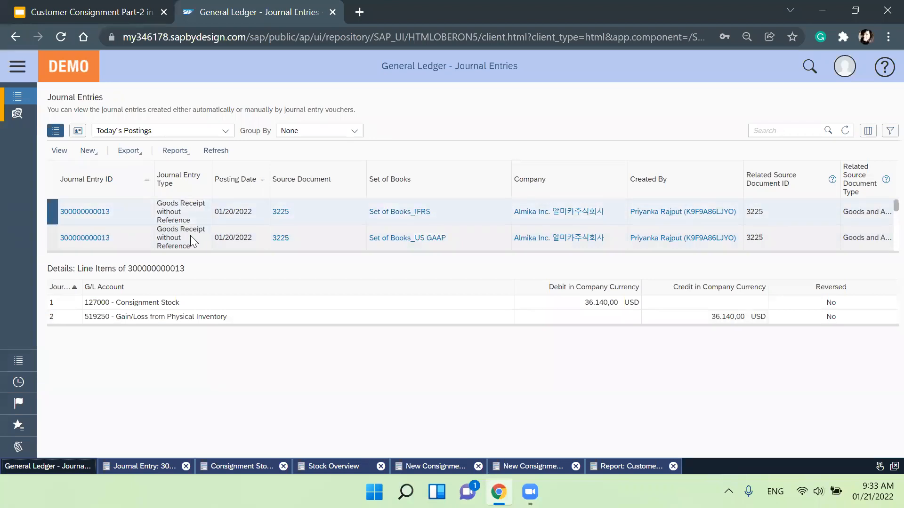
{"action": "scroll", "coordinate": [190, 236], "scroll_direction": "down", "scroll_amount": 1}
{"action": "left_click", "coordinate": [190, 236]}
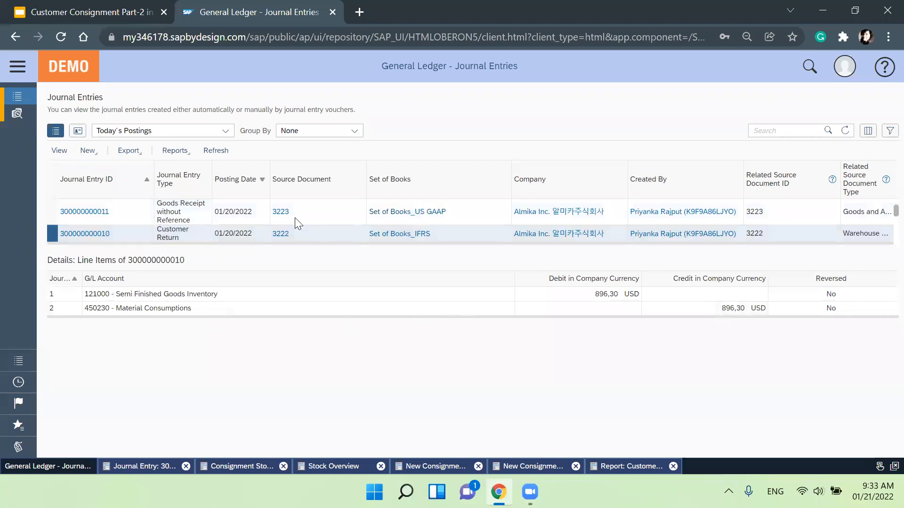
{"action": "scroll", "coordinate": [187, 222], "scroll_direction": "down", "scroll_amount": 1}
{"action": "scroll", "coordinate": [186, 222], "scroll_direction": "down", "scroll_amount": 1}
{"action": "left_click", "coordinate": [186, 223]}
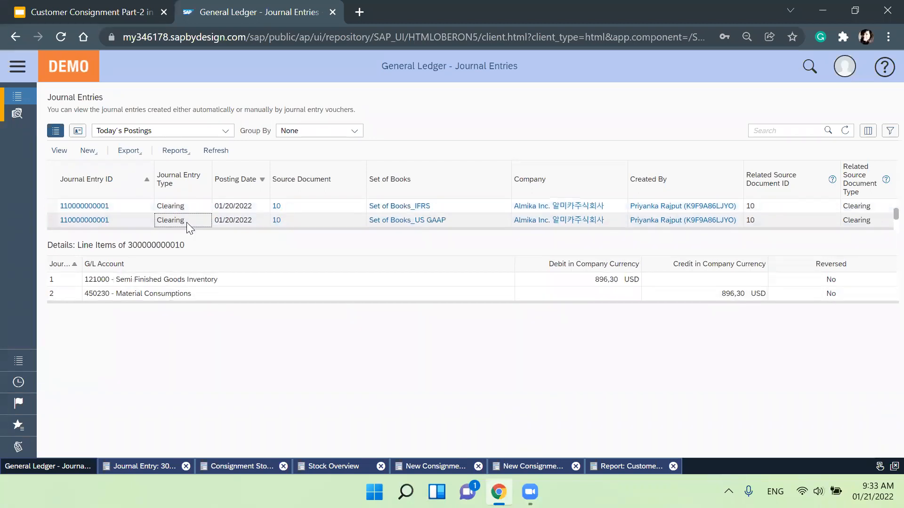
{"action": "scroll", "coordinate": [212, 214], "scroll_direction": "up", "scroll_amount": 4}
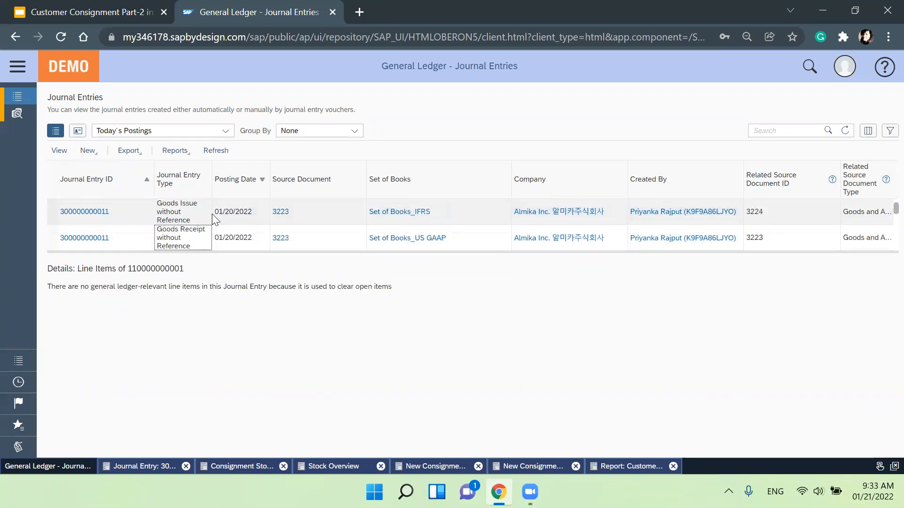
{"action": "left_click", "coordinate": [90, 216]}
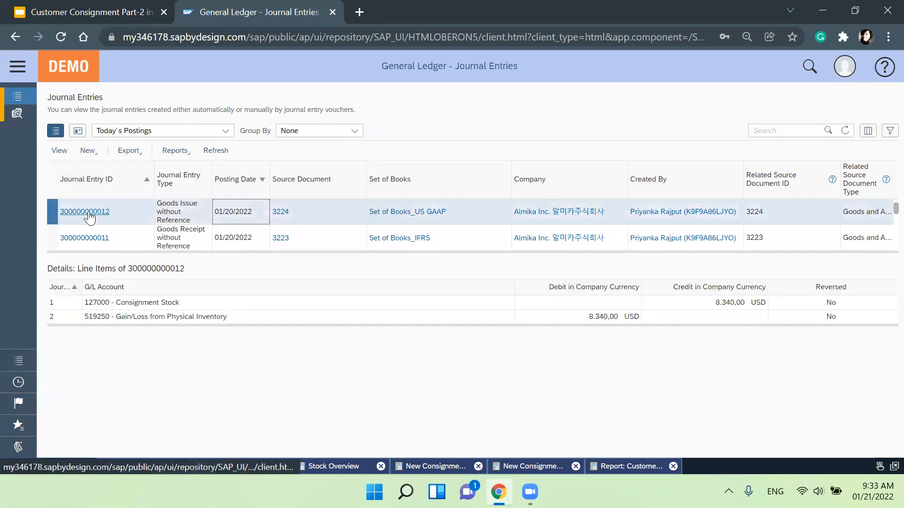
{"action": "scroll", "coordinate": [89, 216], "scroll_direction": "down", "scroll_amount": 1}
{"action": "left_click", "coordinate": [95, 234]}
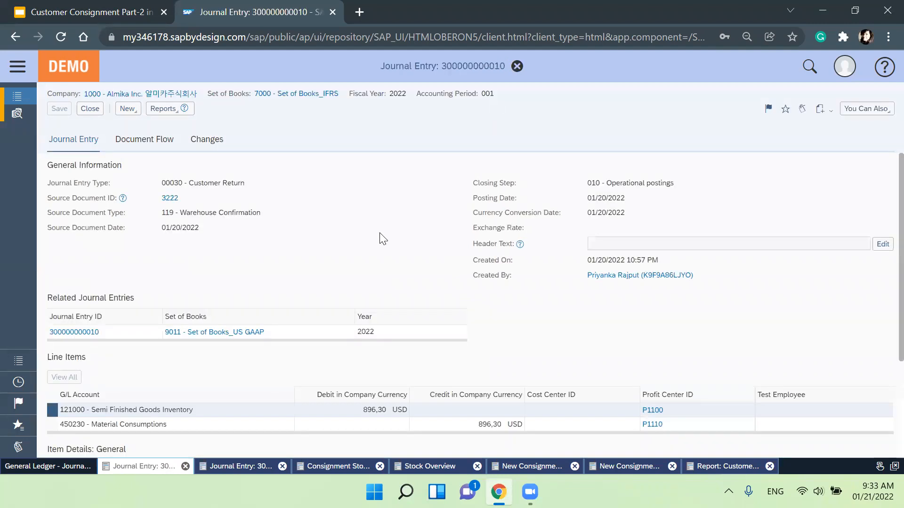
{"action": "scroll", "coordinate": [380, 233], "scroll_direction": "down", "scroll_amount": 3}
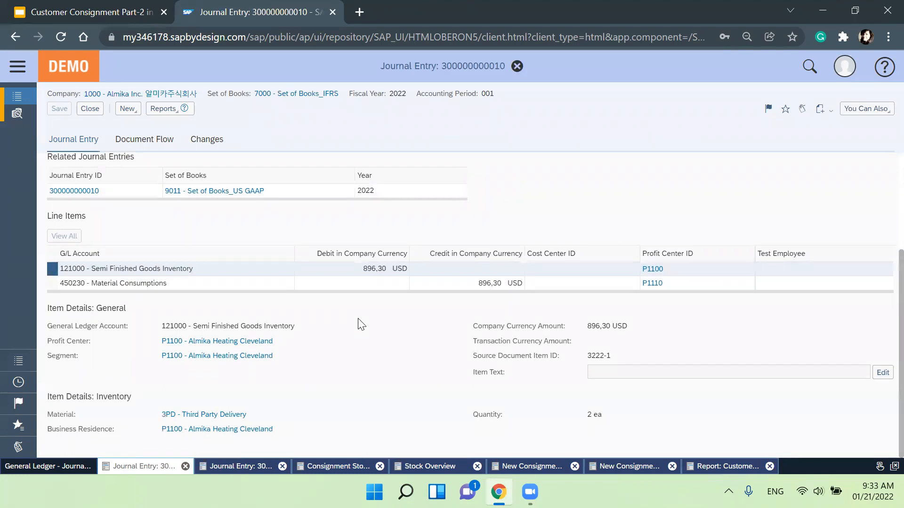
{"action": "scroll", "coordinate": [374, 350], "scroll_direction": "up", "scroll_amount": 3}
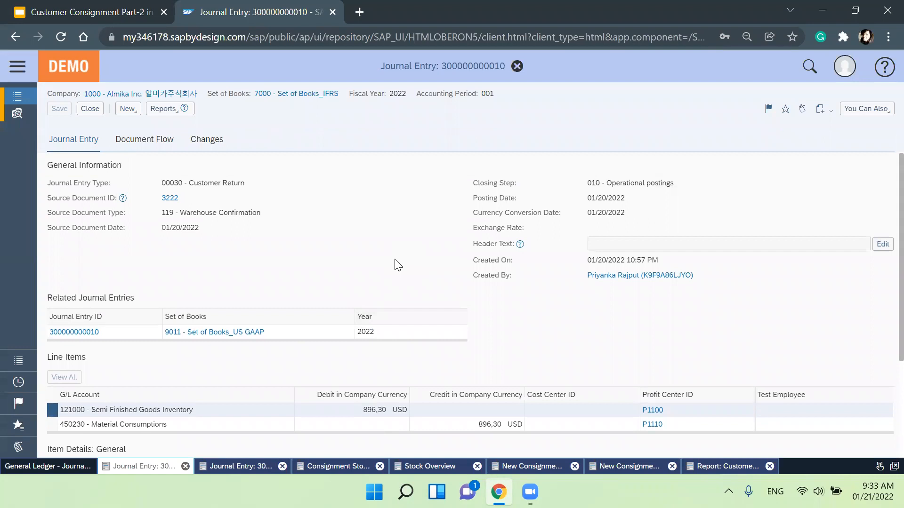
{"action": "scroll", "coordinate": [421, 238], "scroll_direction": "down", "scroll_amount": 3}
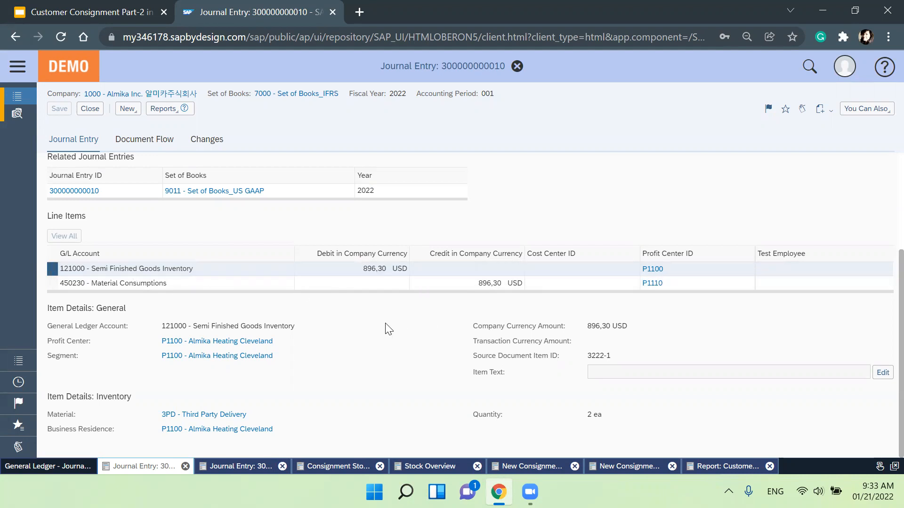
{"action": "scroll", "coordinate": [385, 328], "scroll_direction": "up", "scroll_amount": 5}
{"action": "left_click", "coordinate": [90, 109]}
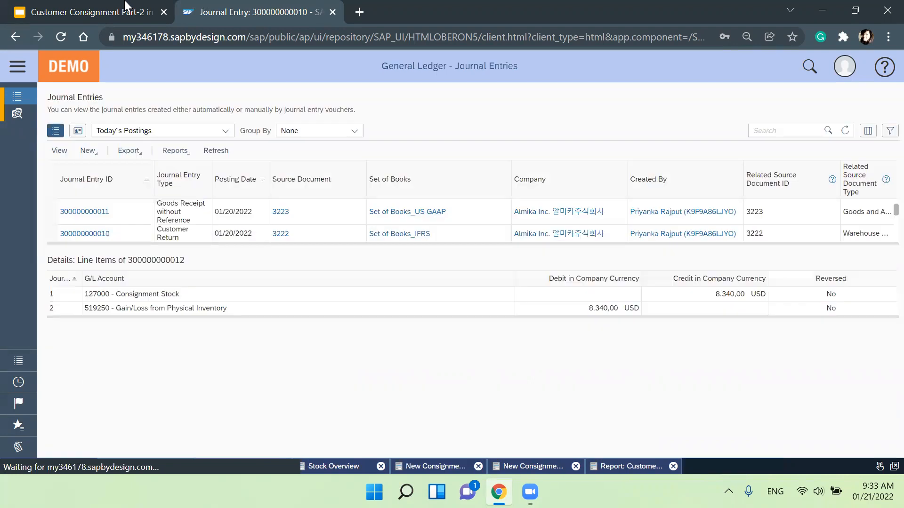
Switch to the Customer Consignment Part-2 presentation in Google Slides and start the slideshow from the Key Takeaways slide
{"action": "left_click", "coordinate": [125, 5]}
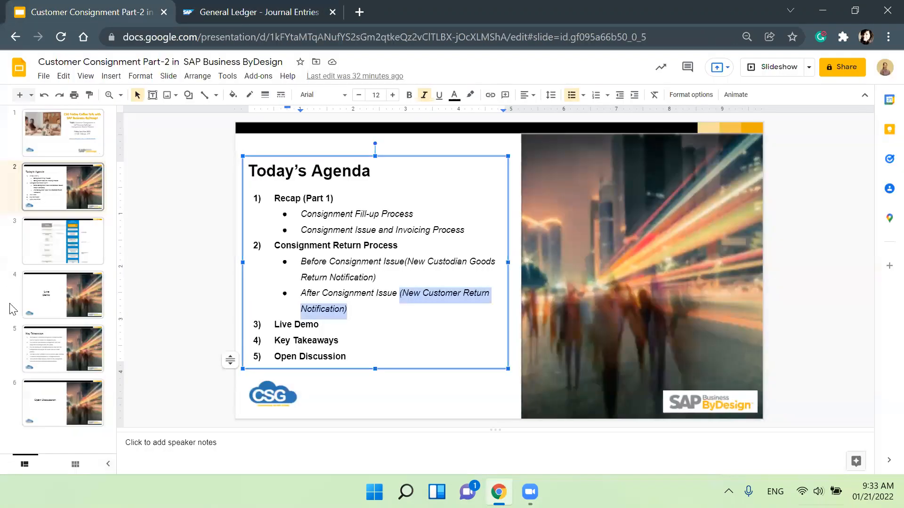
{"action": "left_click", "coordinate": [80, 325]}
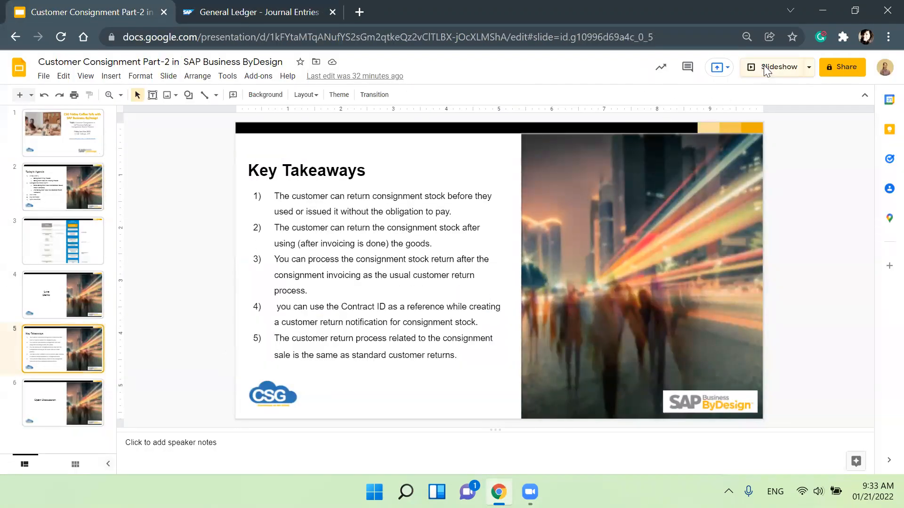
{"action": "left_click", "coordinate": [763, 67]}
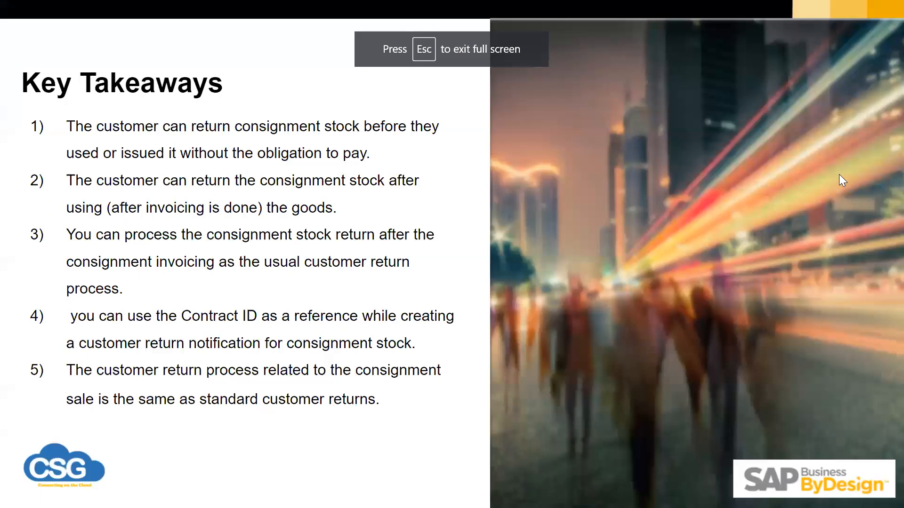